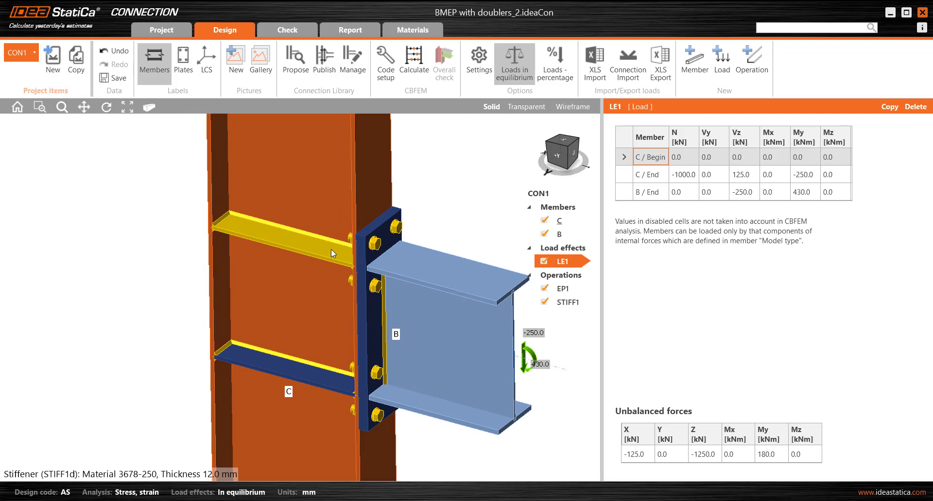
Switch the connection model to wireframe display to examine the forces acting at the node
middle_drag(331, 249, 345, 248)
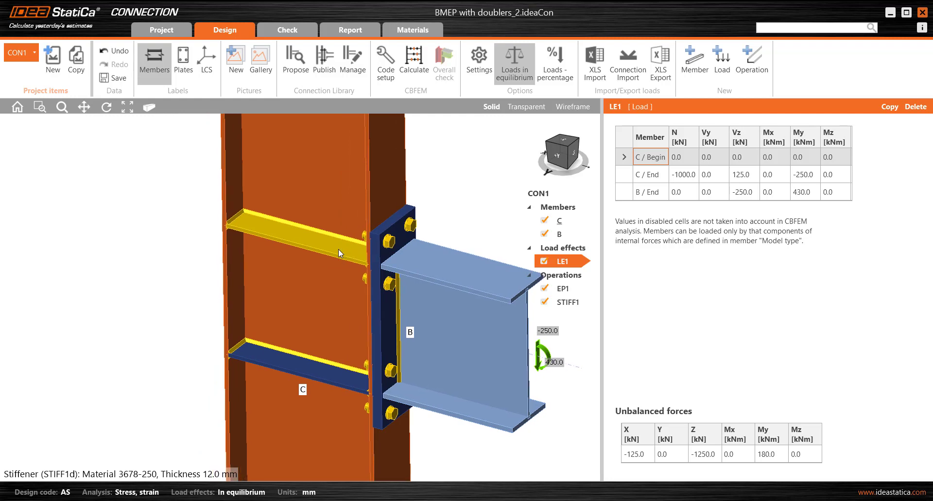
middle_drag(336, 258, 277, 256)
scroll(277, 256, down, 3)
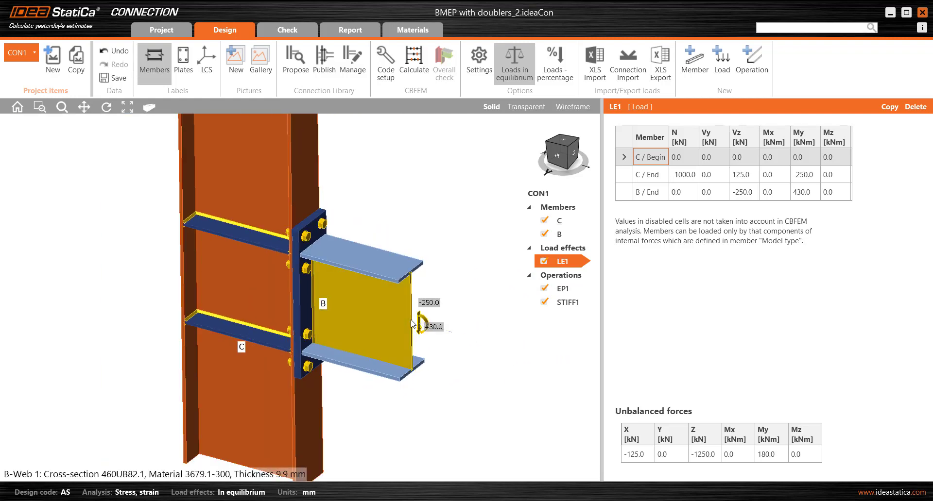
scroll(378, 310, down, 5)
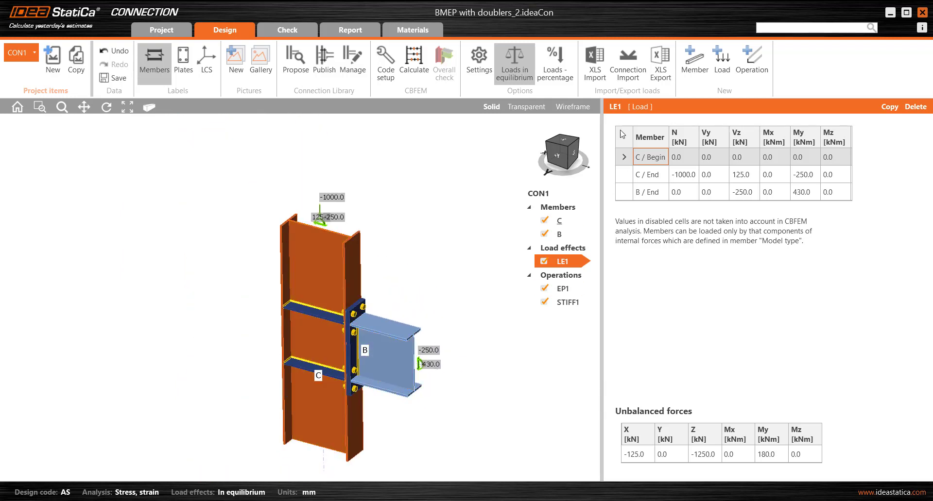
click(573, 106)
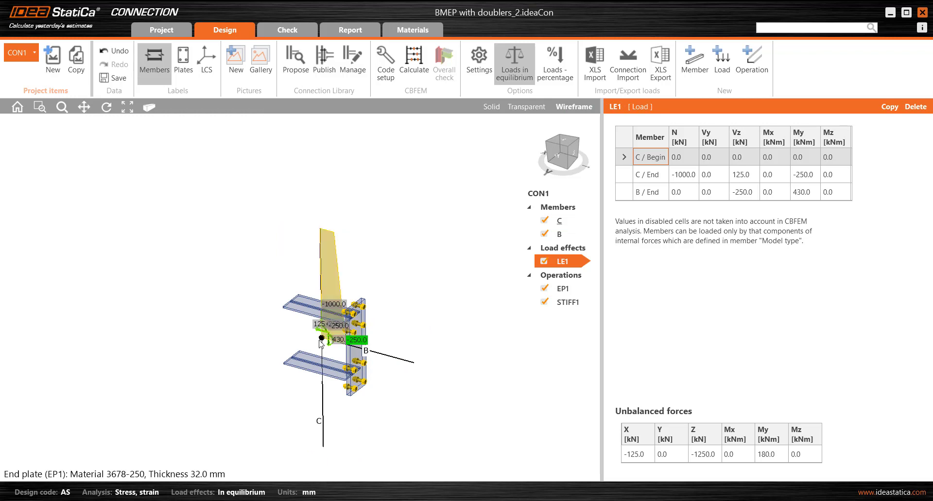
scroll(335, 332, up, 2)
scroll(336, 332, up, 2)
click(327, 306)
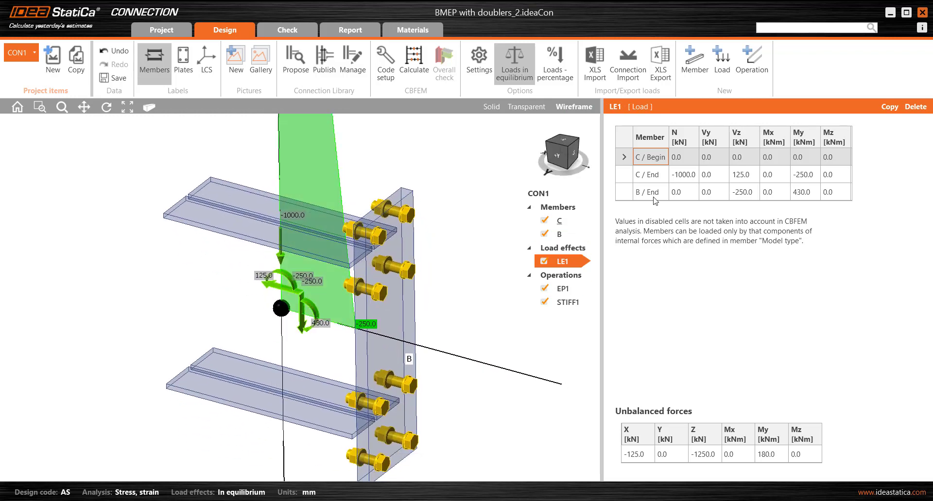
Examine the internal force diagrams of load effect LE1 for B / End and C / End
click(625, 192)
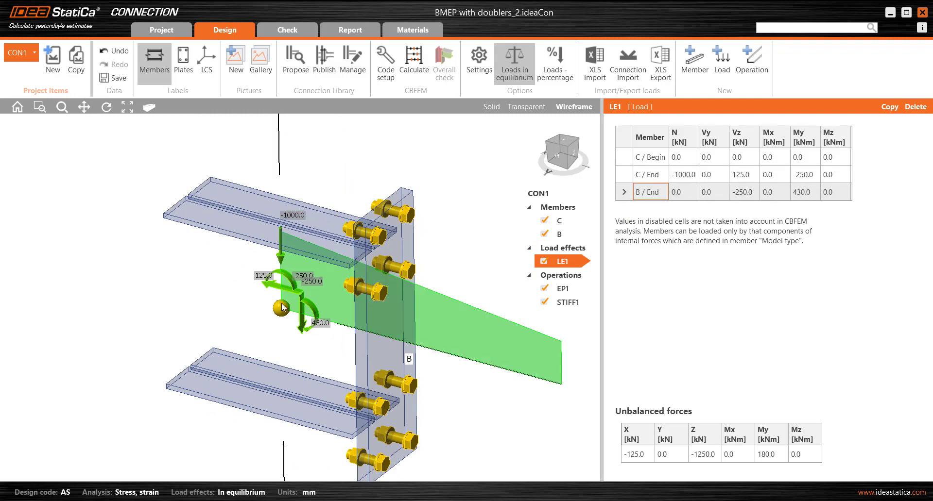
scroll(286, 299, down, 2)
middle_drag(291, 296, 322, 278)
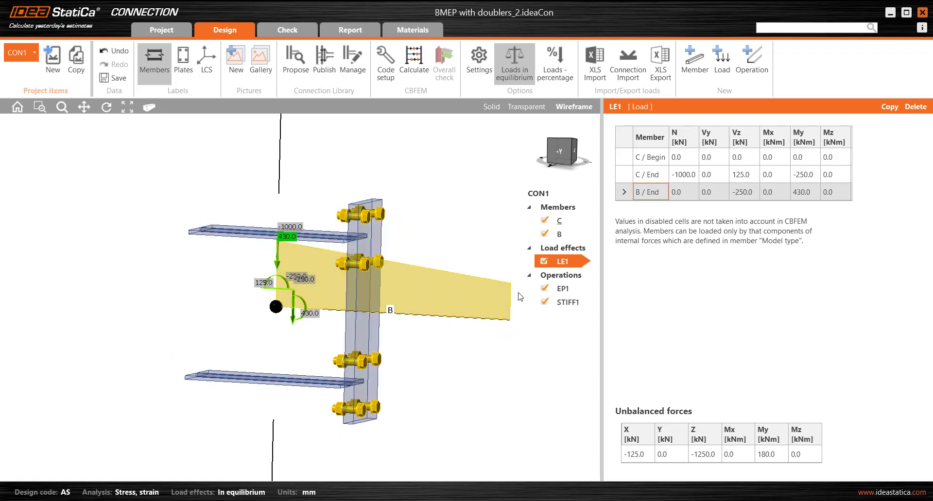
click(629, 175)
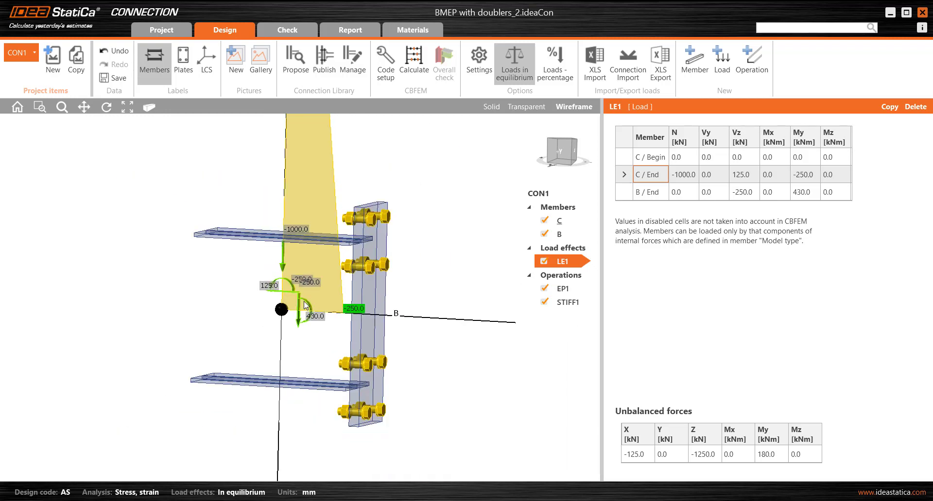
Return the model to solid display and calculate the connection
click(491, 107)
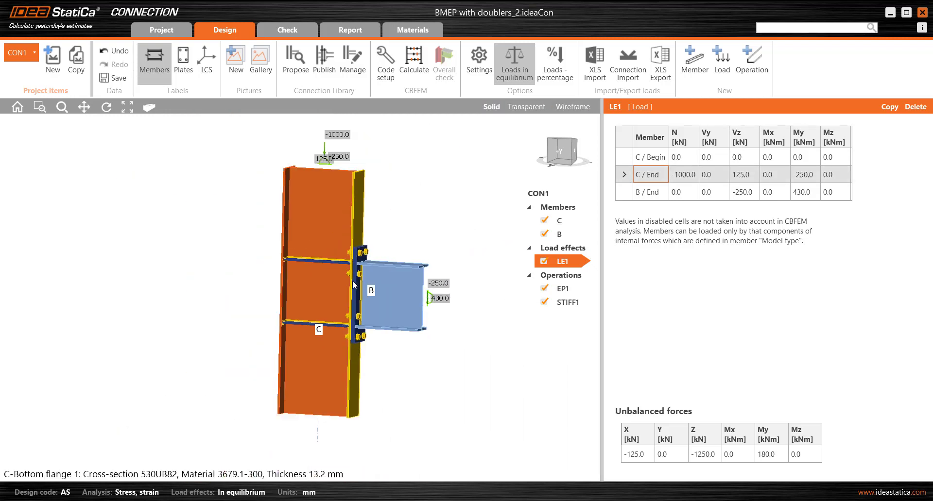
right_drag(423, 318, 421, 336)
right_drag(355, 299, 357, 326)
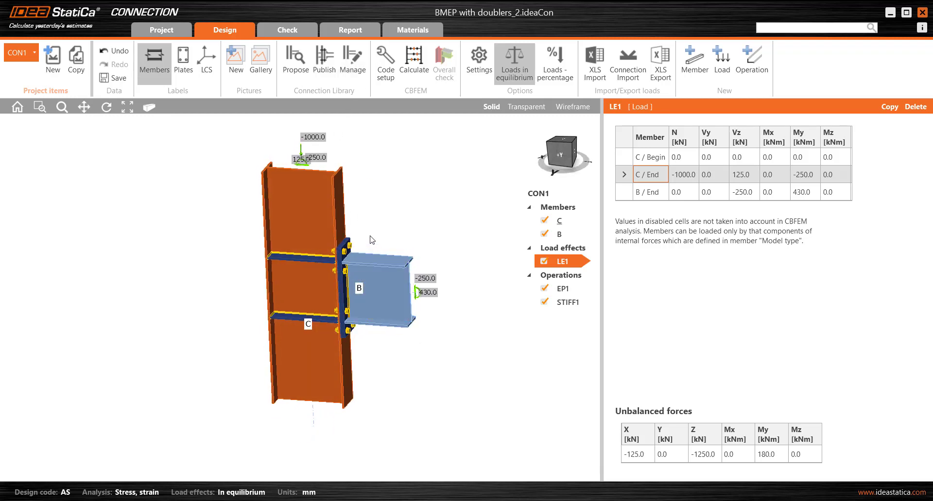
right_drag(379, 214, 380, 235)
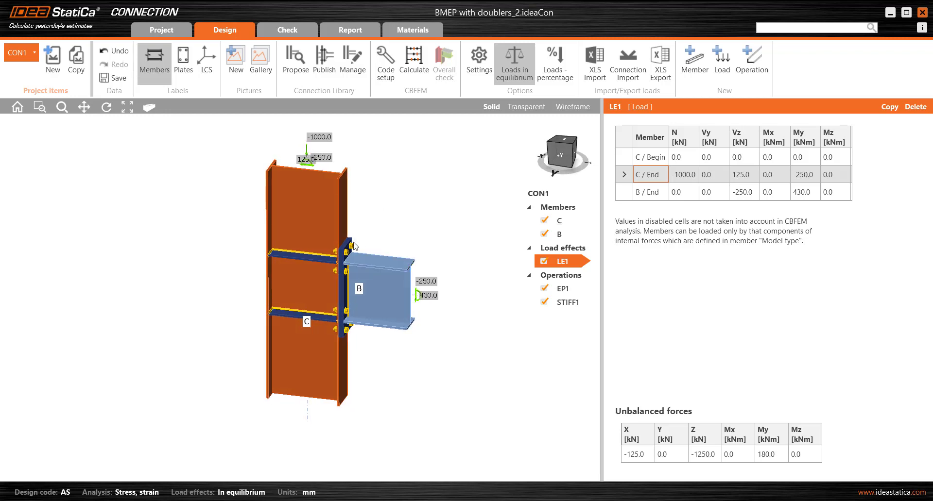
scroll(357, 240, up, 2)
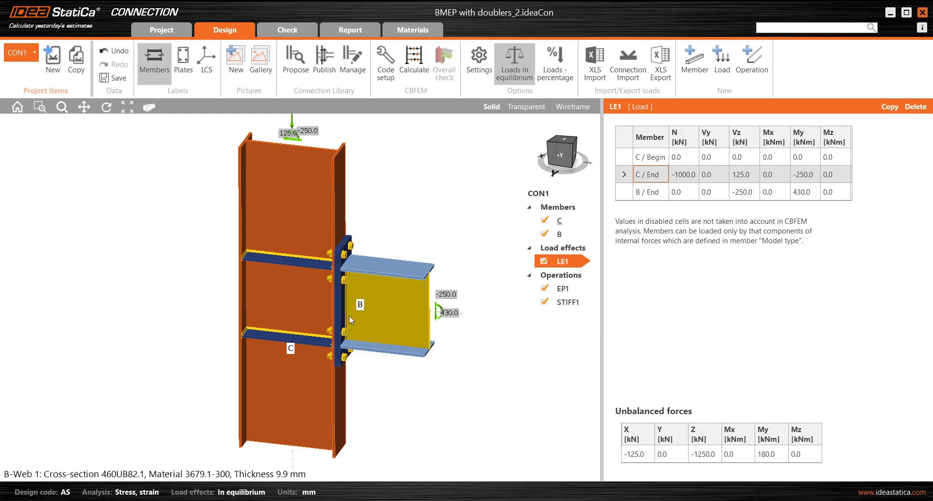
click(414, 61)
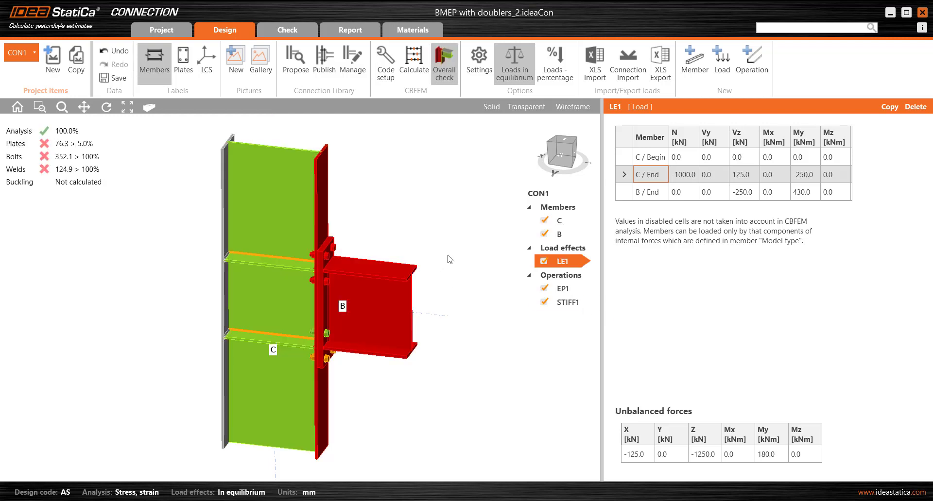
Plot the equivalent stress in the check results with the mesh and deformed shape shown, at a deformation scale of 1.00
right_drag(448, 260, 379, 245)
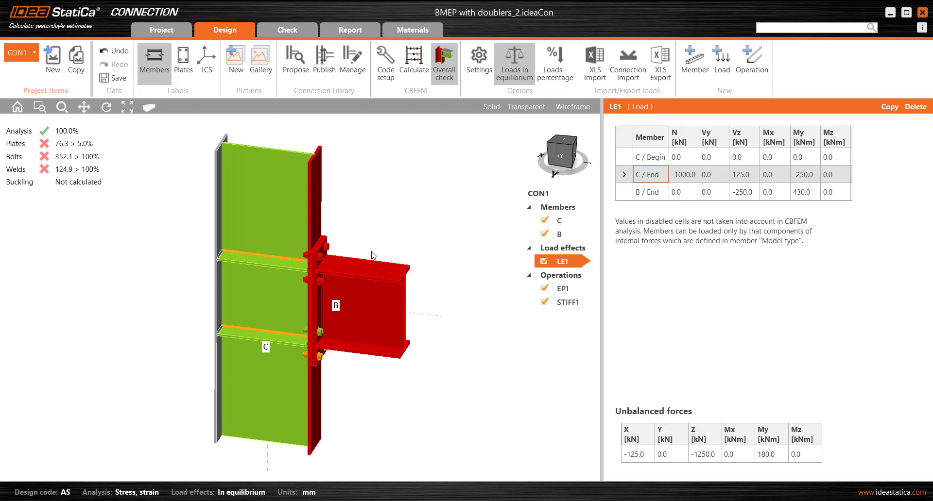
middle_drag(372, 252, 374, 250)
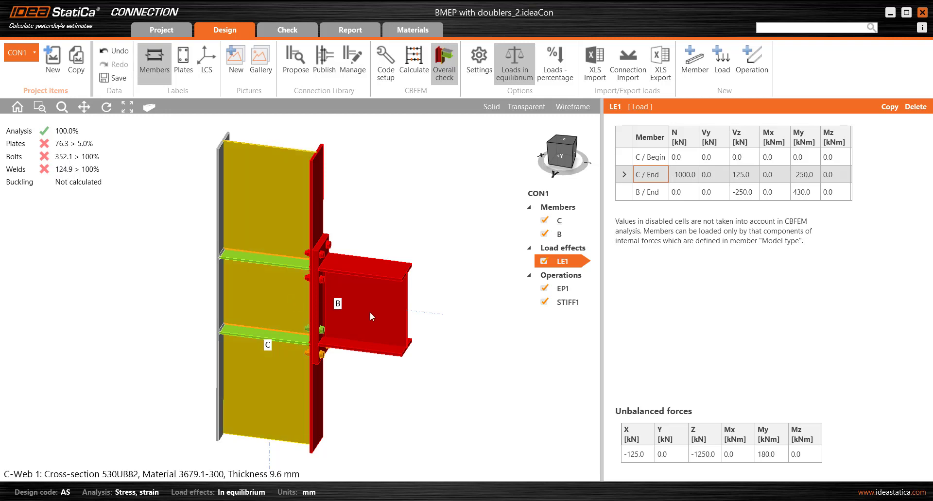
mouse_move(347, 313)
right_down()
mouse_move(377, 257)
mouse_move(360, 261)
mouse_move(334, 290)
mouse_move(349, 303)
right_up()
middle_drag(349, 302, 339, 302)
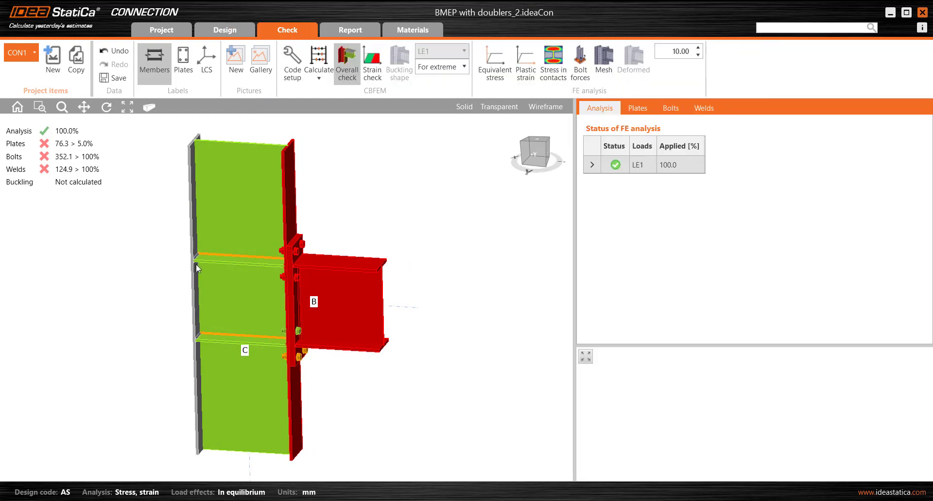
click(500, 80)
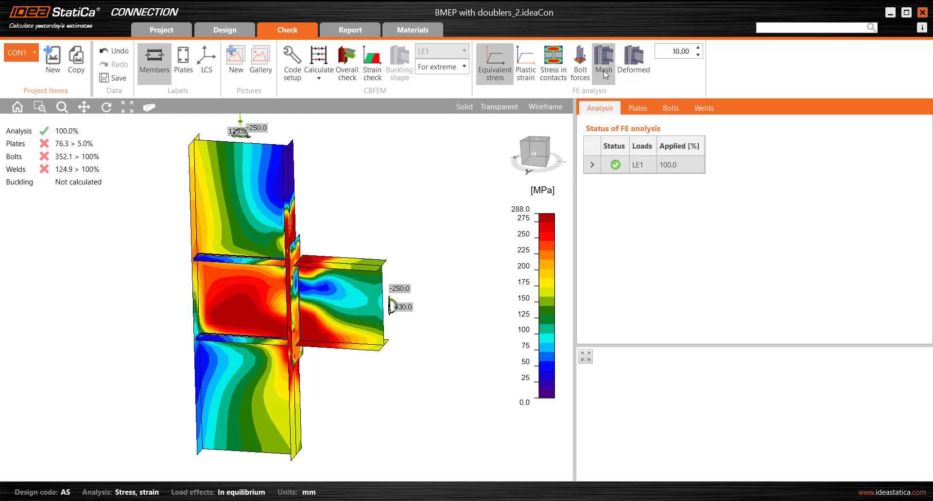
click(634, 67)
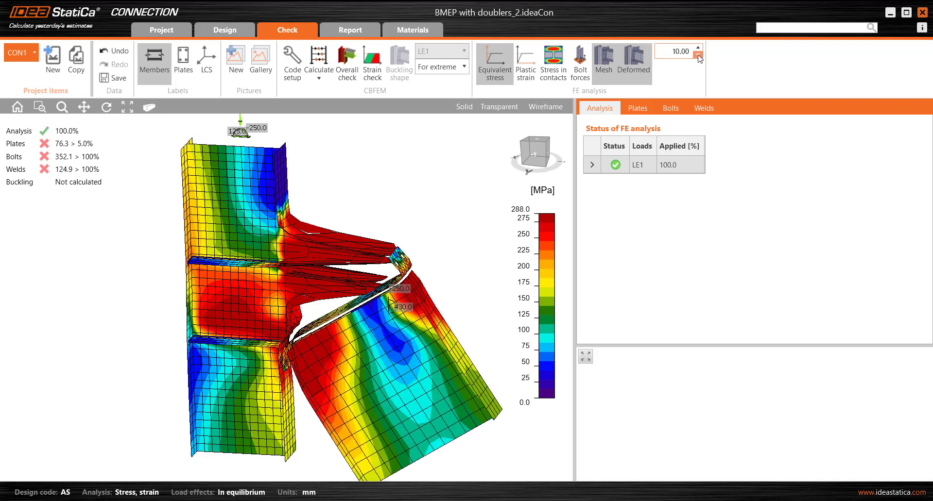
click(698, 55)
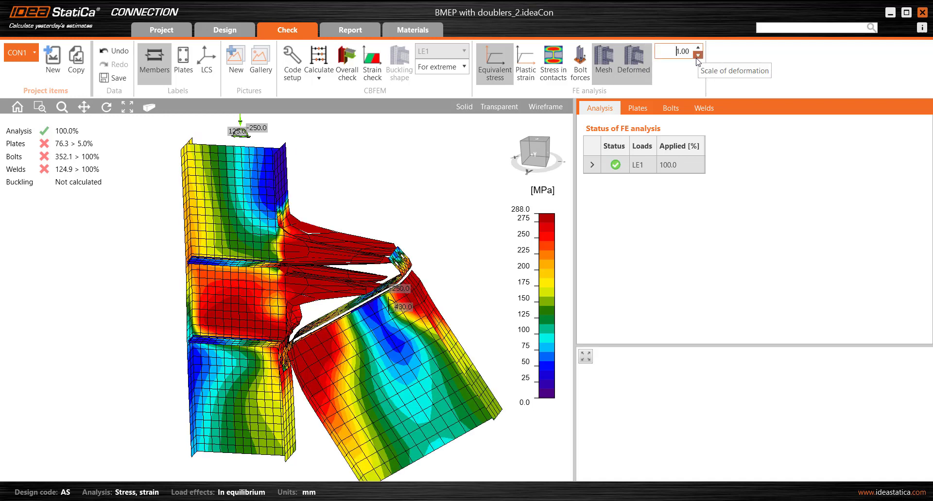
scroll(305, 273, up, 3)
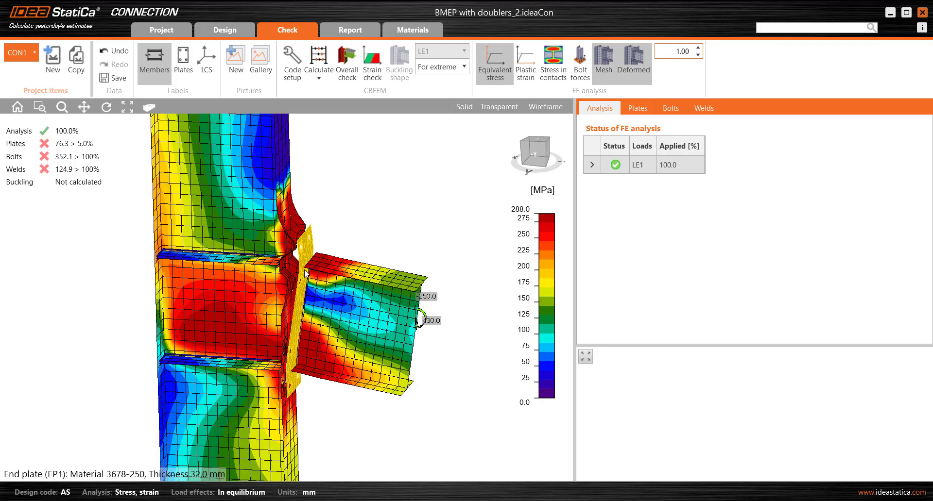
right_drag(305, 273, 297, 292)
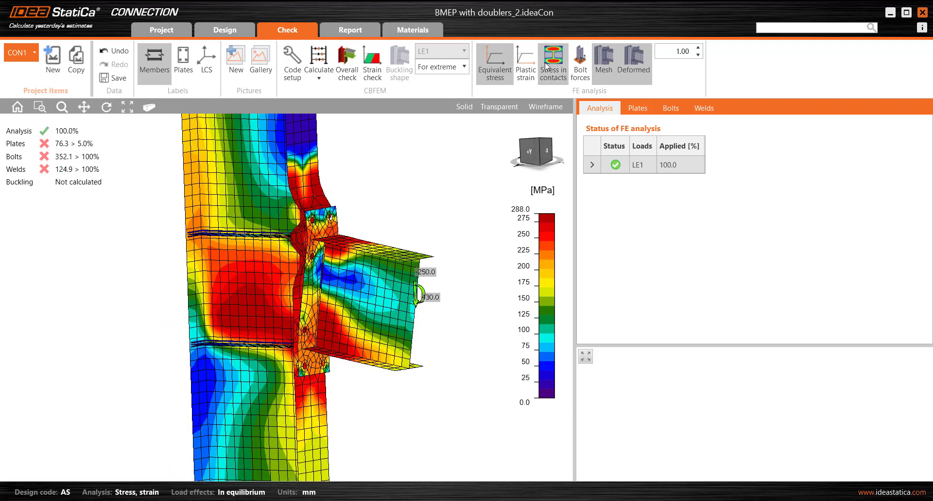
Display the plastic strain on the deformed mesh and examine it around the end plate and column flange
click(526, 61)
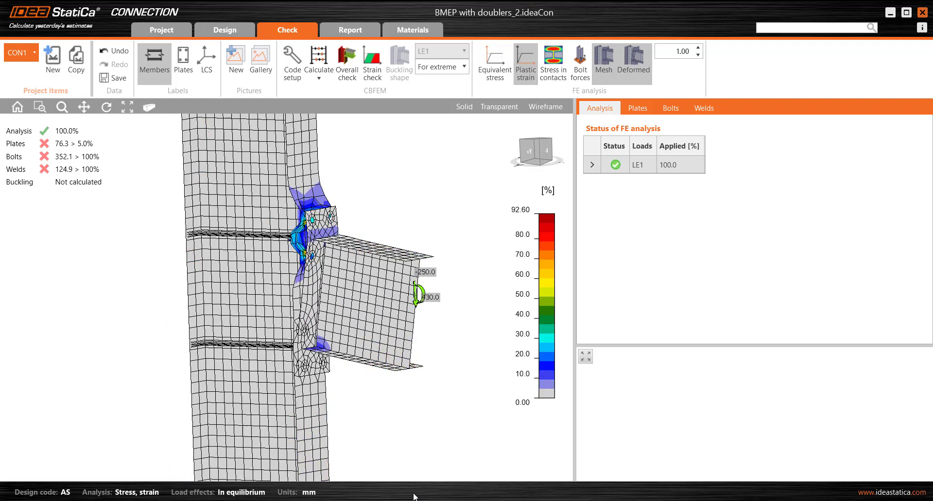
scroll(347, 319, up, 3)
middle_drag(342, 335, 343, 367)
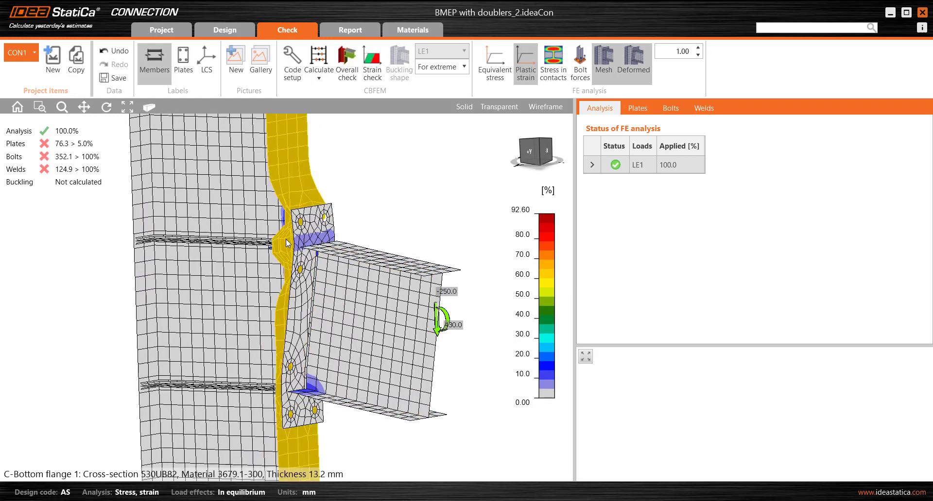
Examine the plate check results and the plastic strain plot of column flange C-bfl 1 around the bolt holes
click(280, 195)
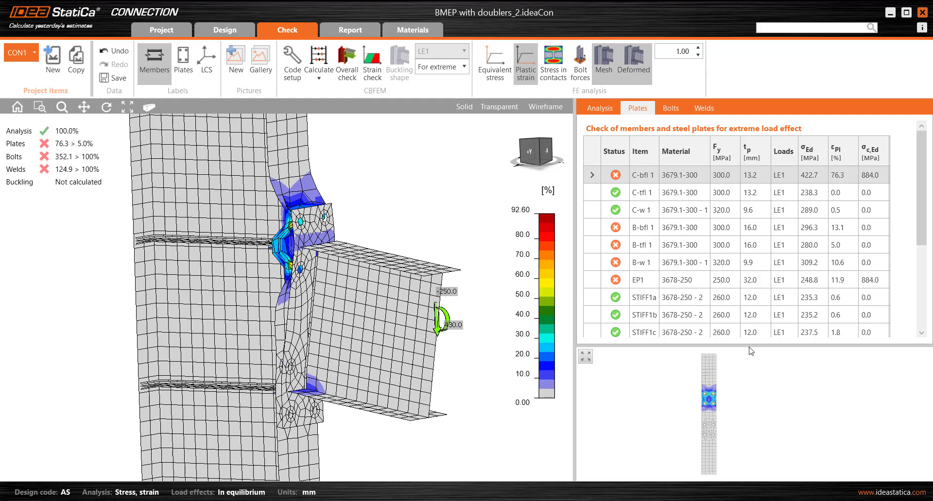
drag(750, 346, 796, 253)
scroll(703, 320, up, 2)
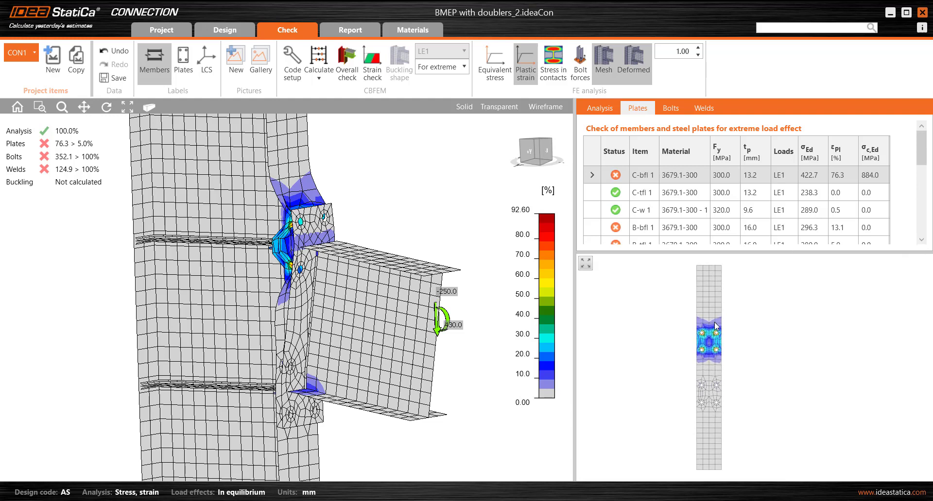
scroll(716, 326, up, 4)
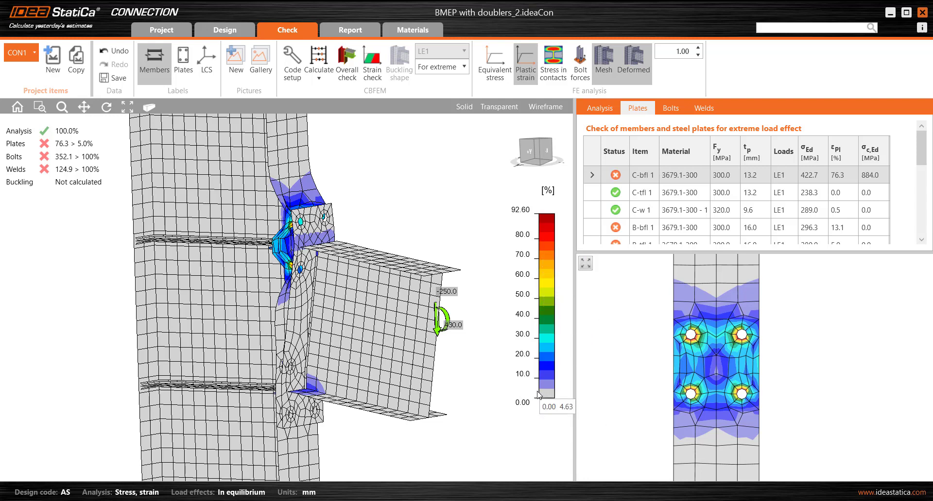
mouse_move(539, 394)
scroll(652, 341, down, 1)
scroll(652, 342, down, 2)
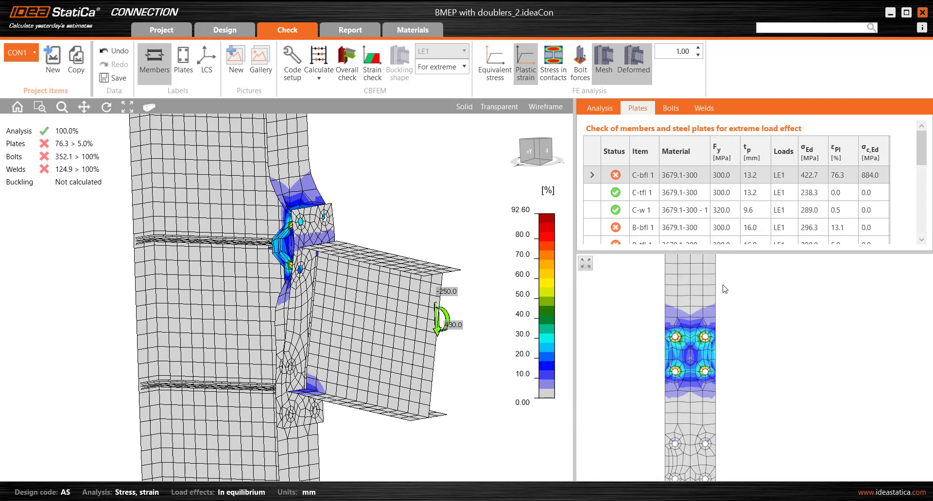
drag(731, 251, 738, 340)
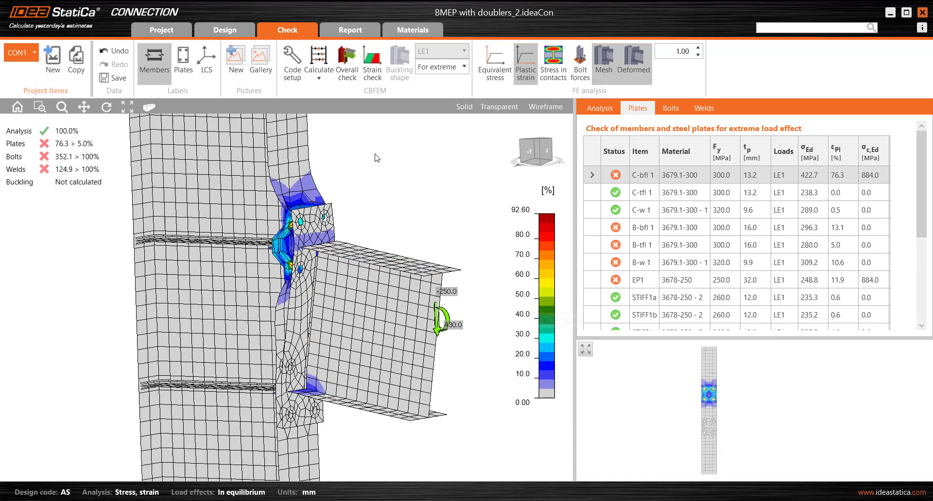
Display the bolt forces together with the stress in contacts and examine them at the upper end plate bolts
click(578, 71)
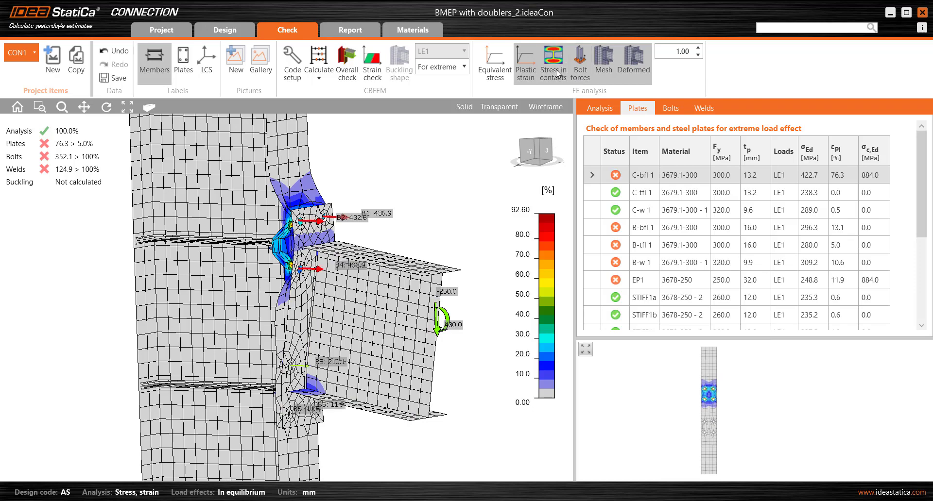
click(556, 70)
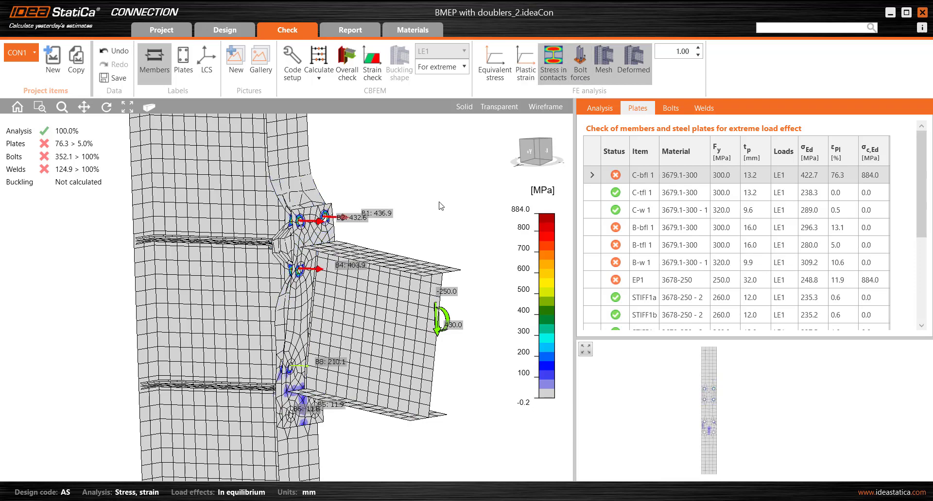
right_drag(412, 223, 478, 332)
right_drag(453, 187, 381, 220)
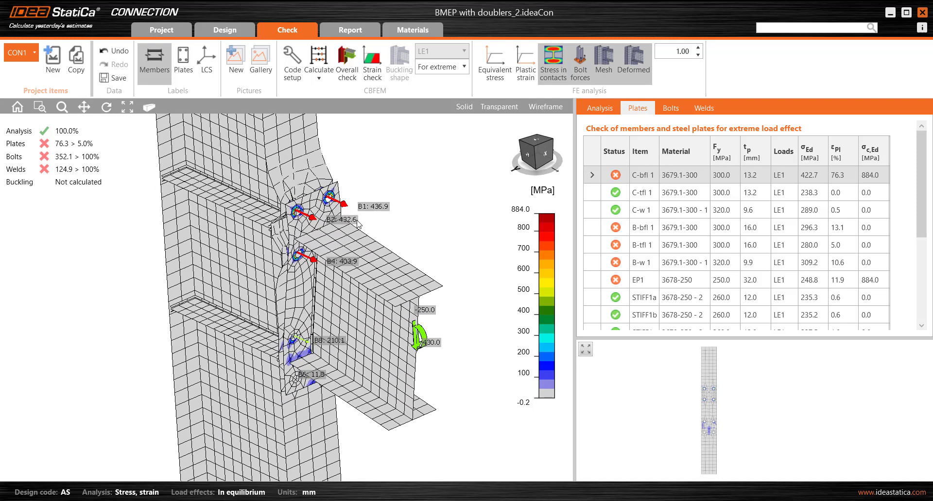
scroll(302, 208, up, 4)
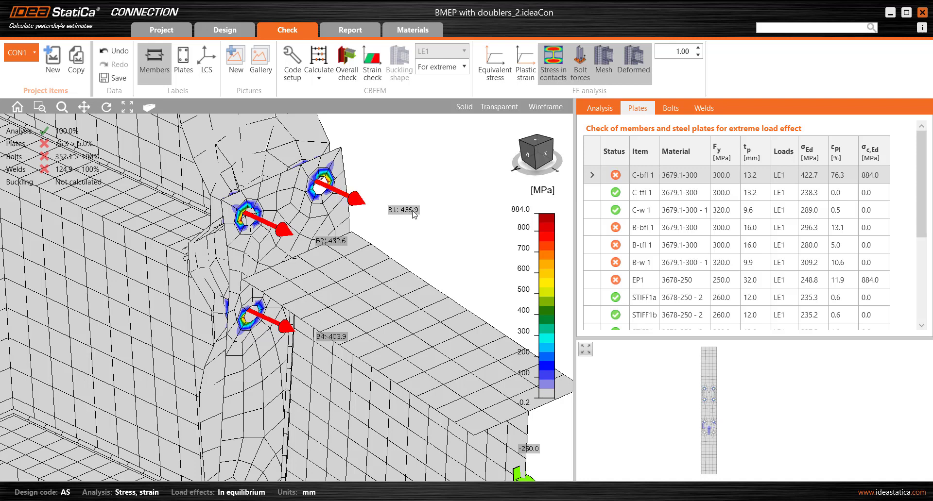
Examine the bolt check results for the extreme load effect, then return to the connection design with the overall check shown
click(358, 203)
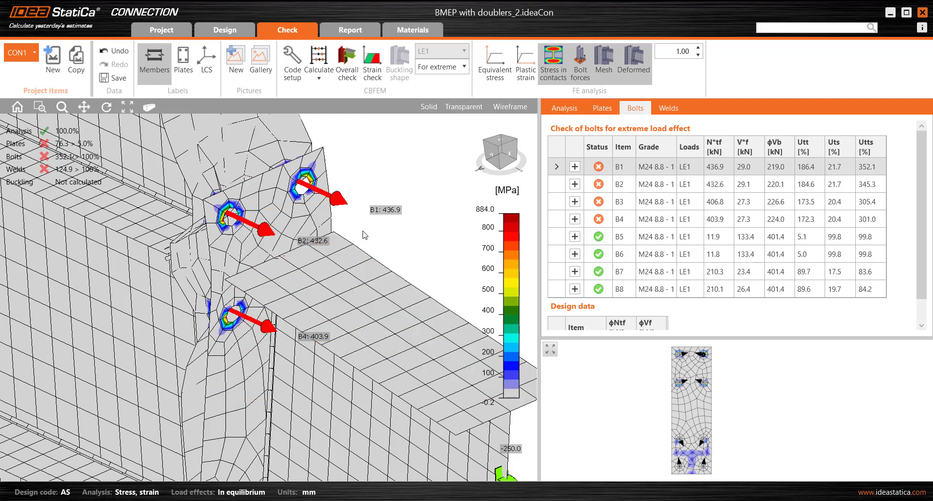
scroll(365, 234, down, 3)
middle_drag(365, 234, 390, 236)
scroll(390, 236, down, 1)
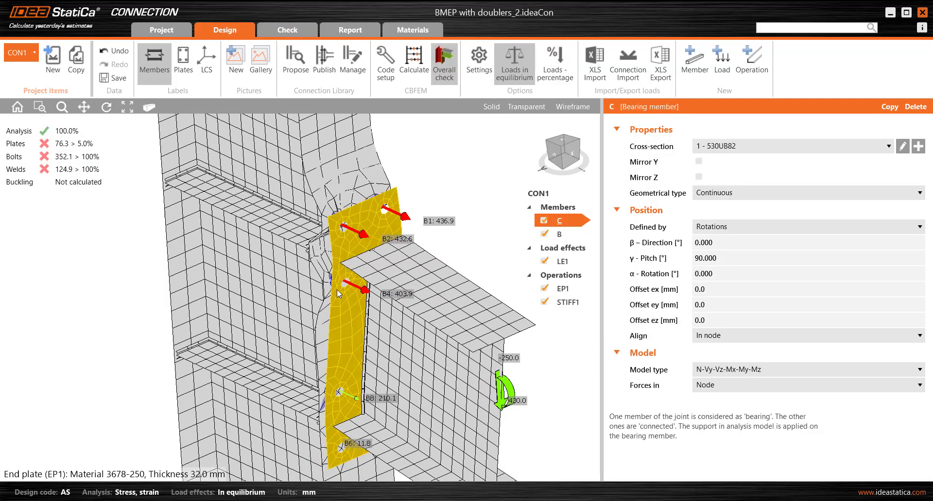
right_drag(337, 288, 439, 336)
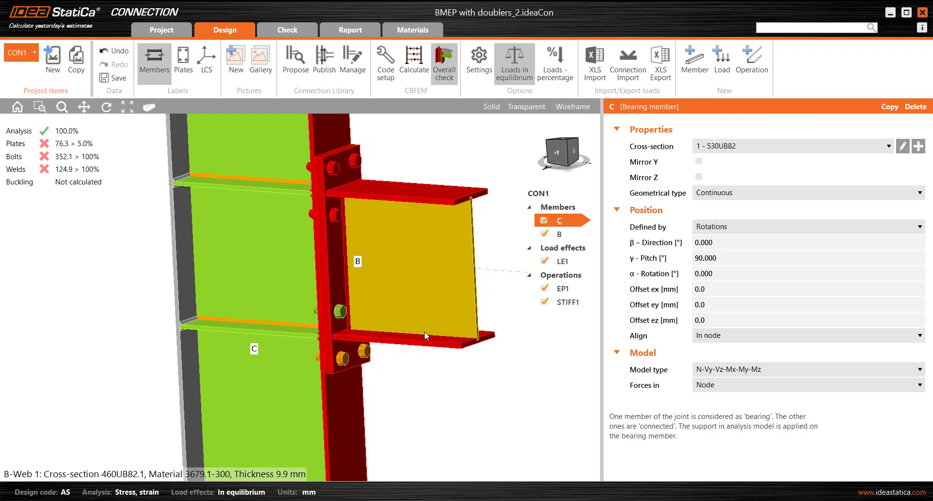
Examine the overall check colouring on the column, stiffeners, end plate, bolts and beam from several angles
scroll(419, 325, down, 2)
scroll(417, 319, down, 2)
middle_drag(417, 319, 344, 318)
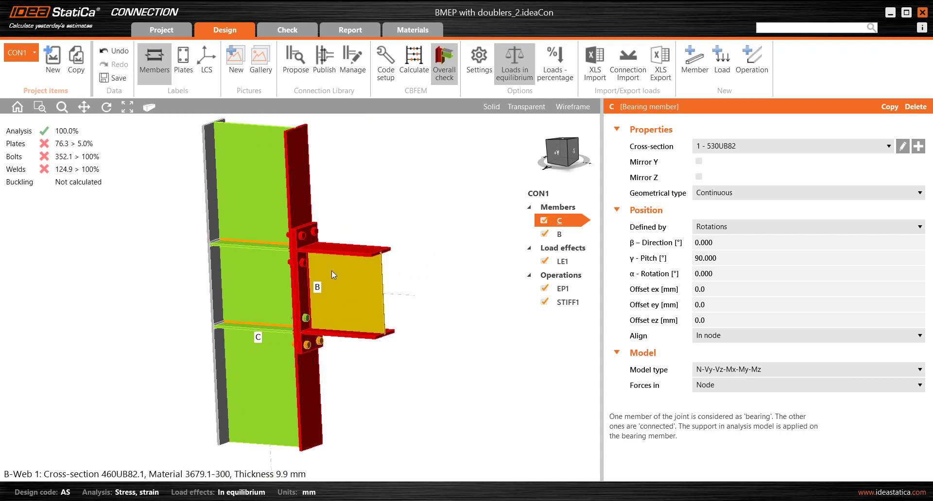
right_drag(331, 271, 341, 276)
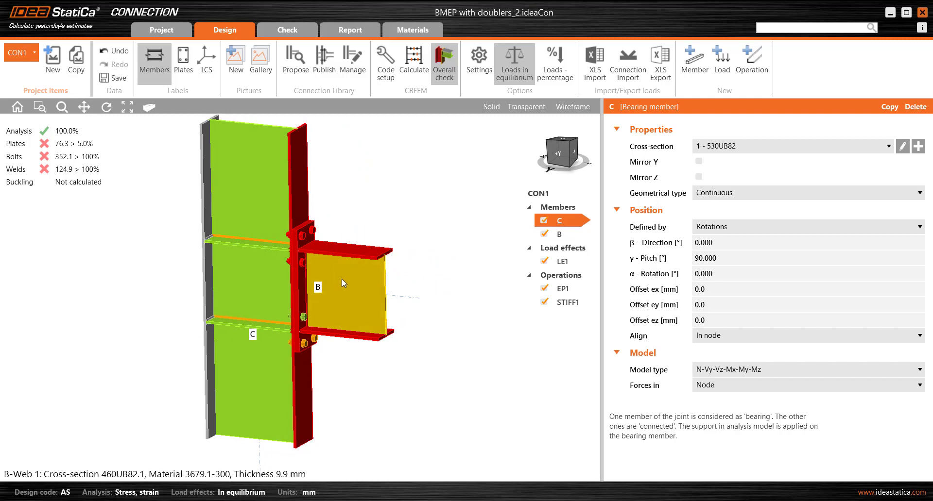
scroll(339, 288, up, 5)
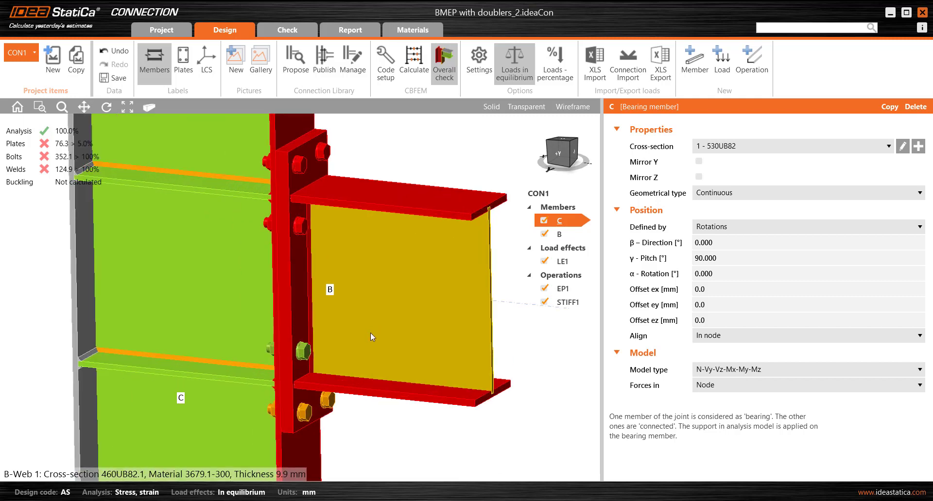
right_drag(370, 333, 400, 315)
right_drag(336, 313, 336, 331)
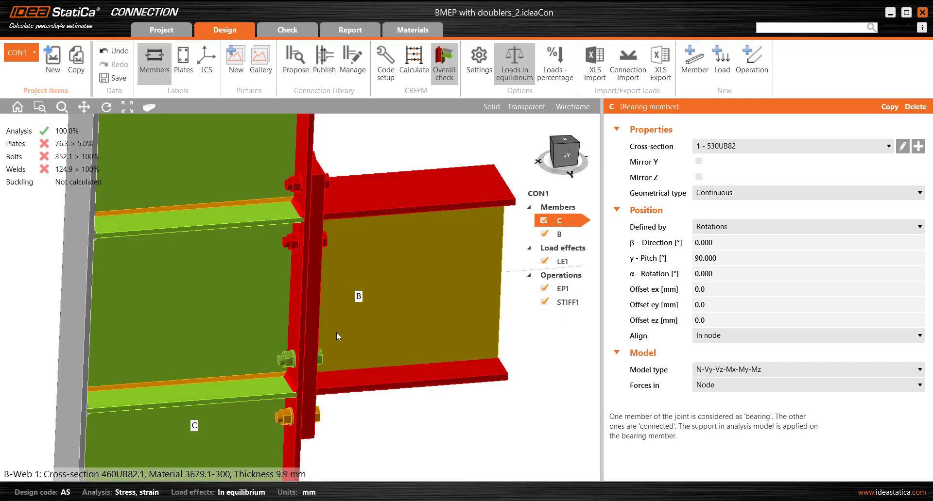
scroll(335, 334, down, 3)
middle_drag(335, 335, 369, 335)
scroll(337, 308, down, 2)
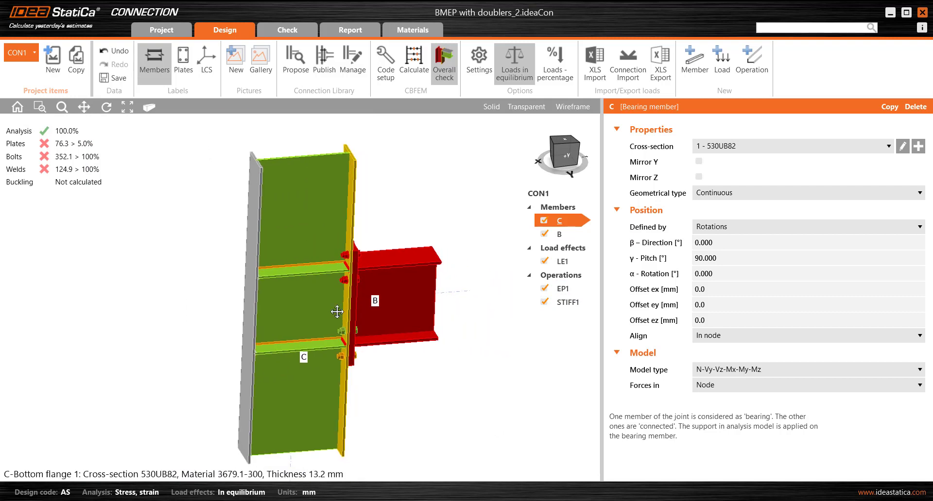
scroll(342, 258, up, 5)
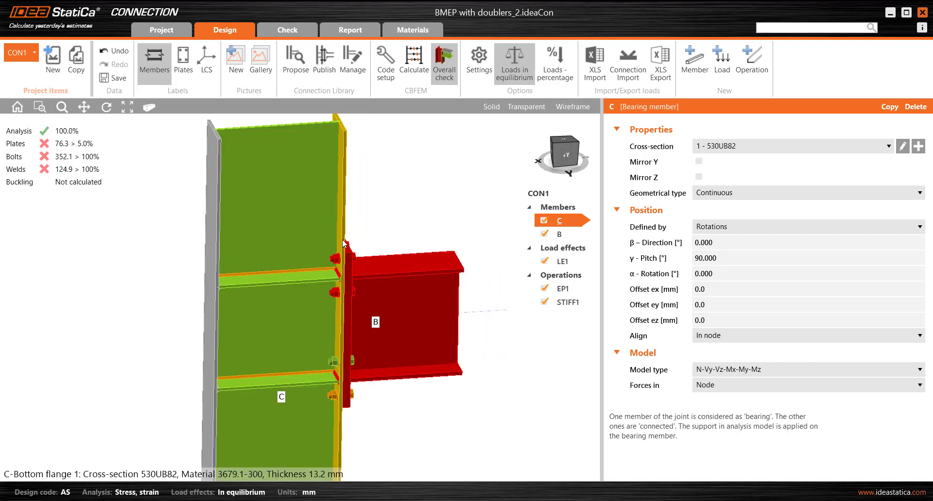
scroll(335, 307, down, 5)
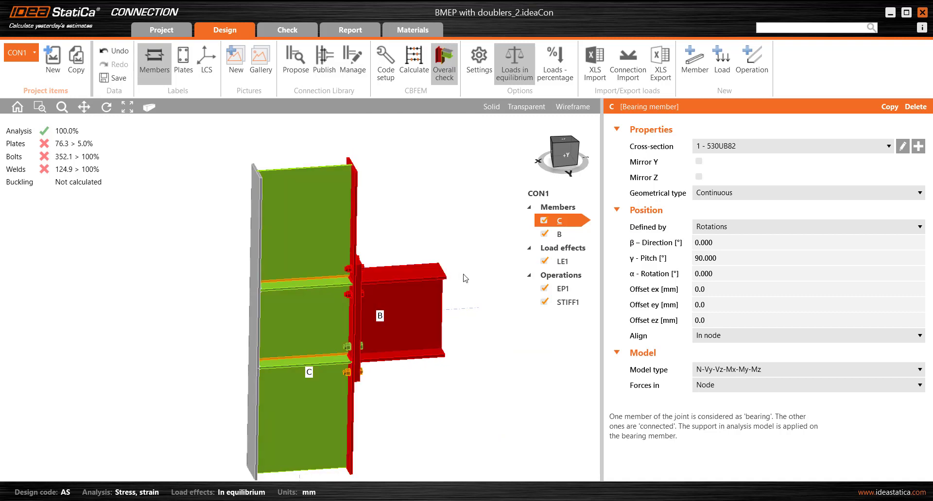
middle_drag(375, 249, 356, 220)
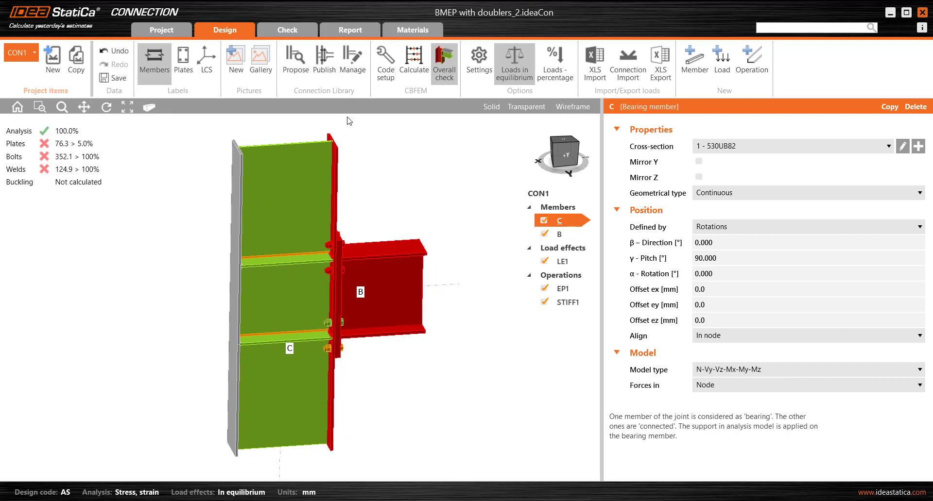
Compare the dimensions of the I530 Heavy and 530UB82 cross-sections in the project's material data
click(415, 30)
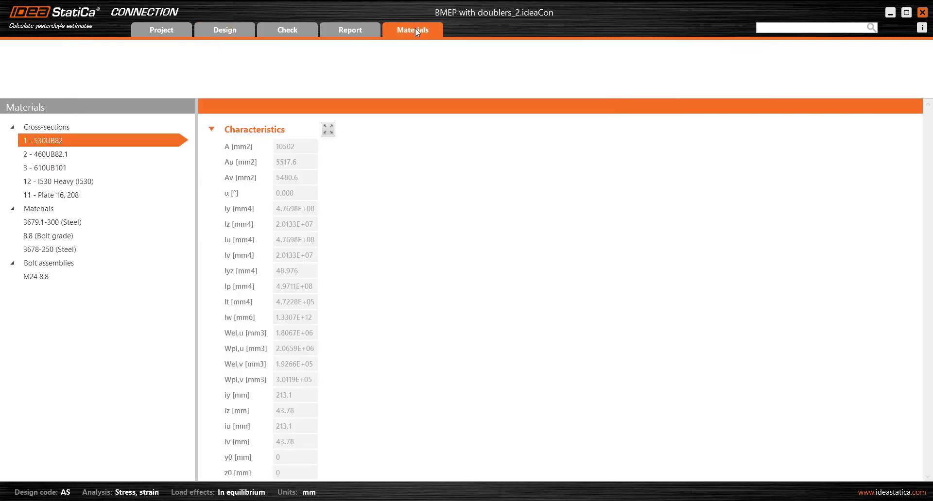
click(64, 182)
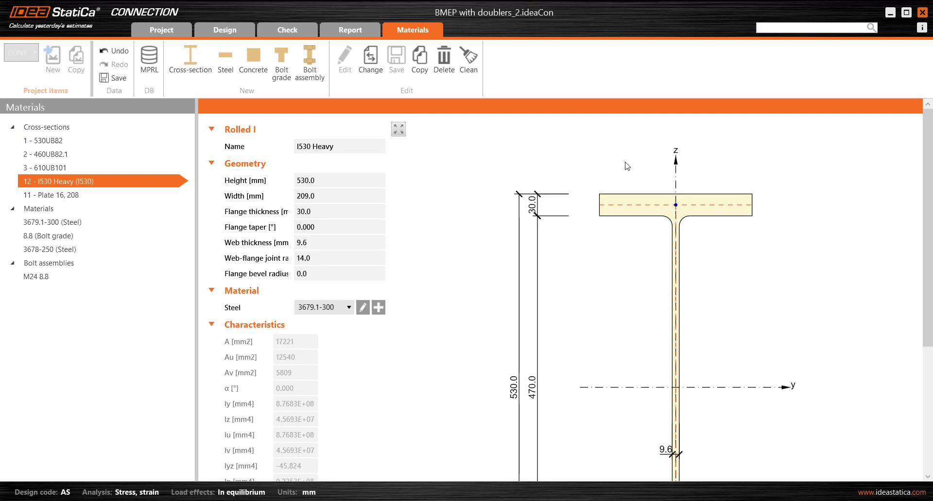
scroll(593, 171, down, 2)
scroll(597, 181, down, 1)
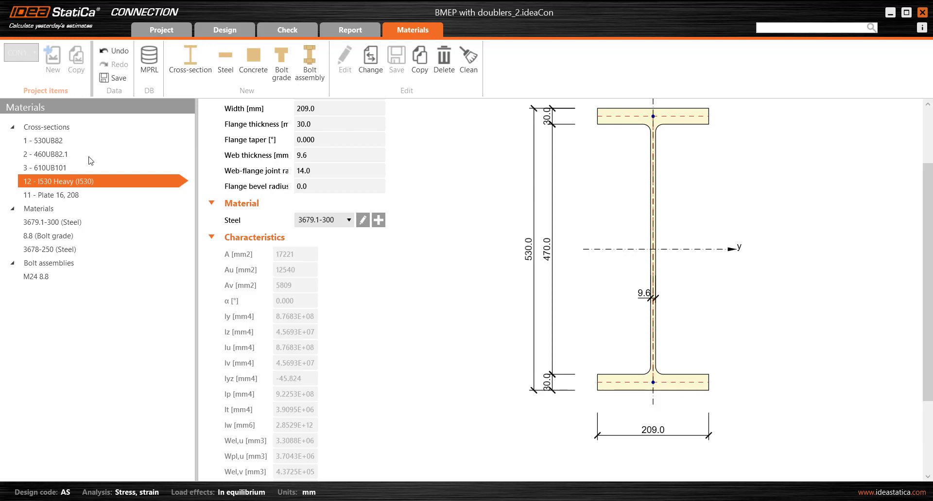
click(58, 142)
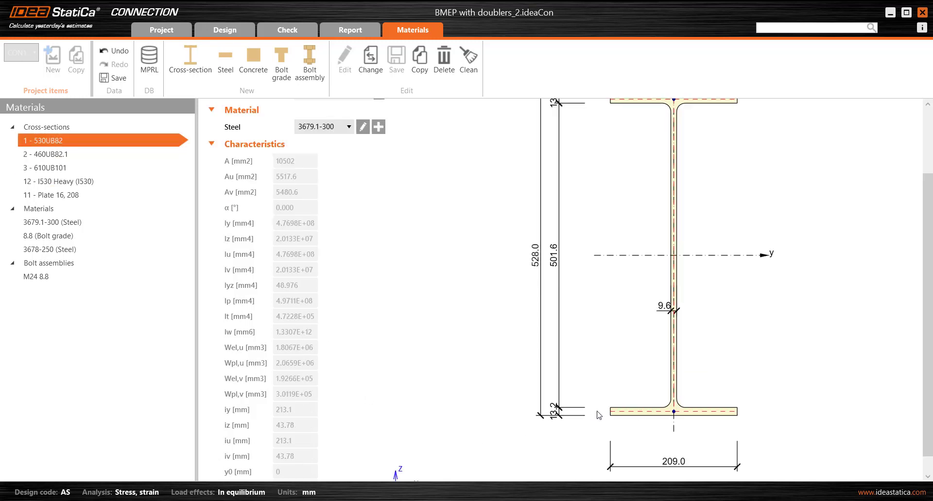
scroll(664, 286, down, 1)
scroll(657, 295, up, 3)
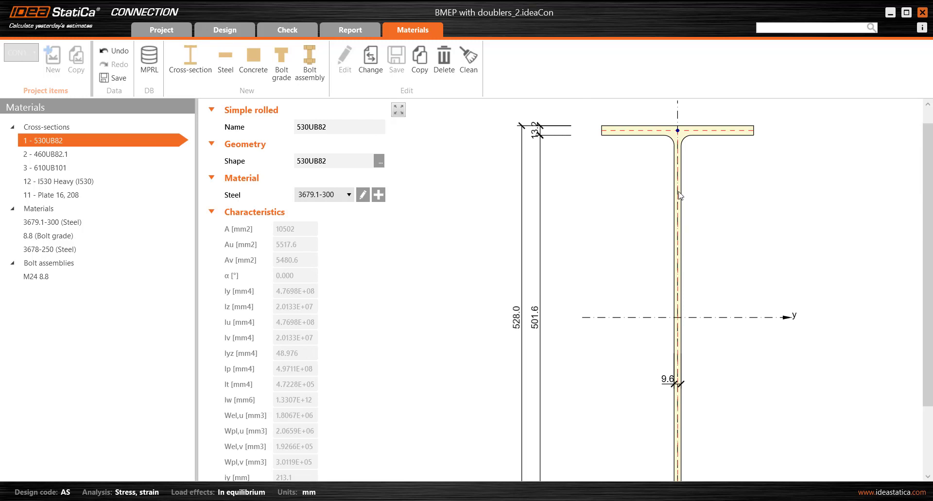
Return to the connection design, assign cross-section I530 Heavy to column C, and view the templates for new rolled sections
click(222, 28)
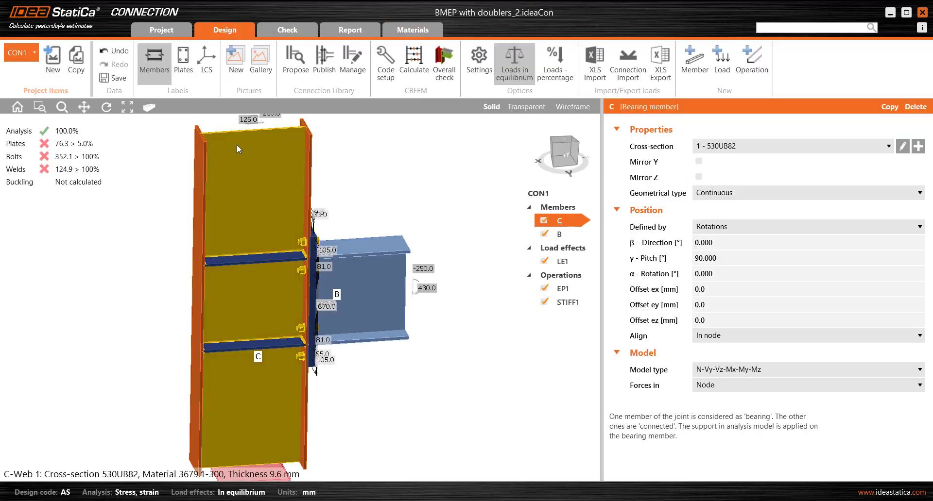
click(755, 148)
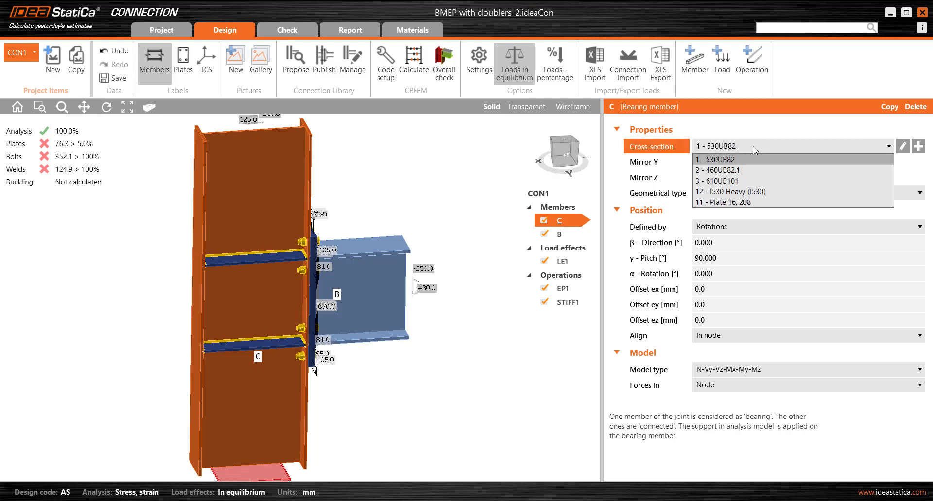
click(742, 193)
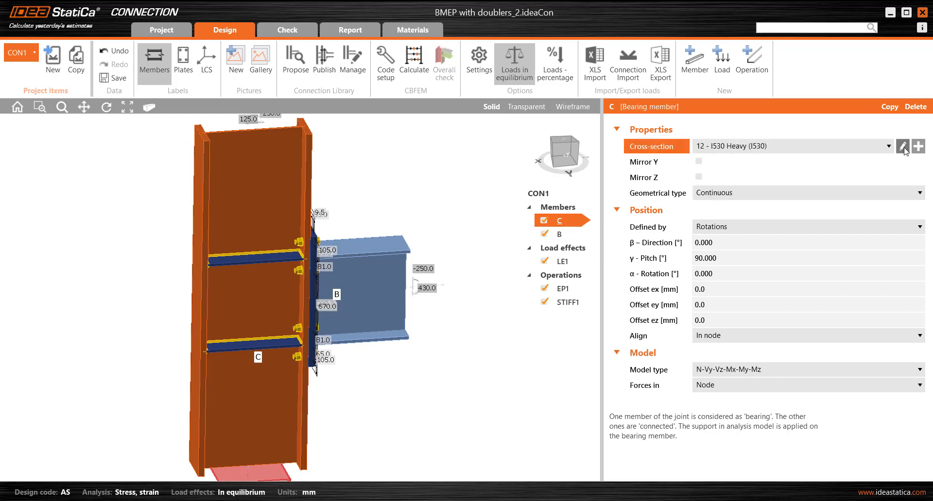
click(918, 147)
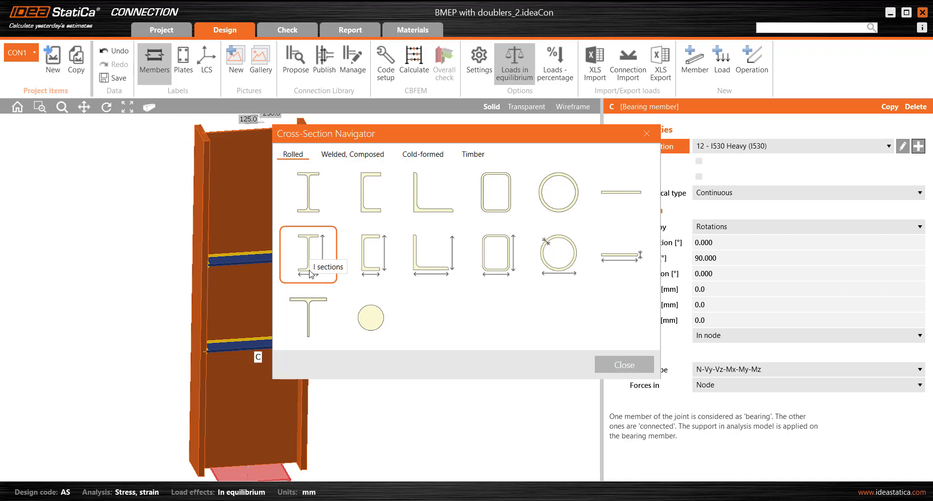
click(639, 366)
Calculate the connection with the I530 Heavy column
scroll(399, 356, up, 1)
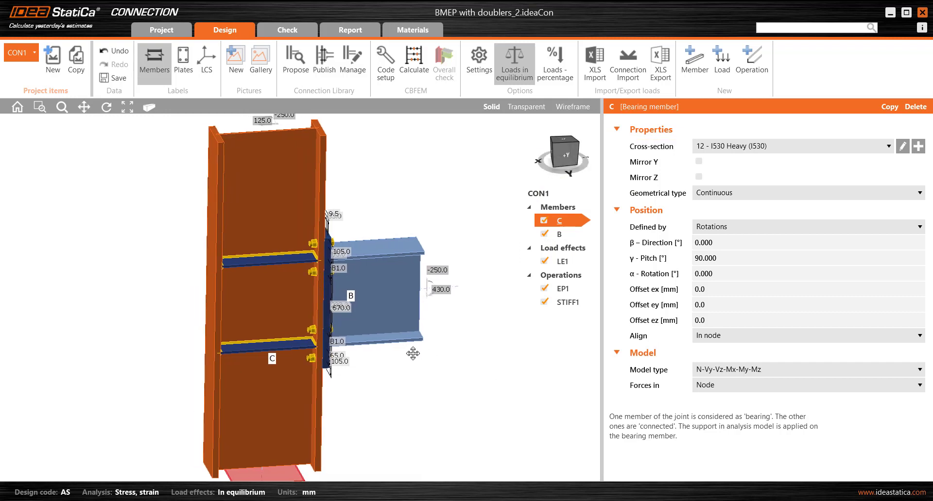
scroll(408, 357, up, 1)
scroll(369, 338, down, 4)
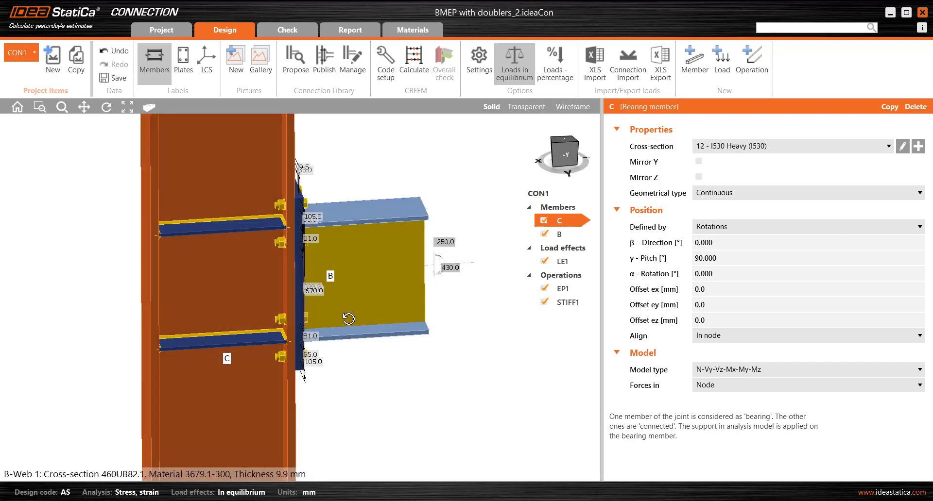
right_drag(371, 340, 375, 226)
click(414, 60)
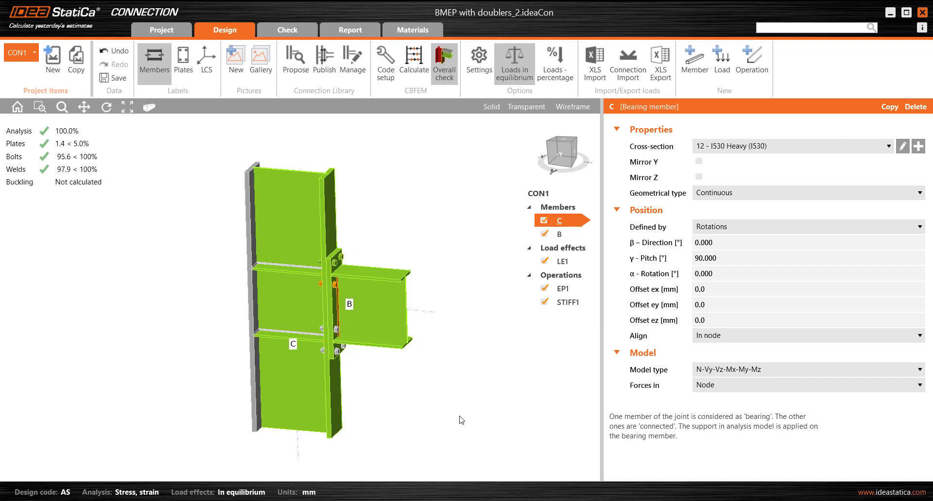
Open the check results and display the equivalent stress around the end plate and column web panel
scroll(340, 310, up, 2)
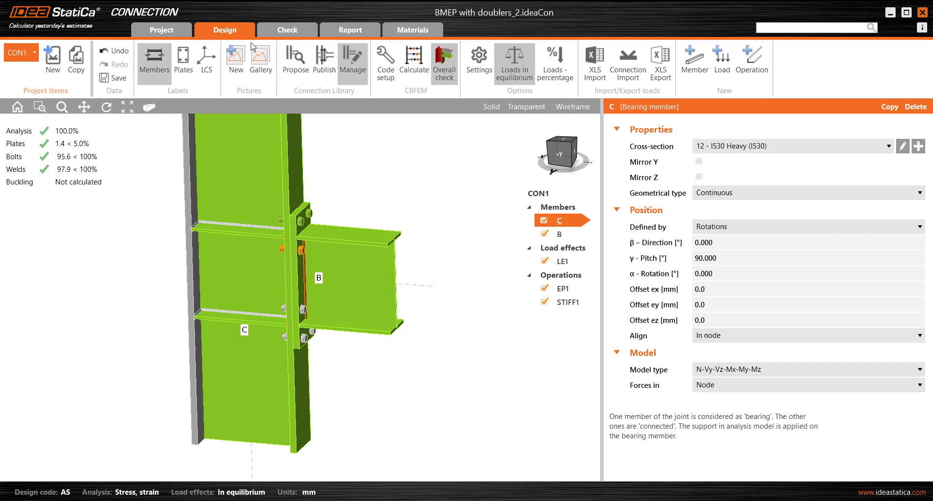
click(287, 30)
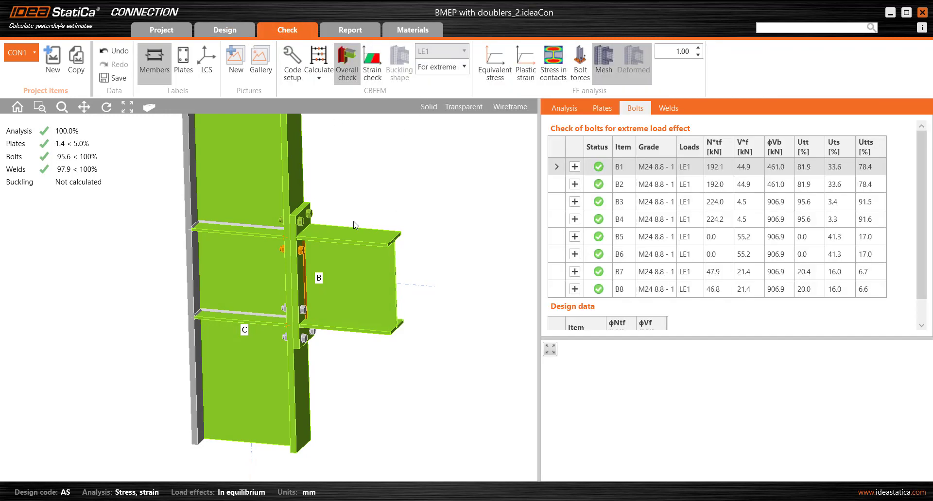
scroll(340, 254, up, 3)
mouse_move(333, 255)
middle_down()
mouse_move(327, 264)
mouse_move(335, 242)
mouse_move(332, 250)
middle_up()
click(497, 67)
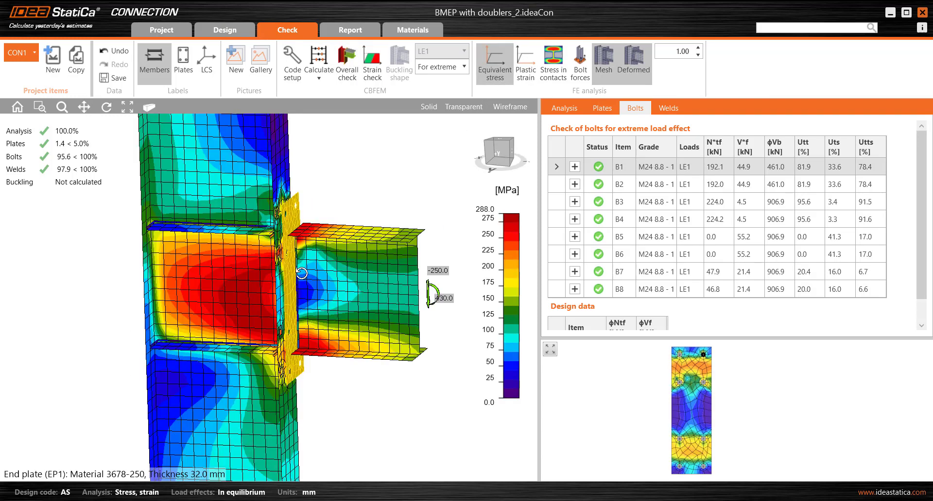
middle_drag(298, 274, 294, 265)
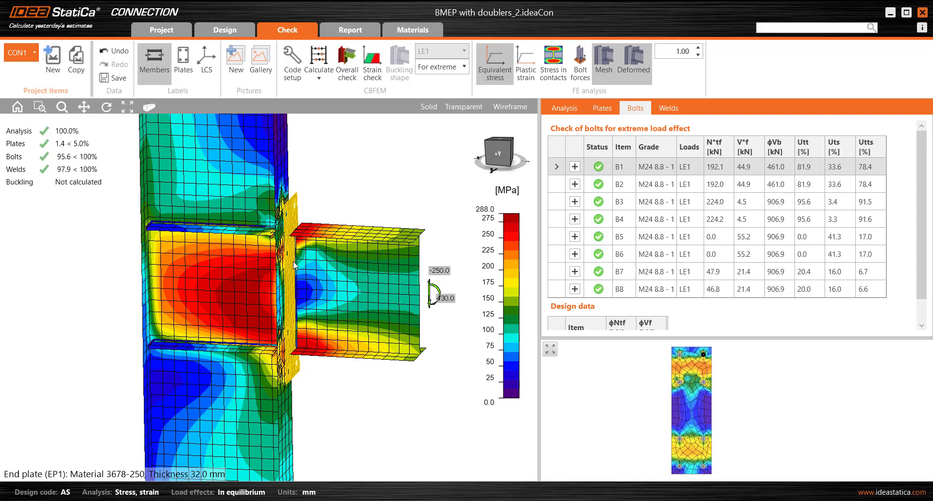
Add the bolt forces with a deformation scale of 11.00 and examine the deformed end plate against the column flange
click(580, 68)
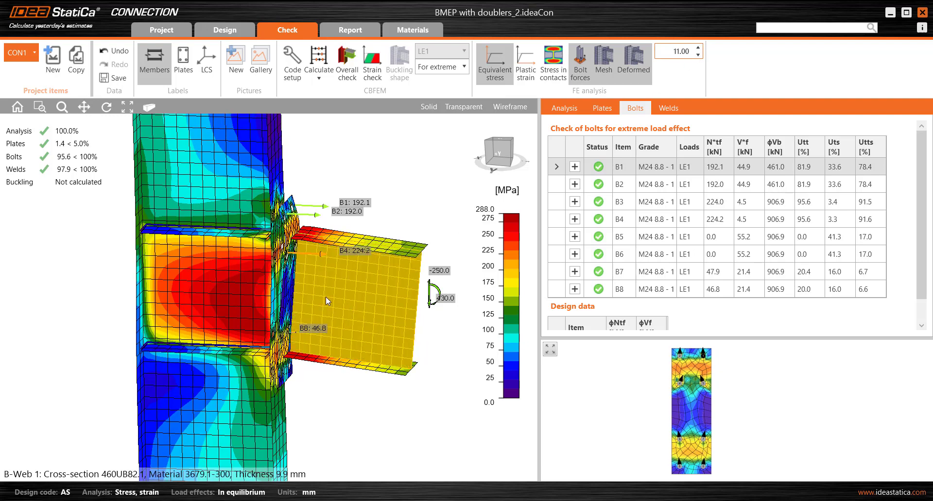
mouse_move(326, 296)
middle_down()
mouse_move(362, 265)
mouse_move(340, 291)
middle_up()
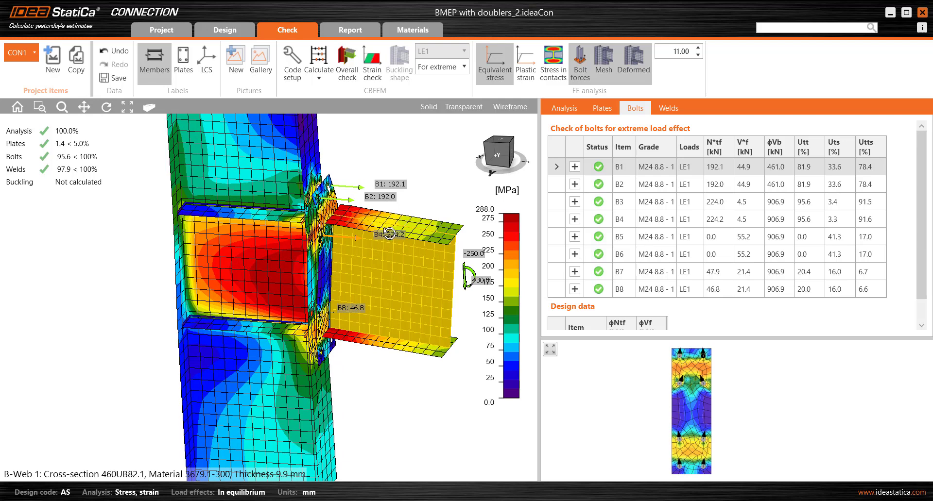
middle_drag(392, 237, 374, 237)
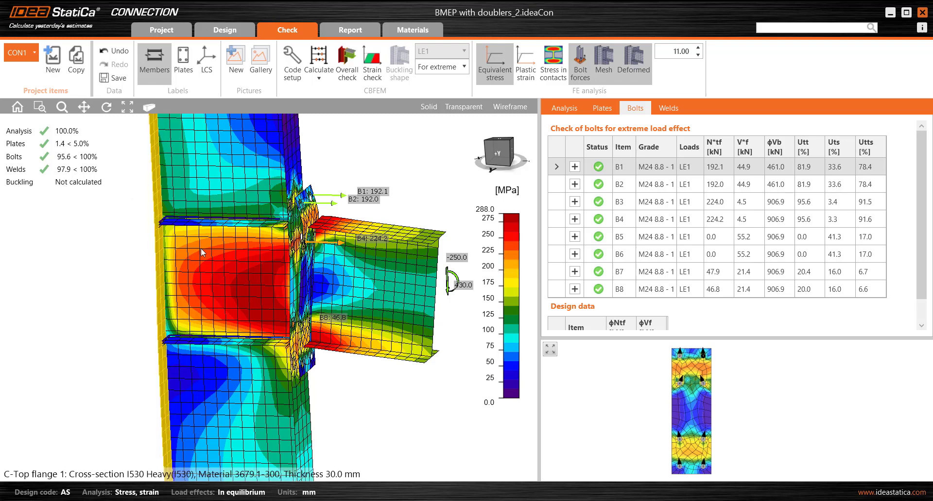
middle_drag(333, 238, 279, 245)
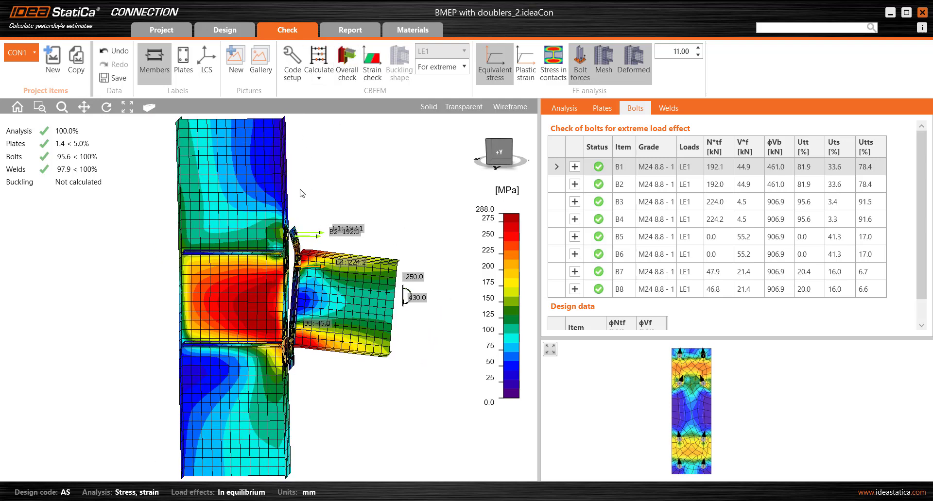
Return to the connection design and set column C's cross-section back to 530UB82
click(238, 29)
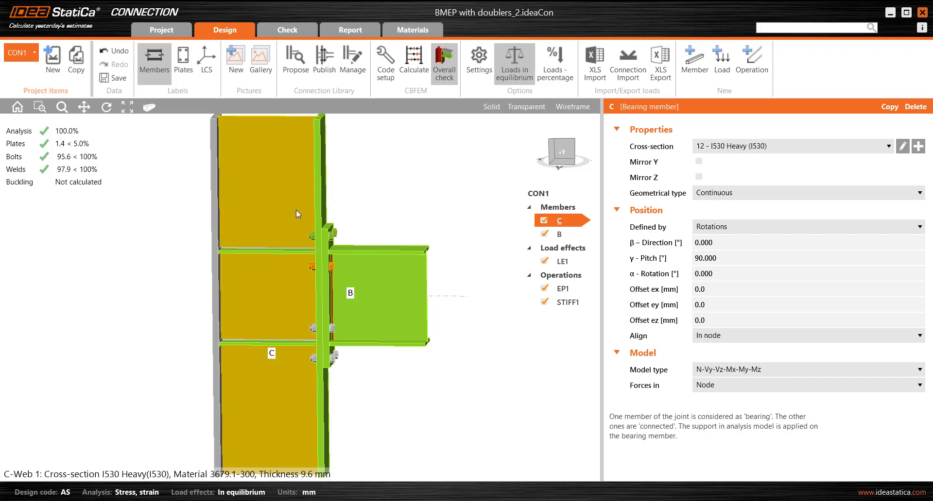
middle_drag(305, 203, 292, 203)
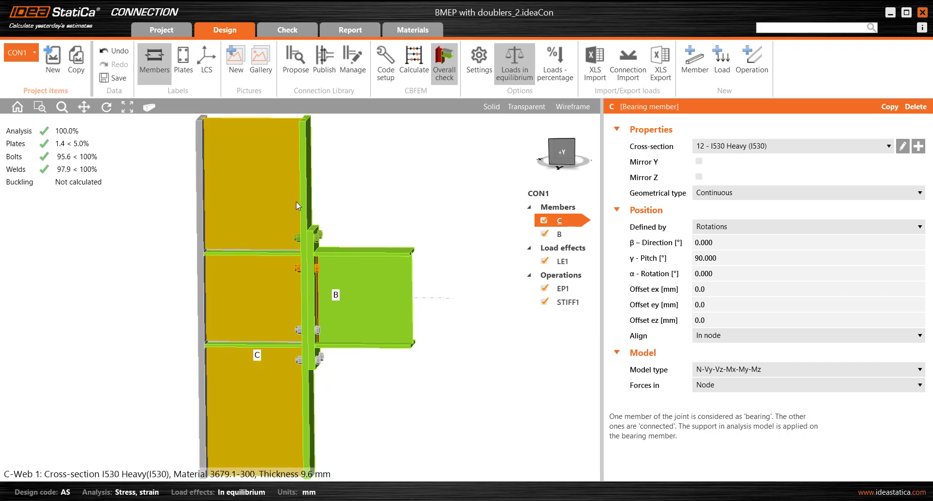
click(765, 146)
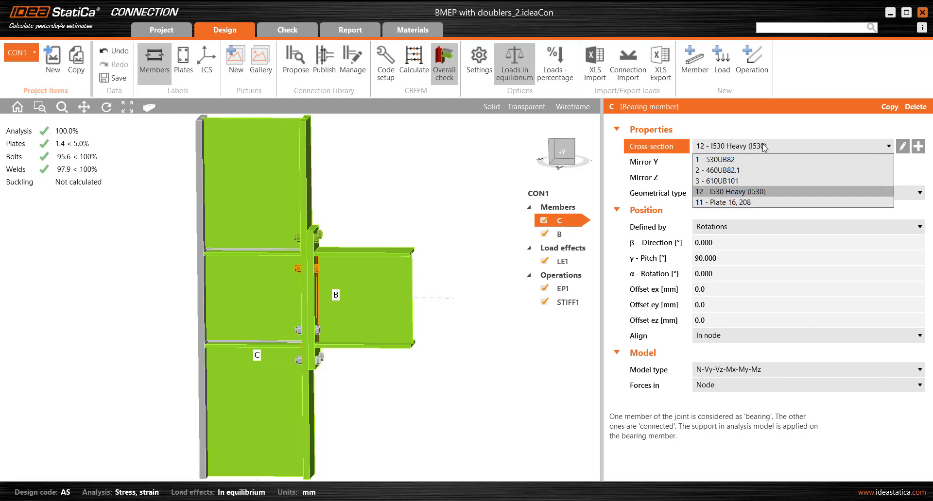
click(751, 160)
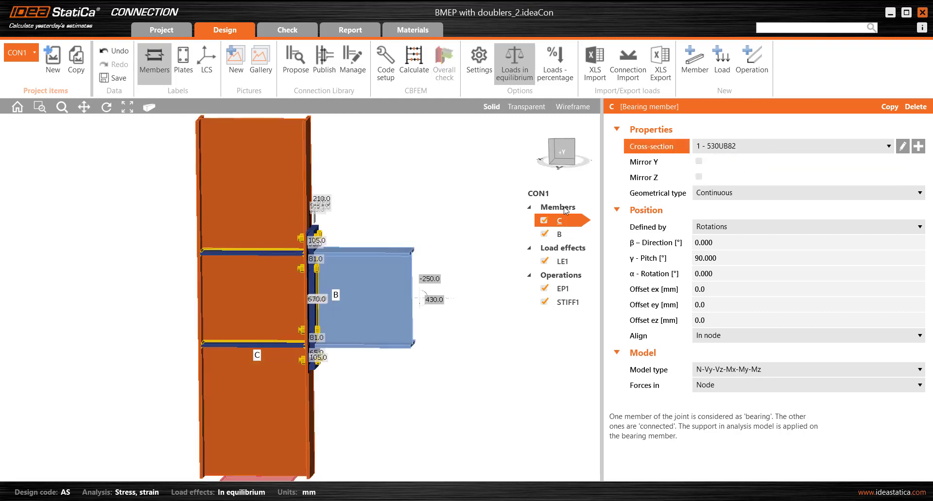
middle_drag(325, 287, 315, 271)
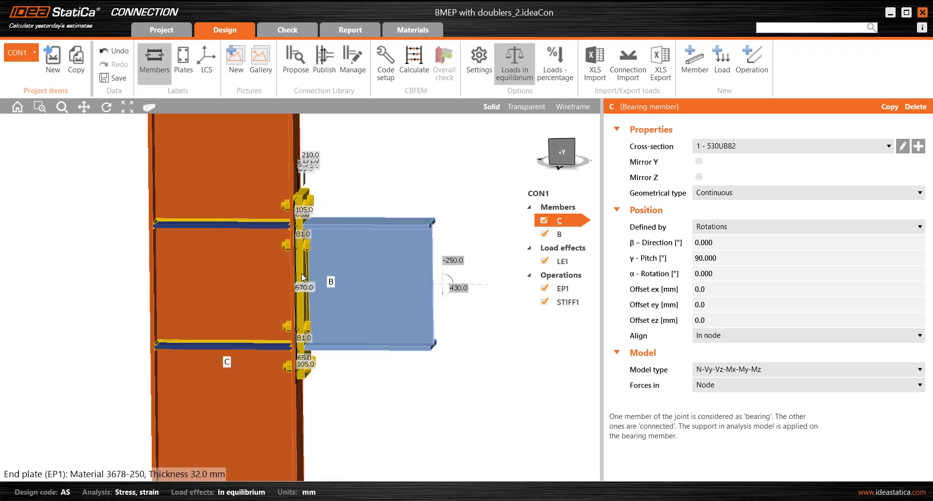
middle_drag(307, 328, 323, 321)
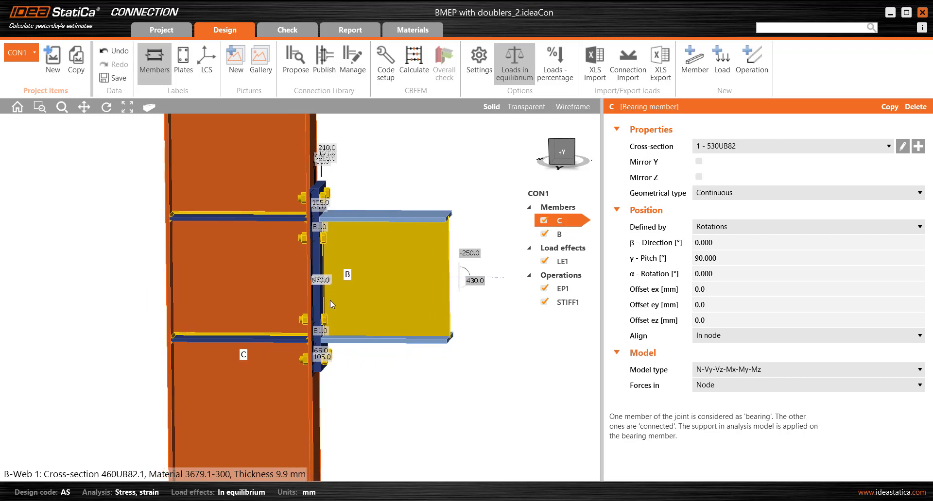
right_drag(323, 321, 346, 343)
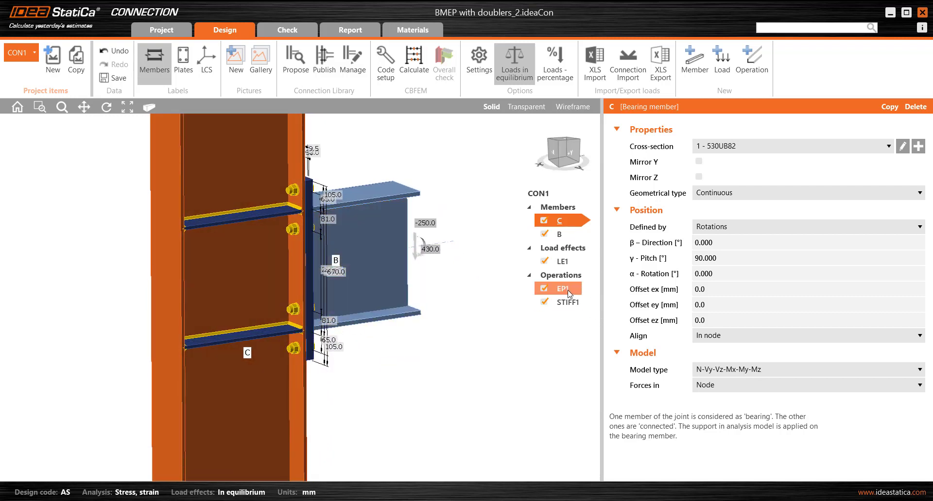
Add a 16 mm thick backing plate to end plate EP1
click(570, 292)
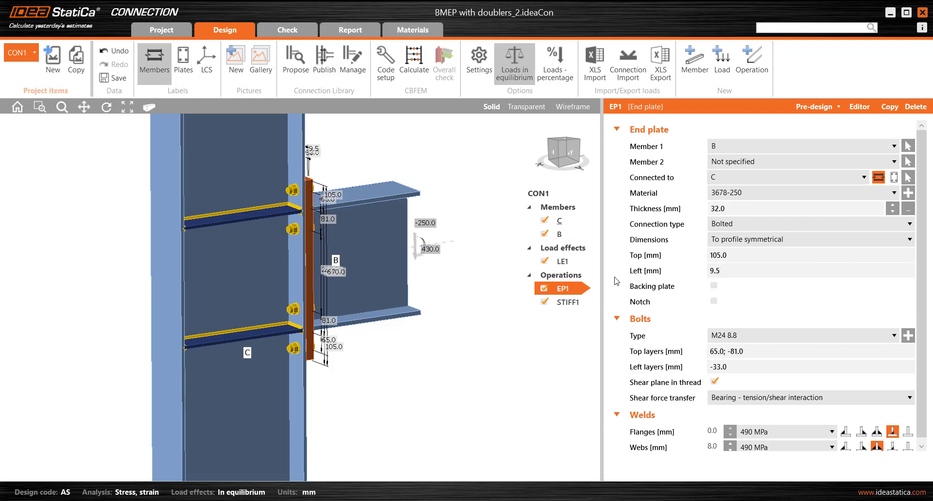
click(714, 286)
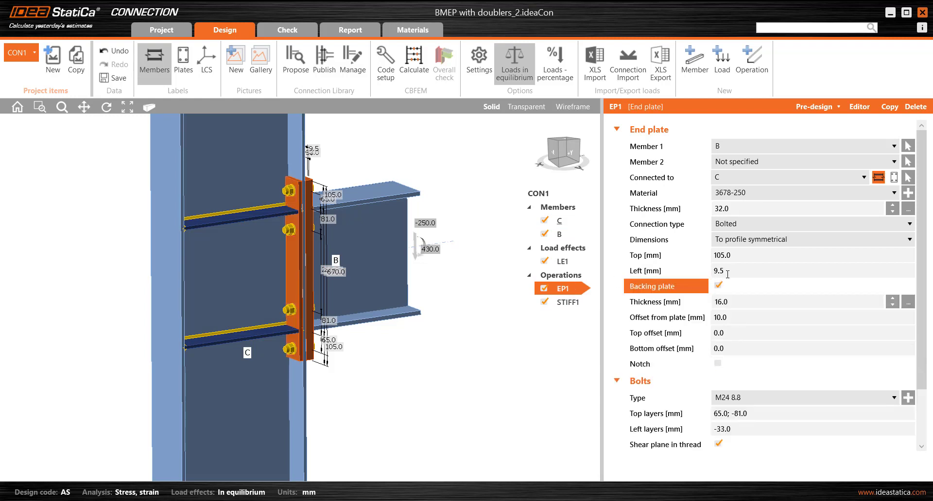
click(736, 301)
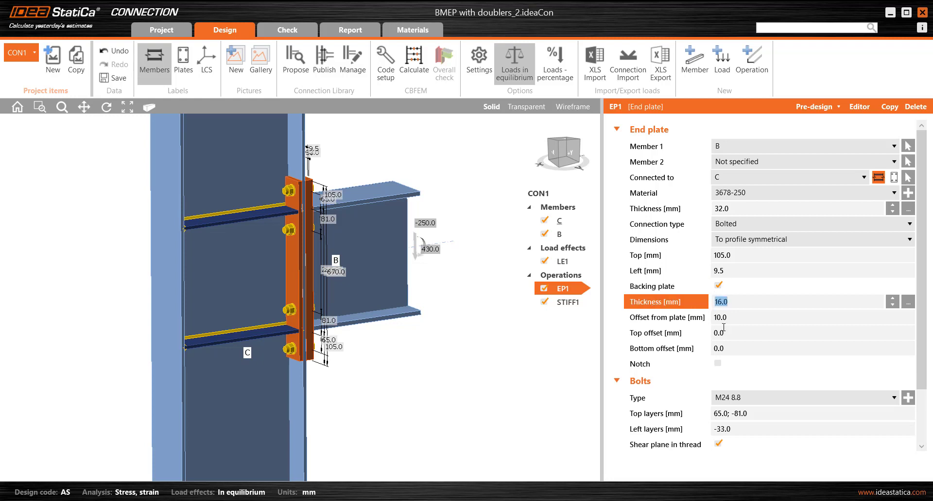
click(738, 319)
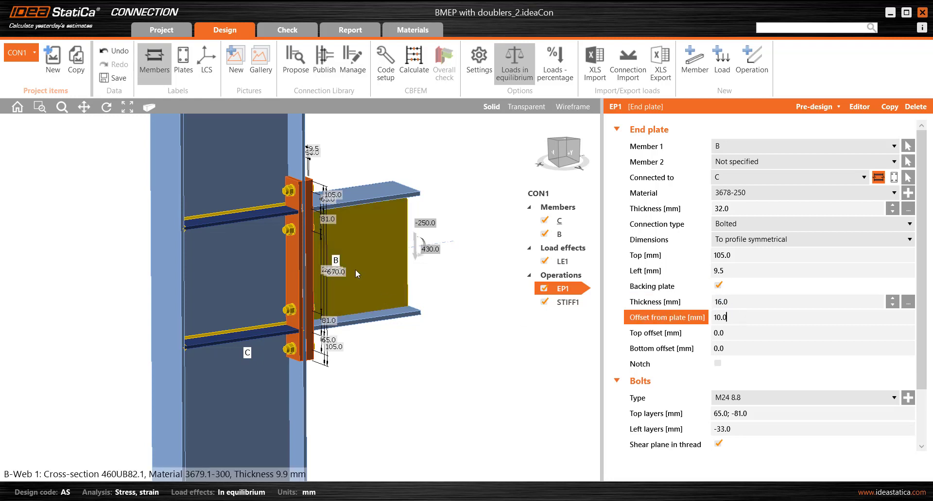
Set the backing plate's offset from plate to 0 mm so it reaches column C's web
right_drag(301, 250, 317, 339)
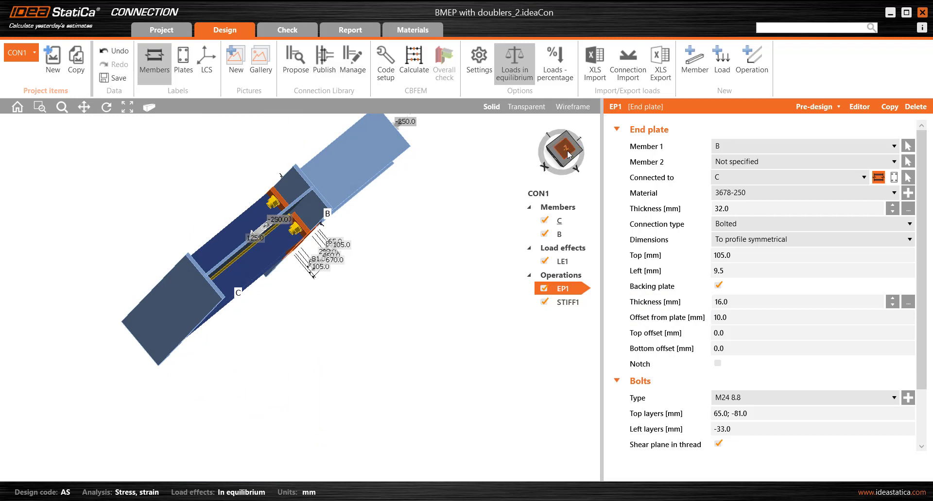
click(578, 159)
scroll(275, 278, up, 5)
scroll(275, 278, up, 2)
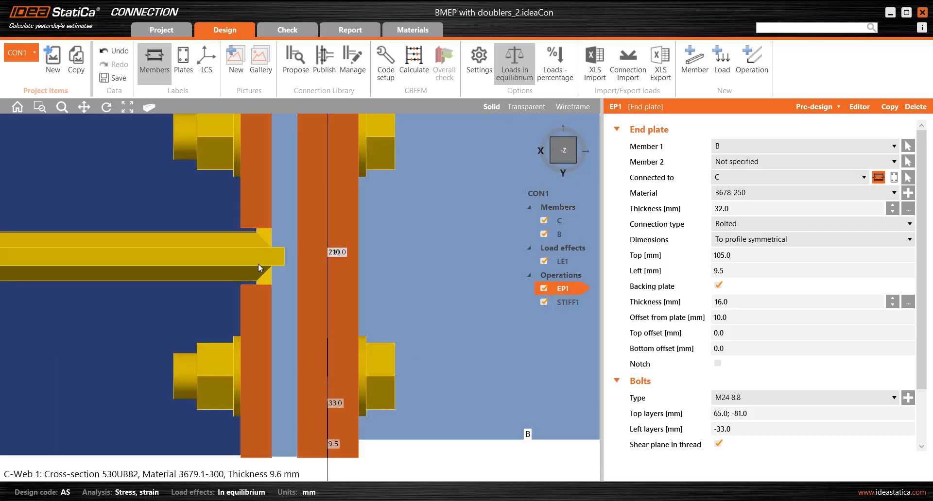
click(720, 319)
key(BackSpace)
key(Tab)
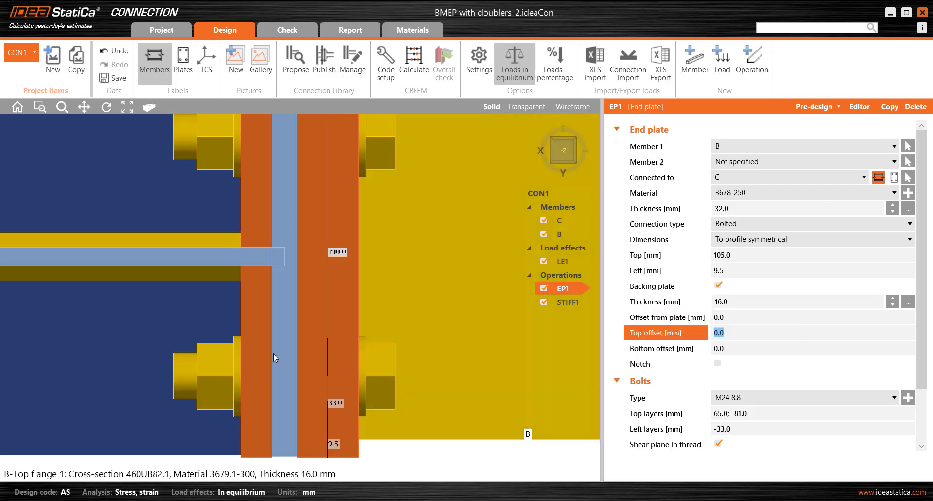
Examine how the backing plates, bolts and stiffeners fit against the inside of column C's flange
right_drag(275, 358, 297, 327)
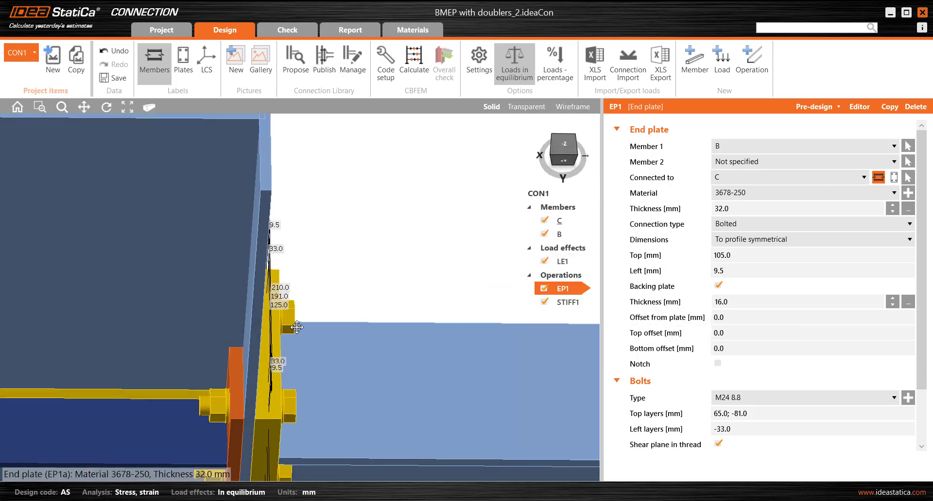
scroll(296, 328, down, 4)
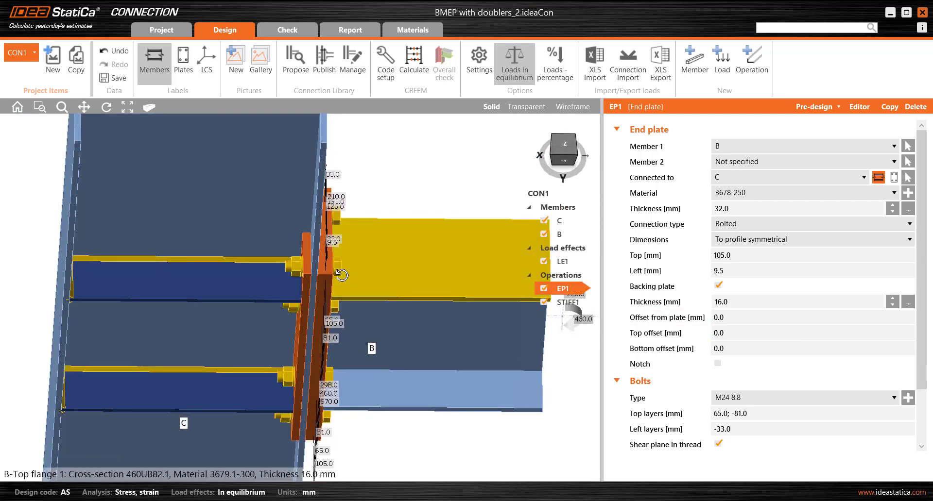
right_drag(341, 275, 321, 275)
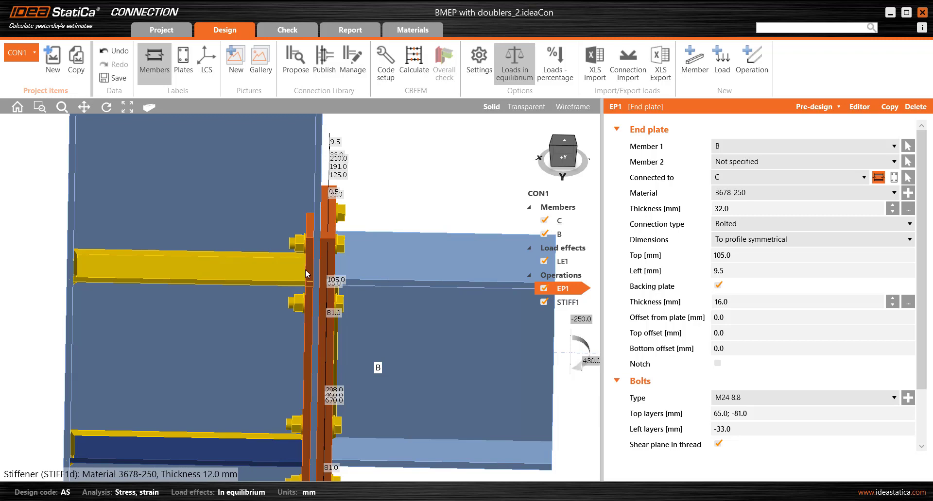
right_drag(318, 300, 293, 261)
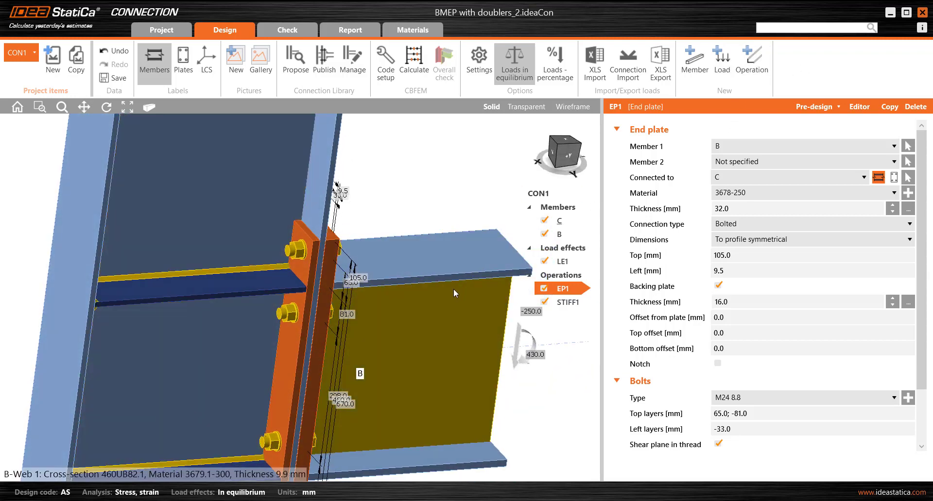
scroll(333, 306, down, 3)
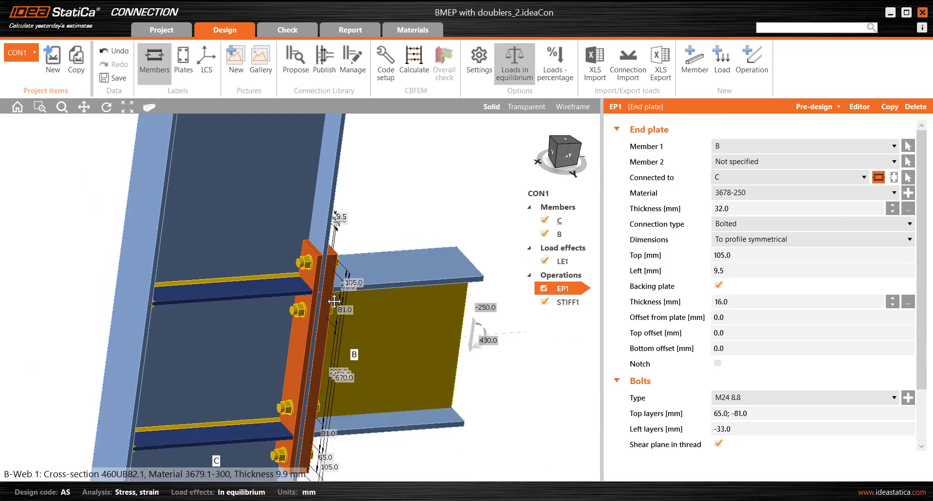
middle_drag(335, 303, 404, 238)
right_drag(391, 235, 370, 229)
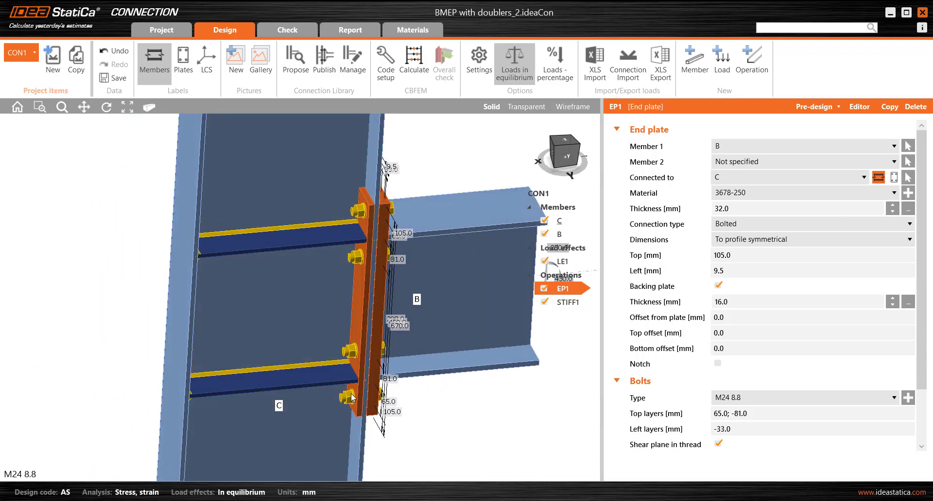
scroll(363, 357, down, 2)
middle_drag(367, 317, 353, 297)
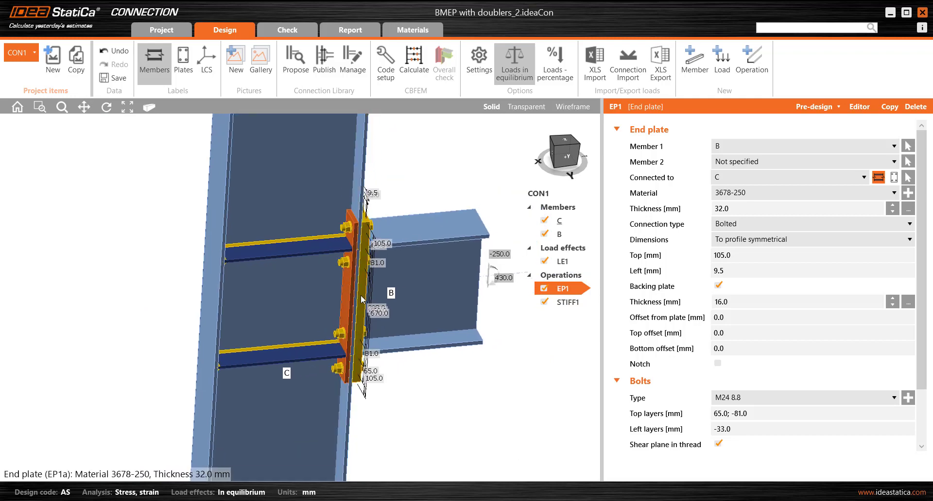
right_drag(356, 292, 349, 321)
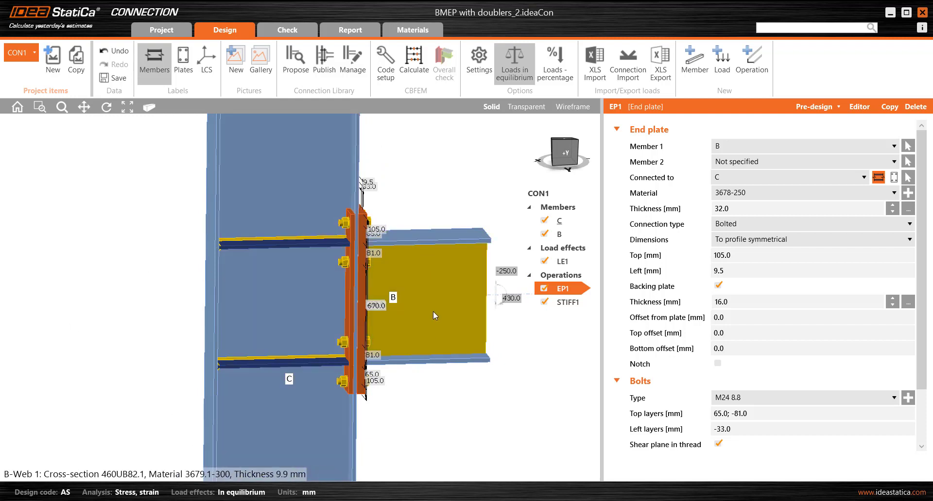
scroll(385, 312, up, 3)
right_drag(328, 324, 358, 324)
middle_drag(341, 325, 356, 280)
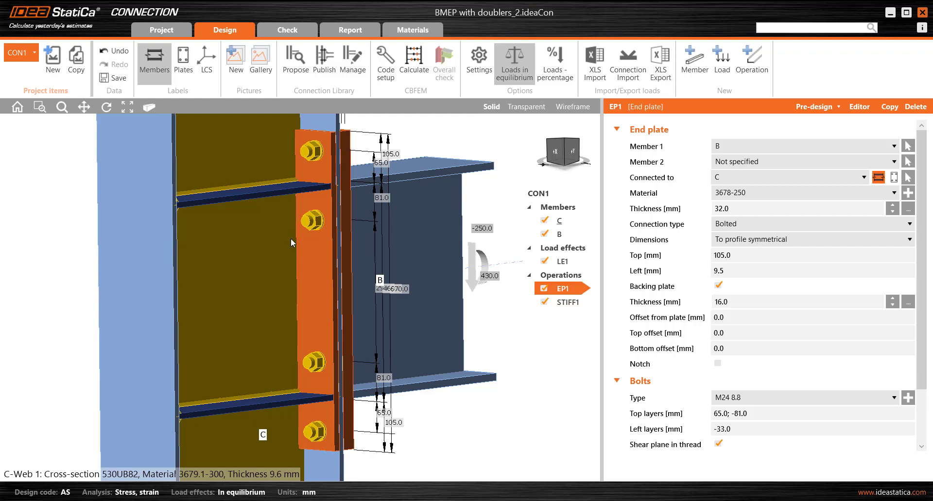
scroll(338, 231, down, 2)
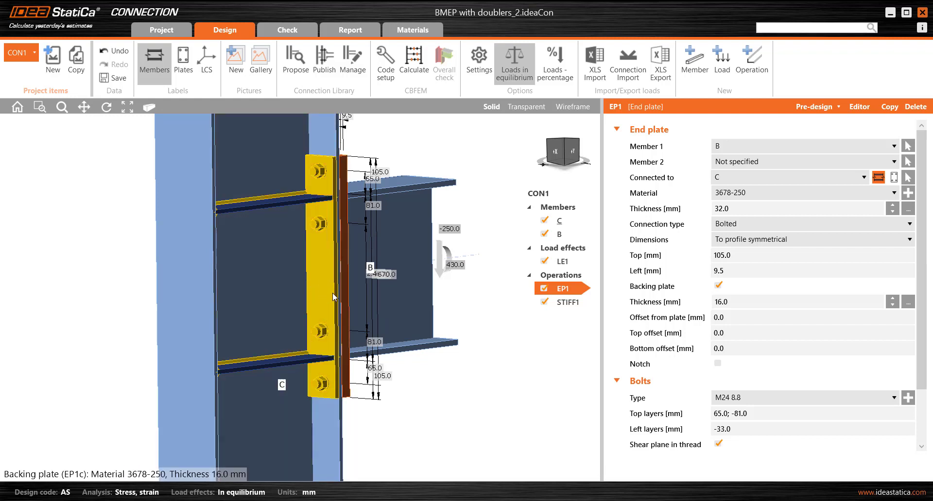
Remove the backing plate from end plate EP1
middle_drag(331, 287, 280, 300)
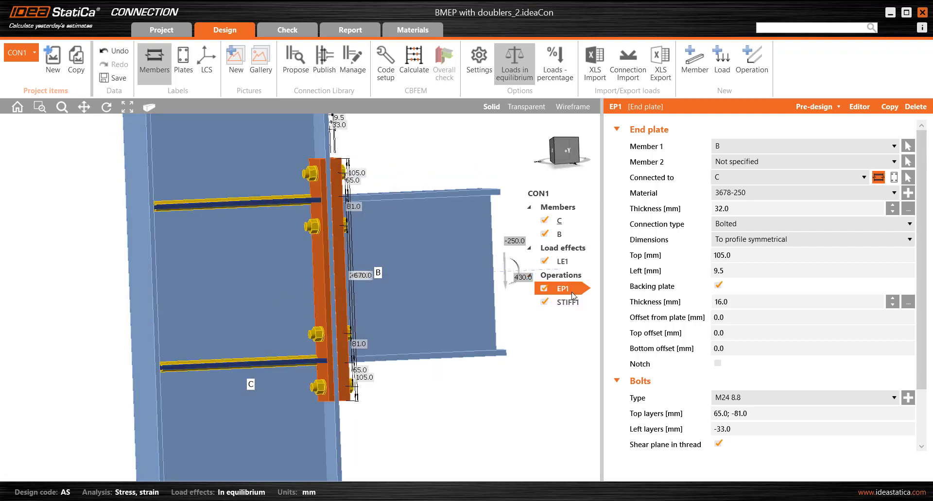
click(718, 286)
ctrl+middle_drag(395, 251, 366, 269)
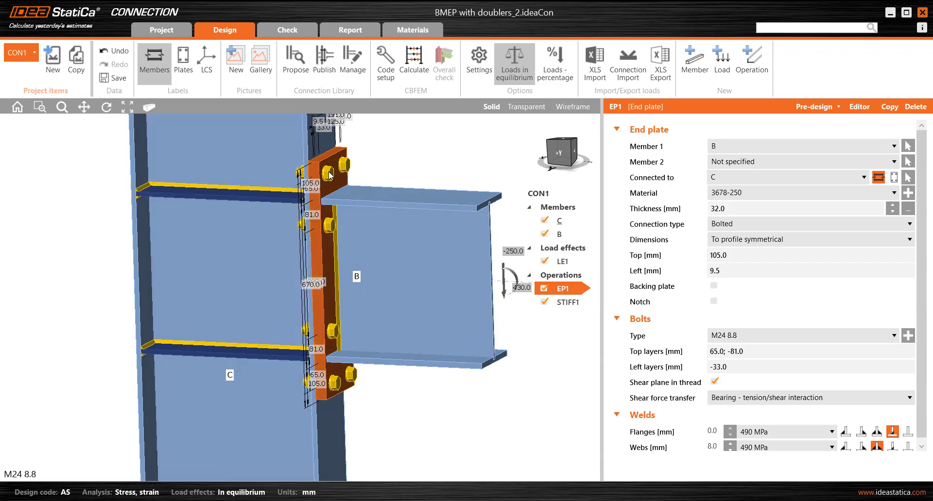
Change end plate EP1's connection type to Welded
click(738, 227)
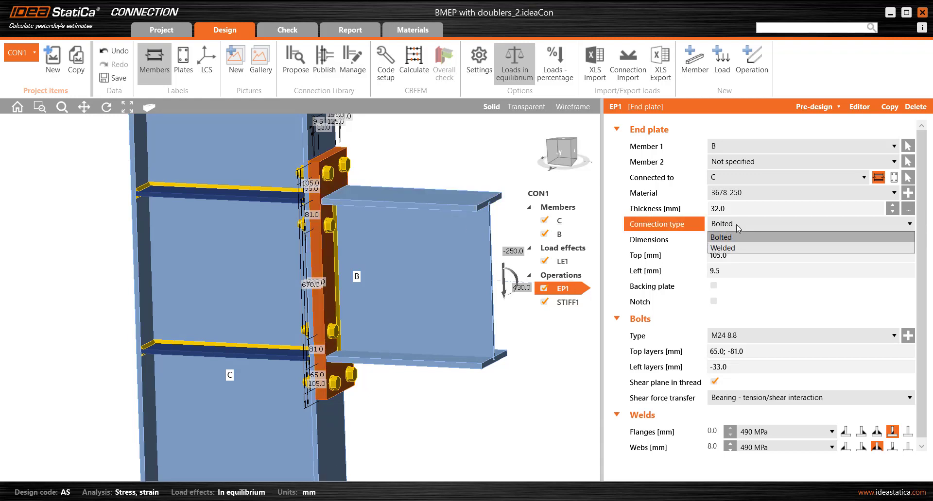
click(729, 249)
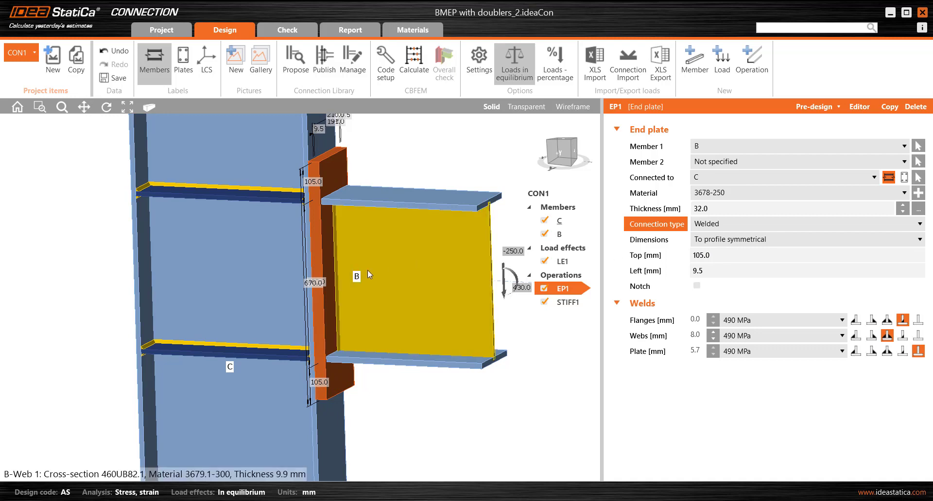
right_drag(367, 270, 435, 287)
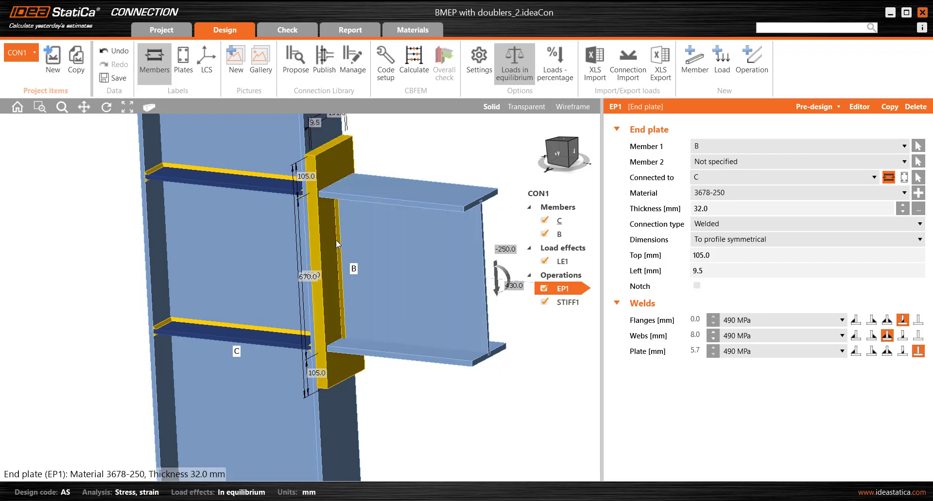
right_drag(336, 240, 344, 234)
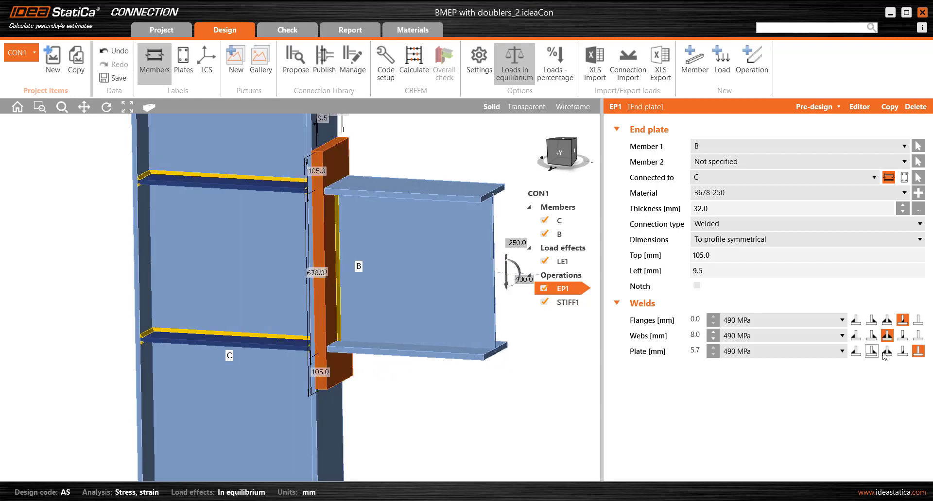
Try a fillet weld between the end plate and the column flange, and return to the butt weld
click(856, 351)
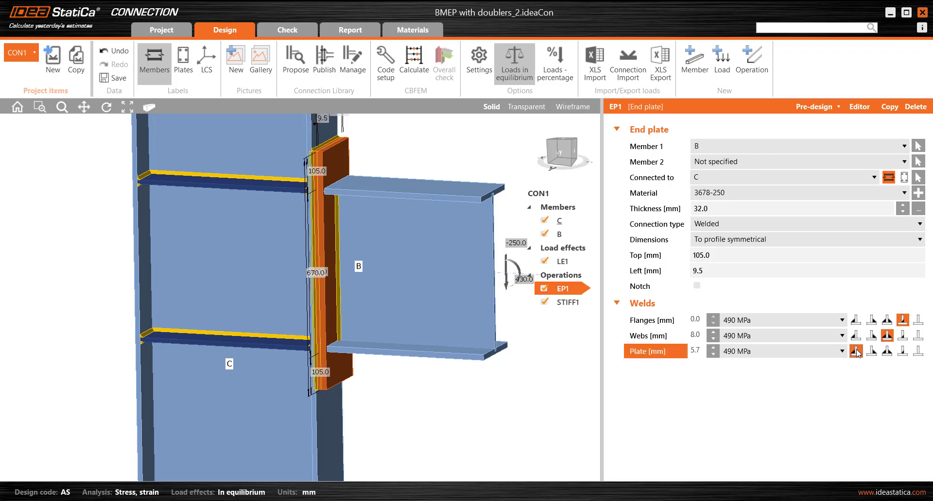
right_drag(348, 234, 358, 209)
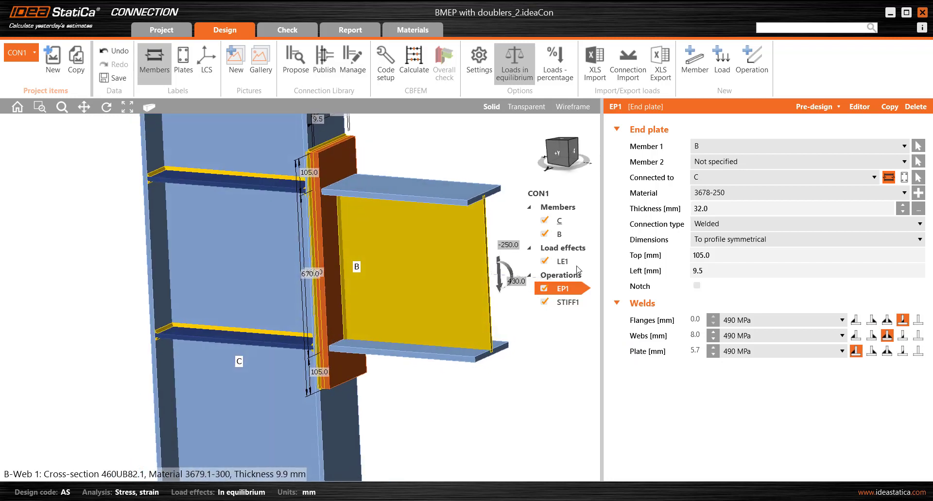
click(918, 351)
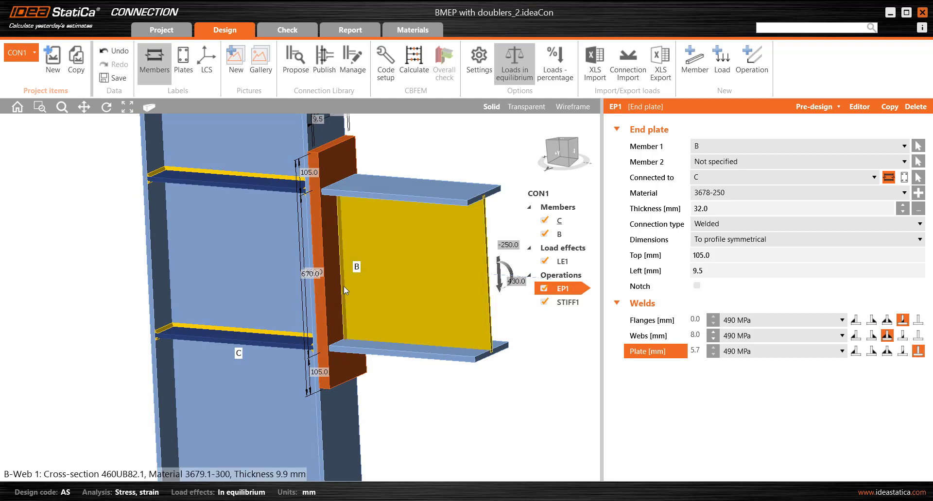
Add a stiffening member operation to the connection
right_drag(343, 286, 309, 292)
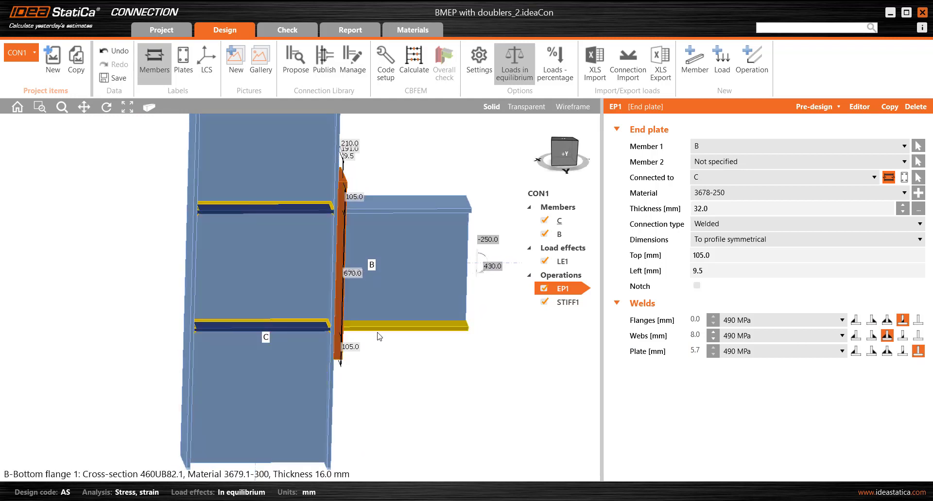
right_drag(419, 338, 422, 334)
right_drag(281, 232, 252, 225)
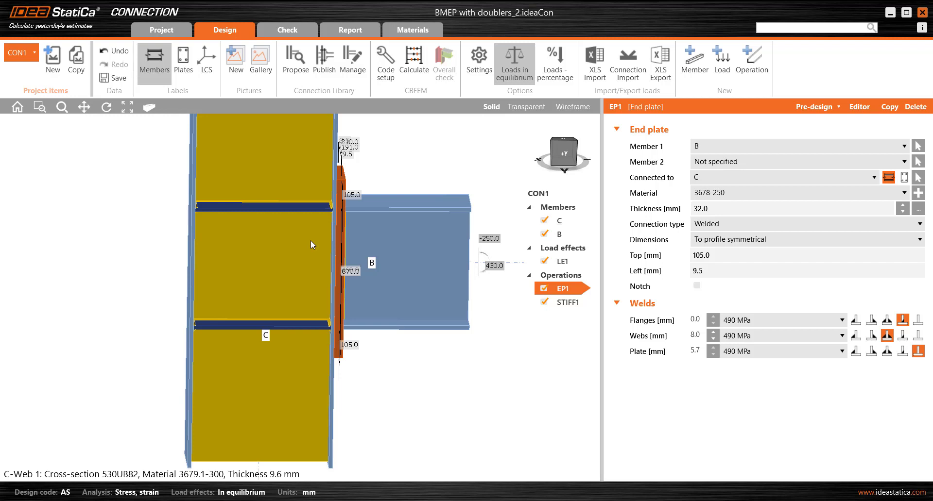
right_drag(363, 211, 418, 307)
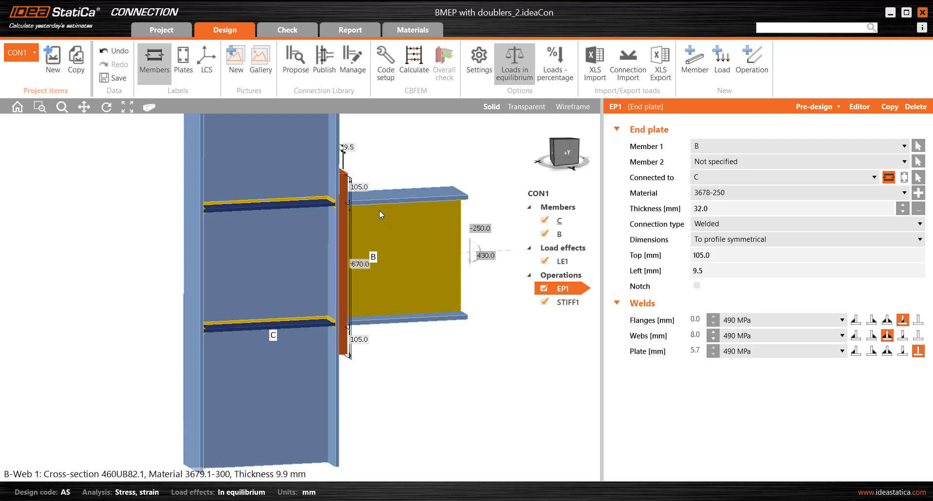
middle_drag(381, 212, 368, 236)
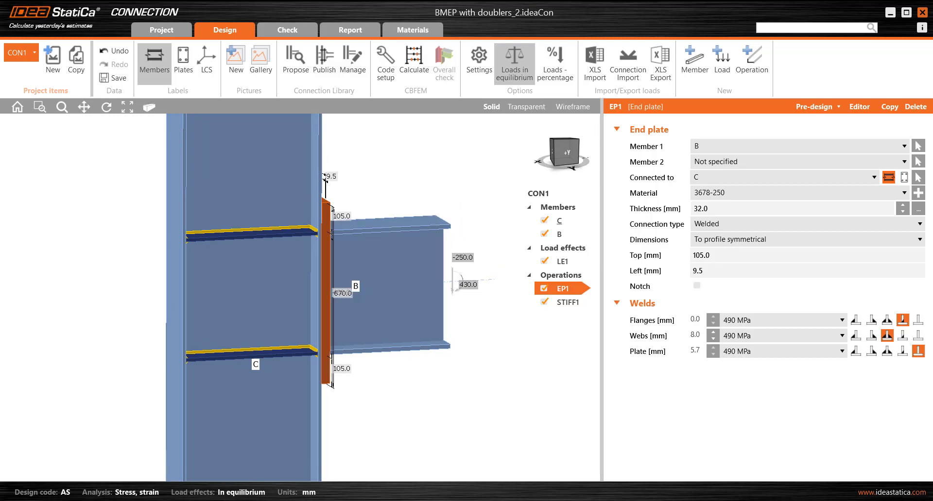
click(752, 61)
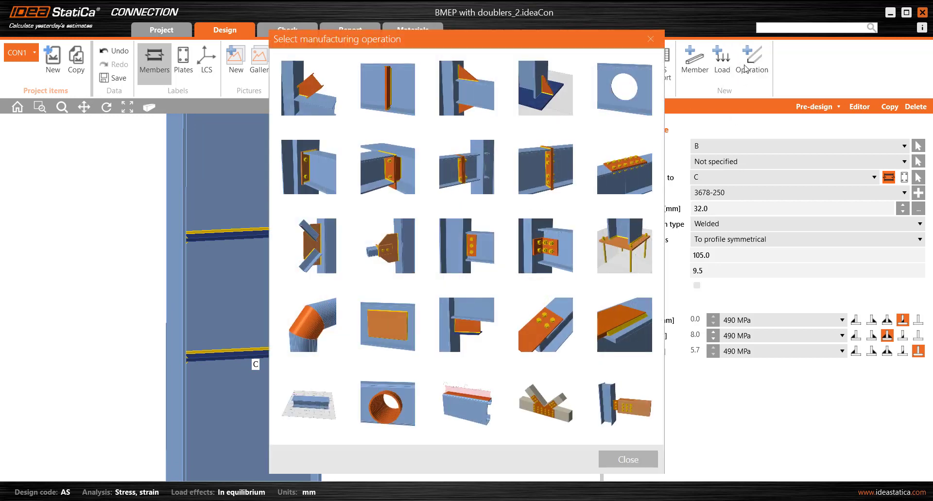
click(303, 329)
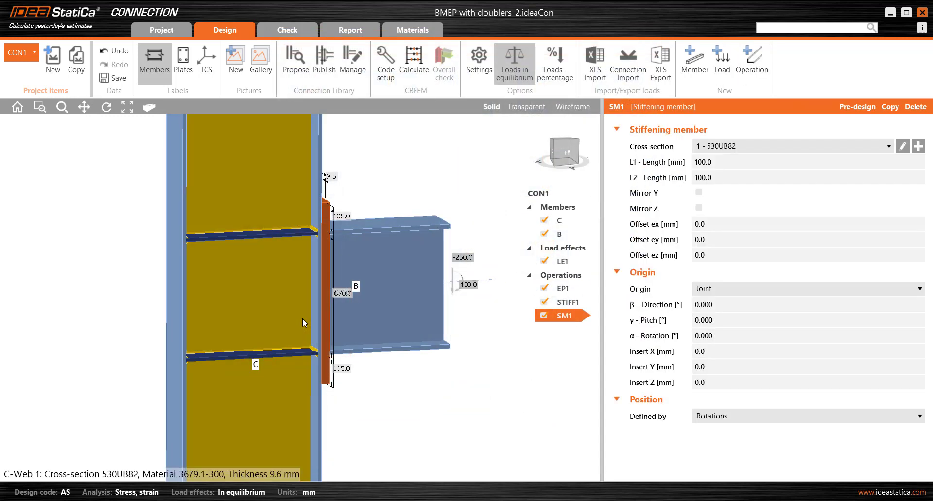
Create a 16 mm thick, 208 mm wide plate cross-section in 3678-250 steel and assign it to stiffening member SM1
click(918, 146)
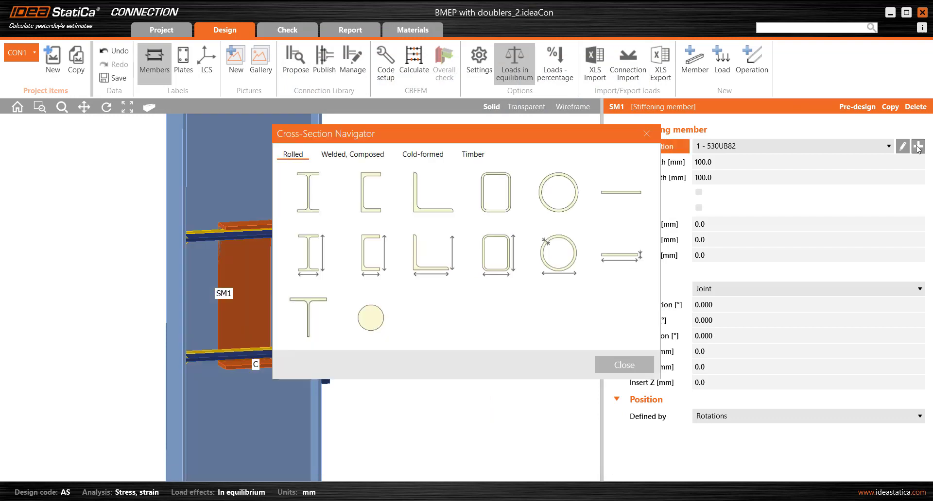
click(622, 258)
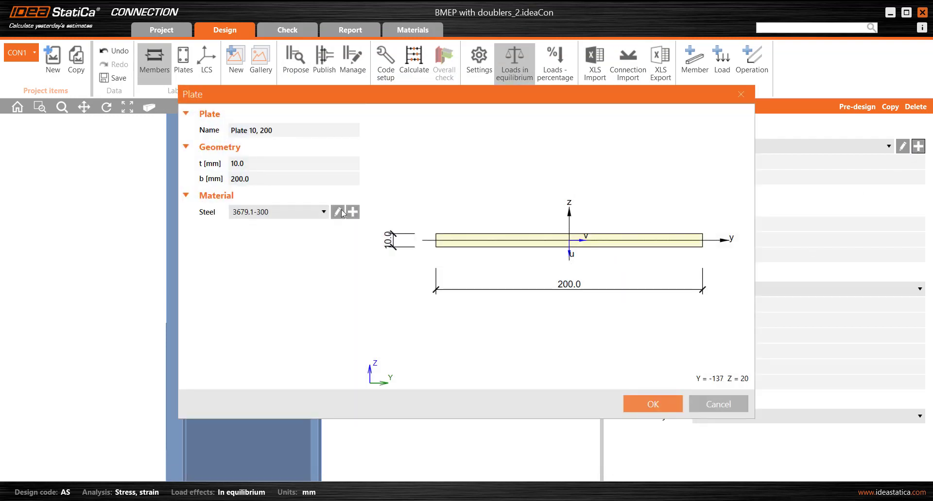
drag(271, 161, 176, 176)
text(16)
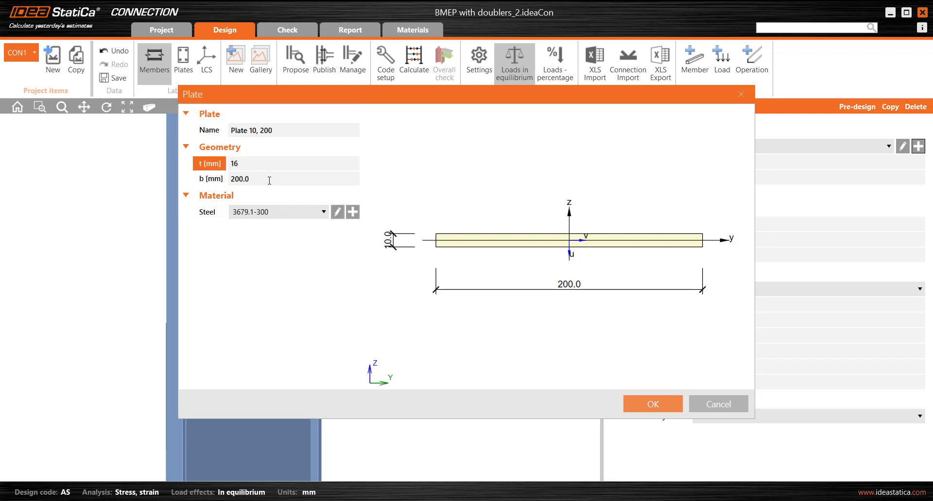
key(Tab)
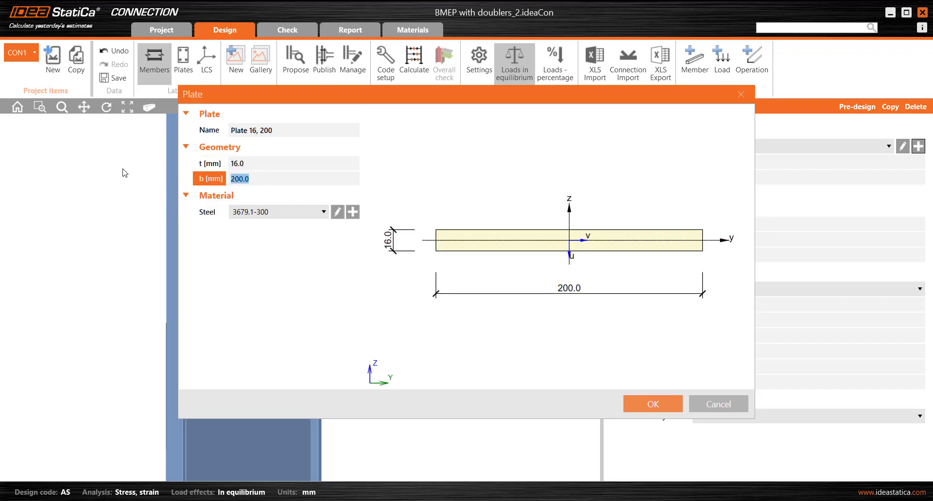
text(208)
key(Tab)
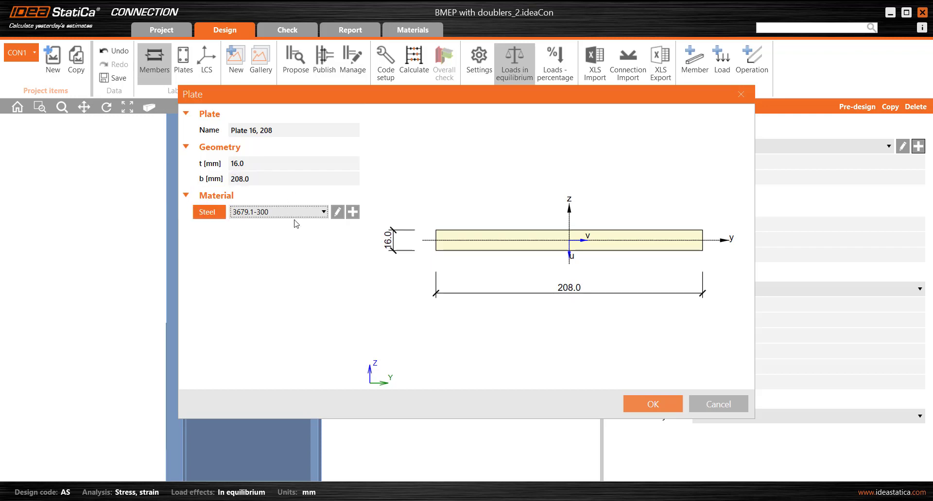
click(324, 212)
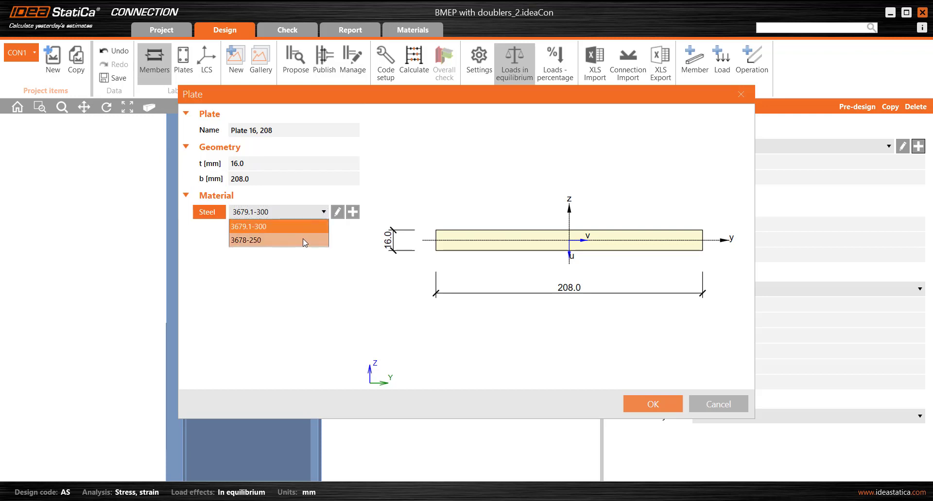
click(261, 240)
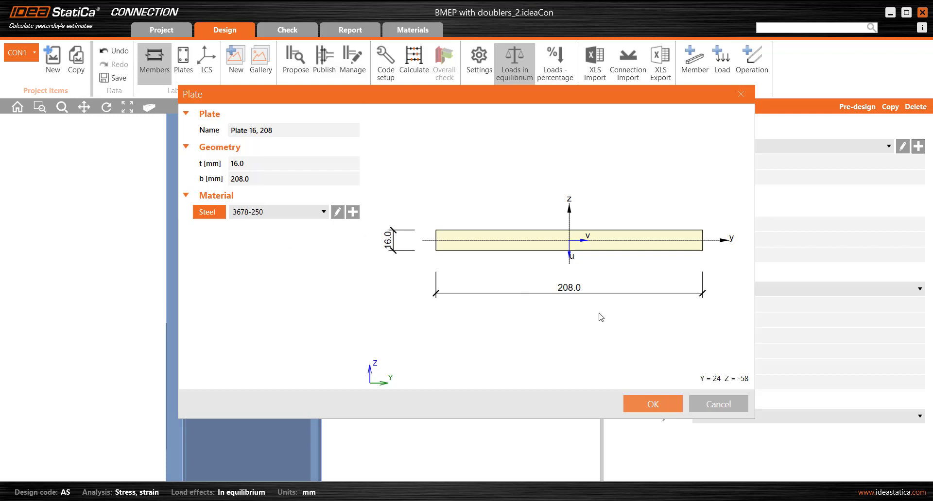
click(656, 403)
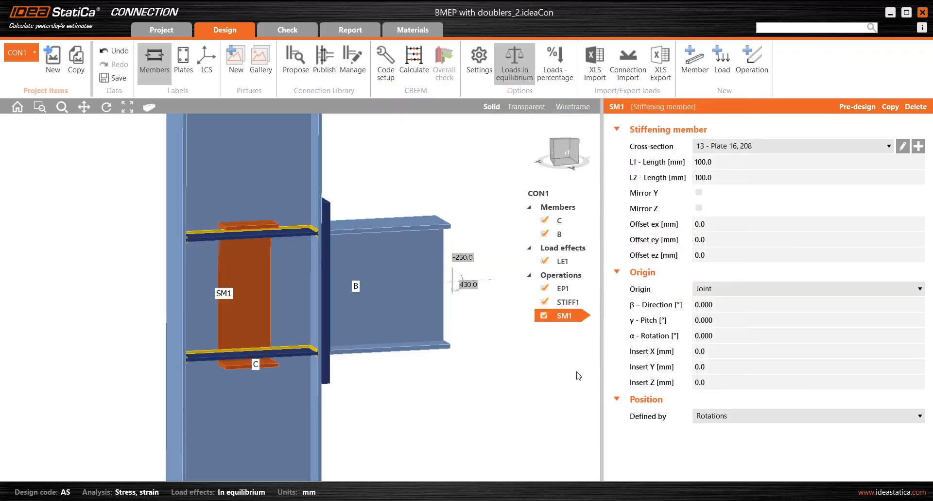
Set SM1's origin to Plate, referencing end plate EP1, and its type to Doubler
scroll(243, 316, down, 1)
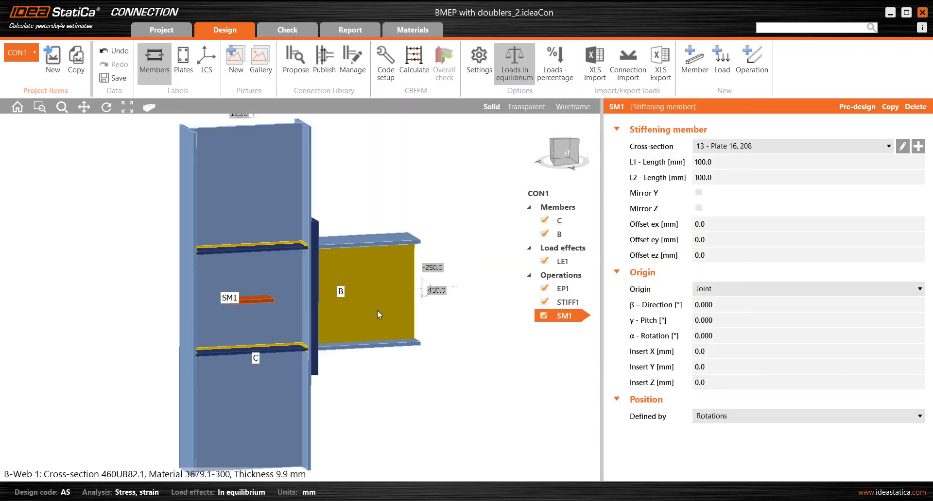
right_drag(237, 316, 258, 306)
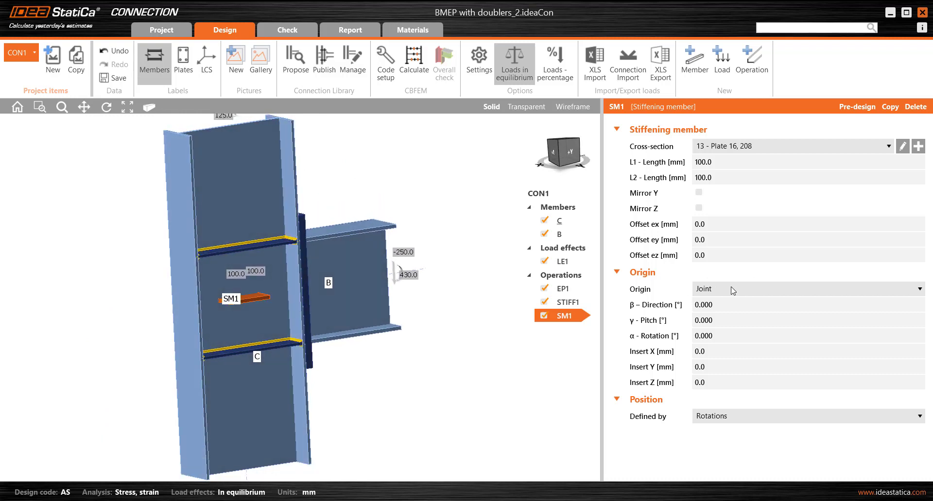
right_drag(462, 293, 410, 369)
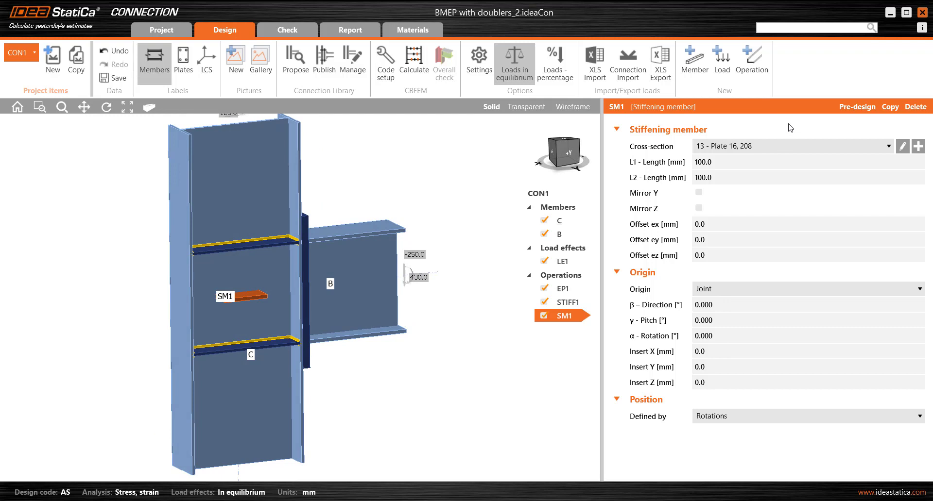
click(731, 289)
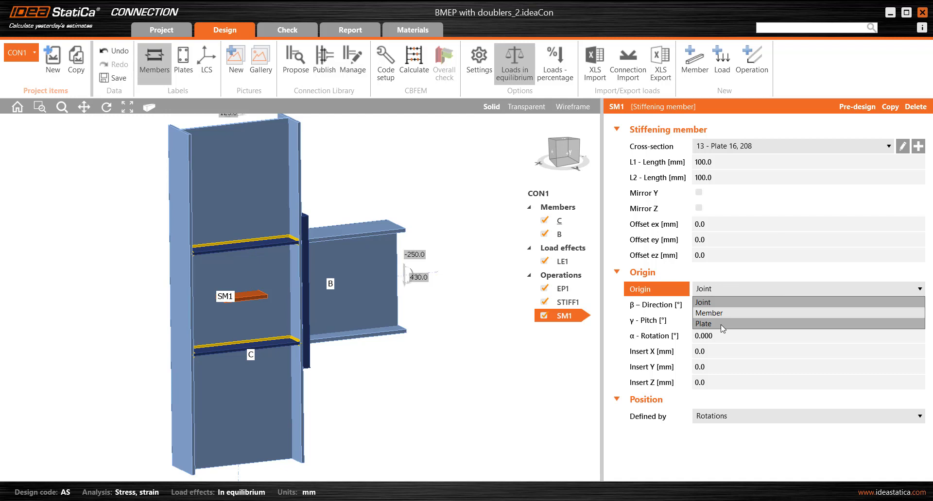
click(723, 324)
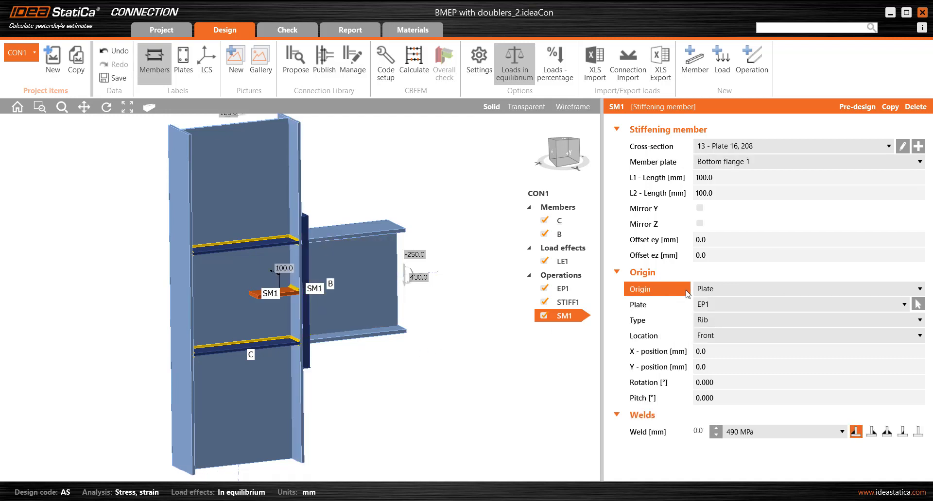
click(713, 321)
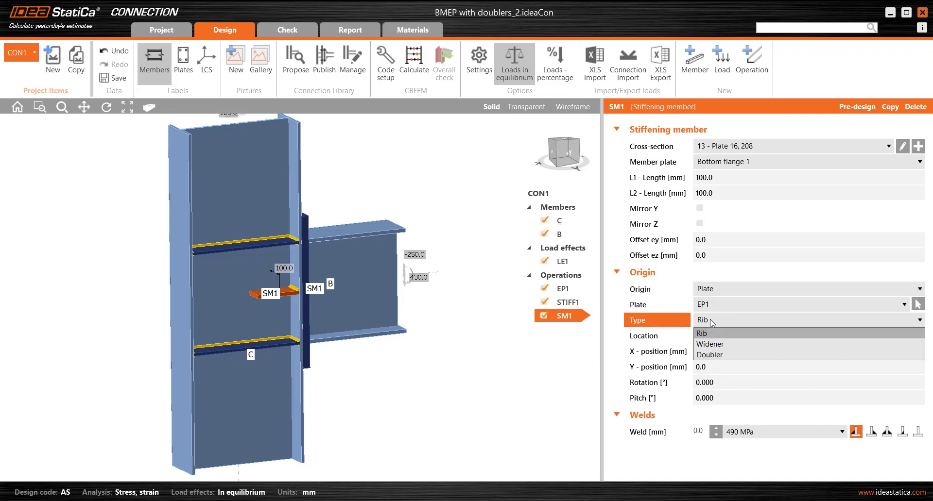
click(713, 355)
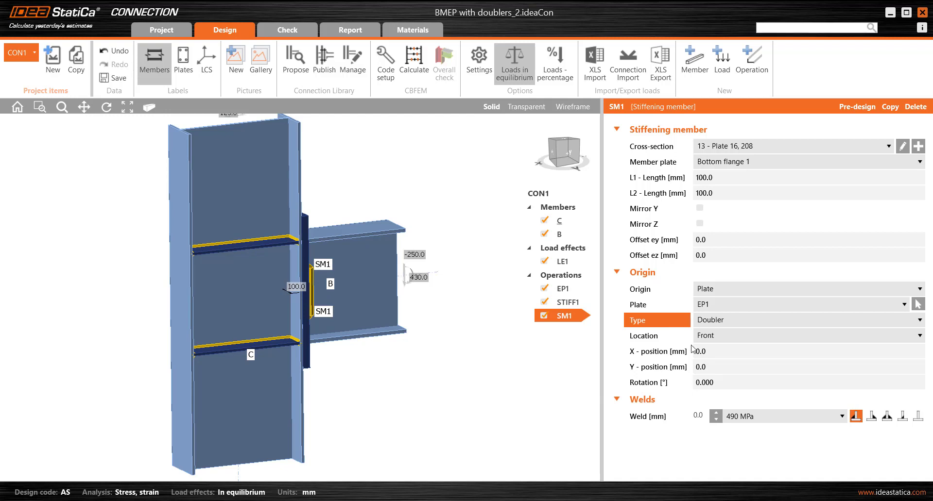
right_drag(369, 300, 307, 272)
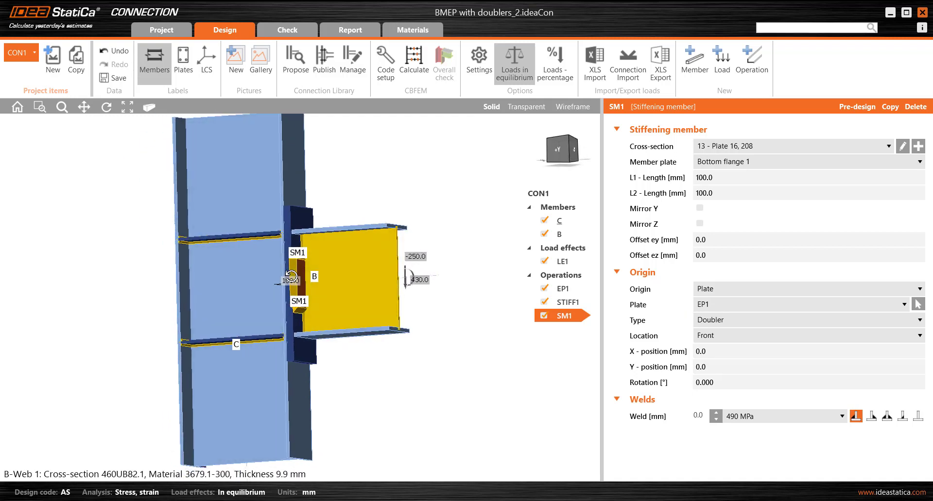
Change the SM1 doubler to a butt weld and place it on the rear side of the end plate
click(919, 417)
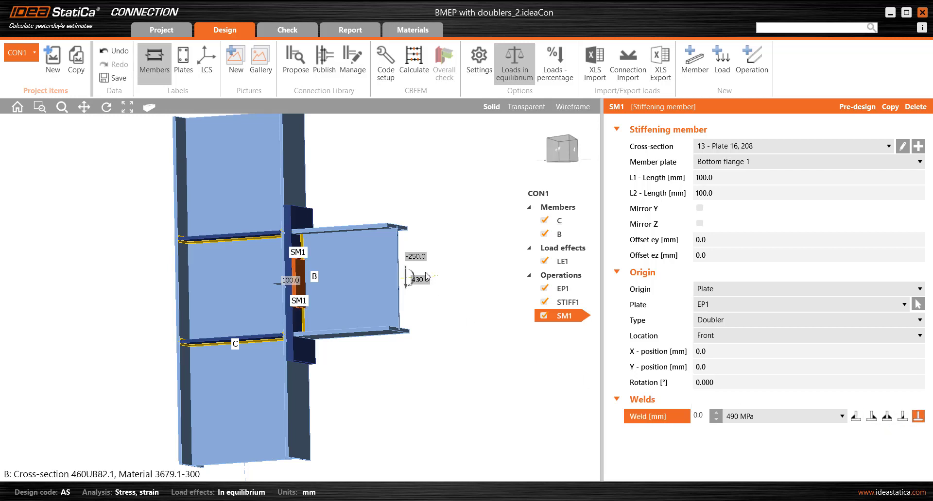
middle_drag(309, 250, 298, 268)
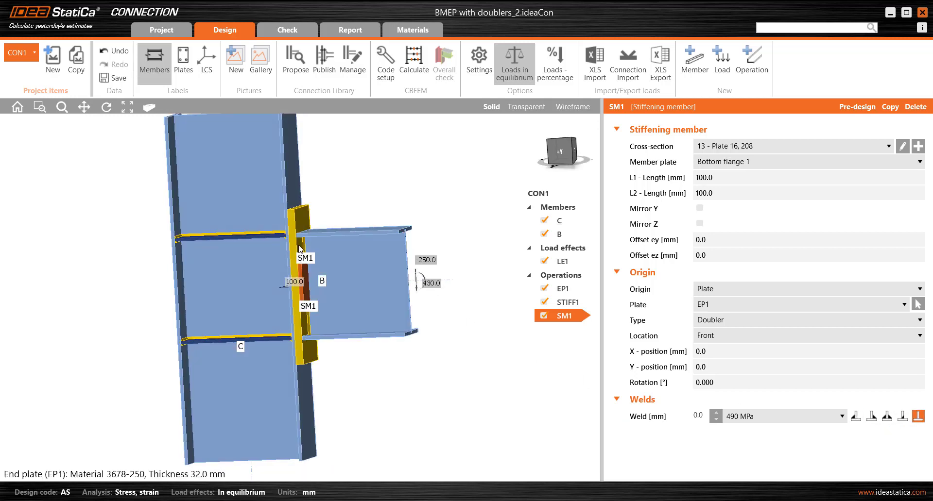
click(737, 340)
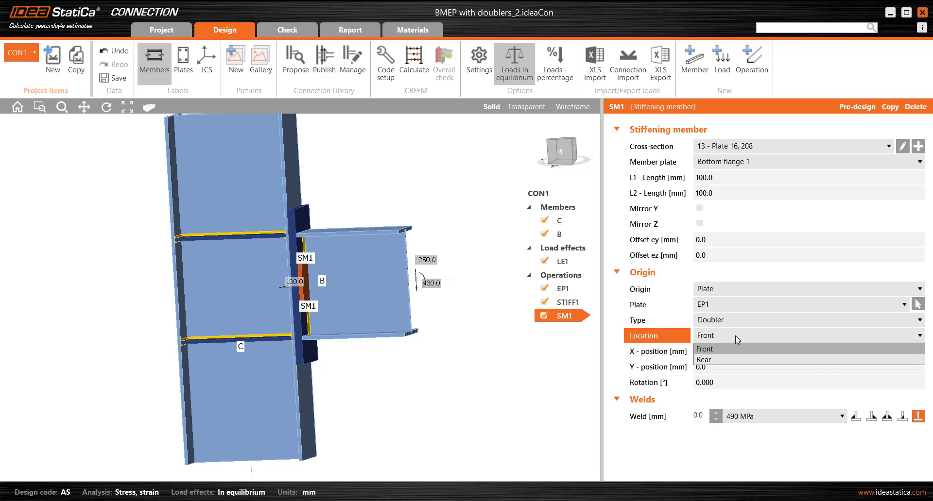
click(733, 361)
right_drag(313, 284, 343, 280)
scroll(293, 283, up, 3)
middle_drag(324, 282, 343, 276)
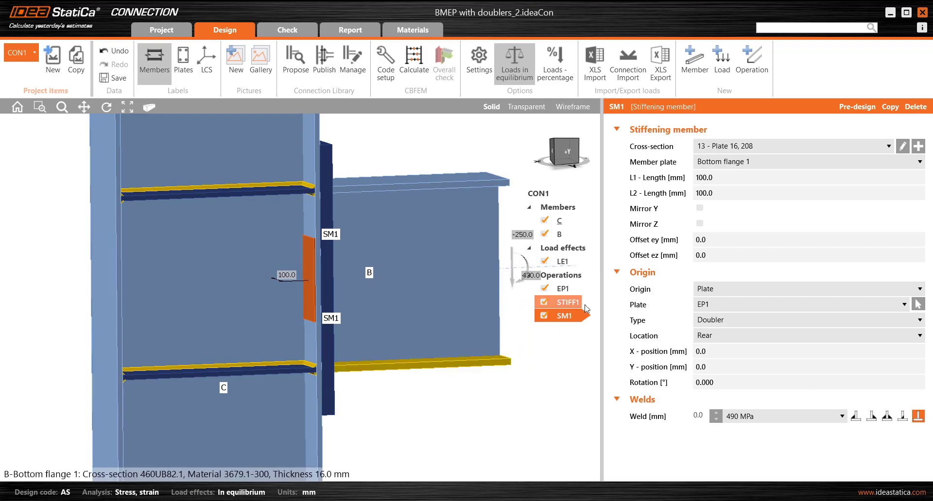
Offset the SM1 doubler by 13.3 mm in ez and check its fit against the column flange
click(724, 255)
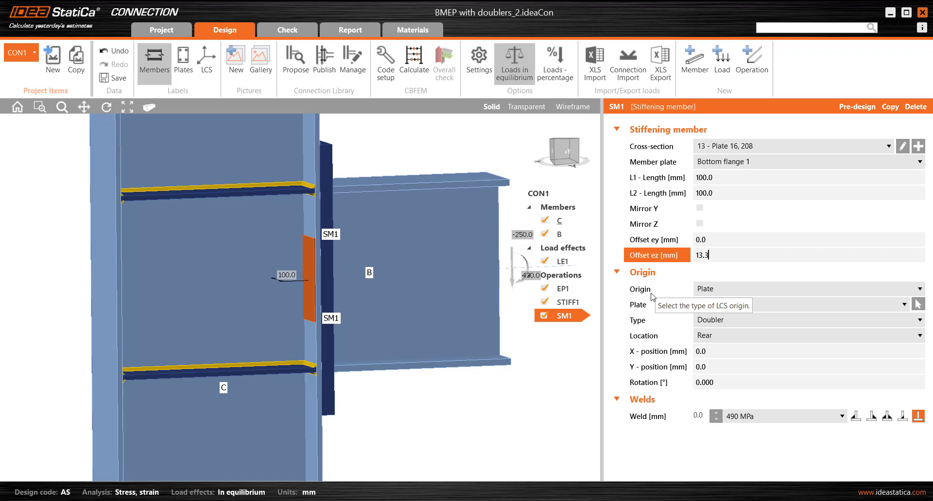
key(Tab)
scroll(321, 235, up, 3)
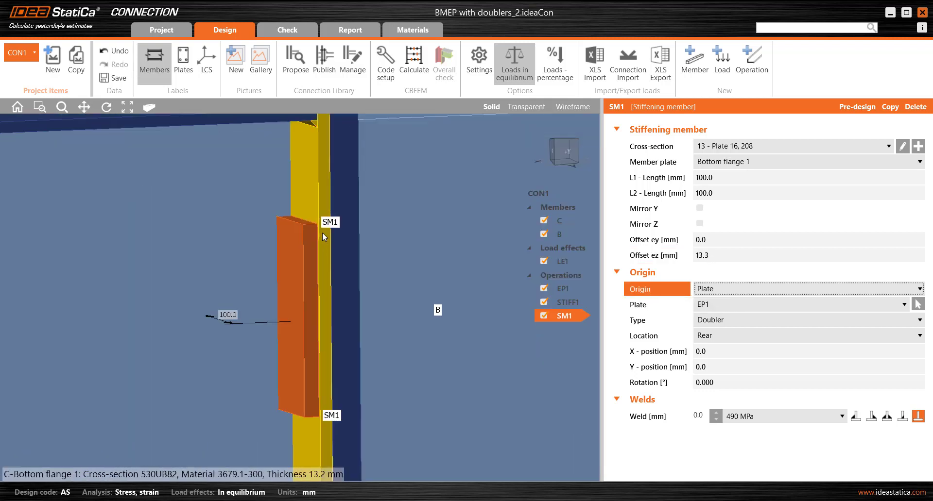
click(322, 233)
scroll(320, 247, down, 2)
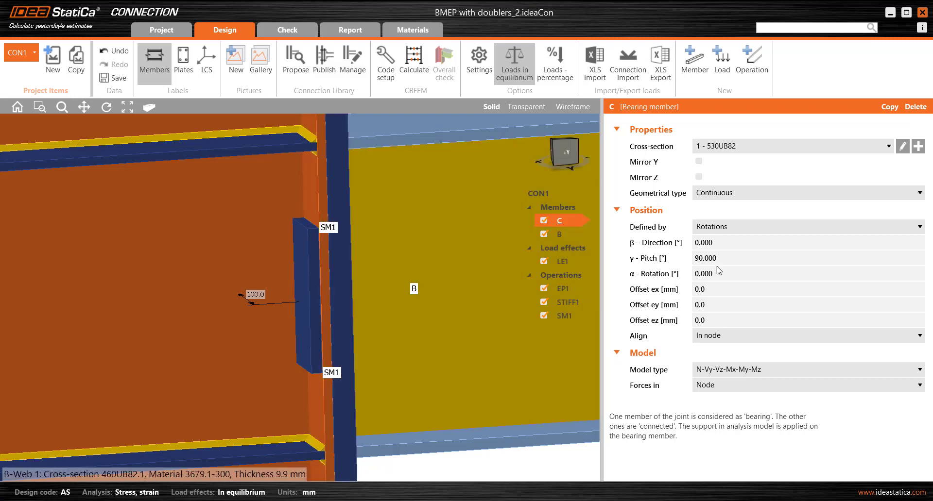
right_drag(346, 297, 338, 246)
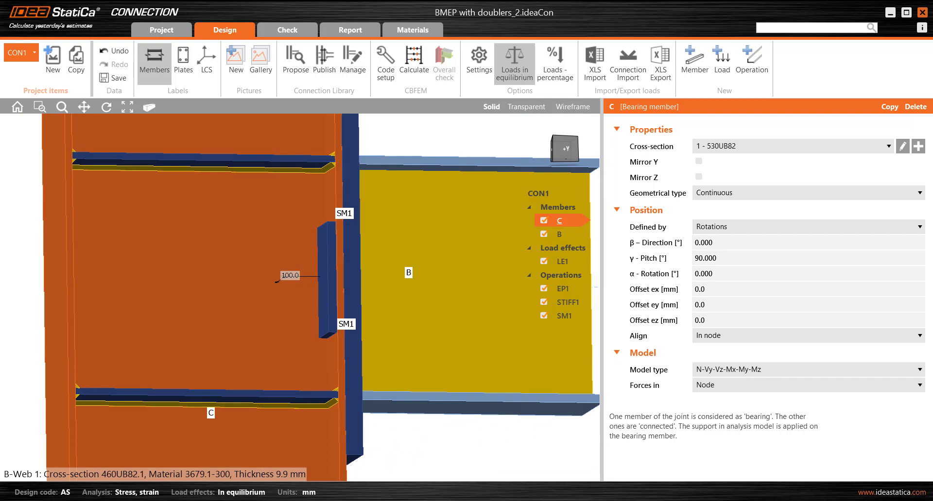
scroll(375, 322, down, 3)
Set the SM1 doubler's Y-position to 230 mm and its rotation to 90°
click(375, 321)
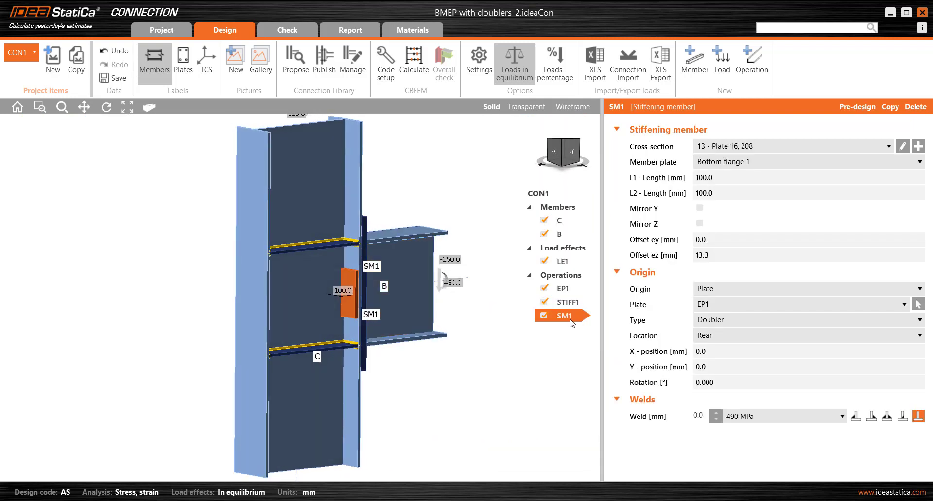
click(713, 368)
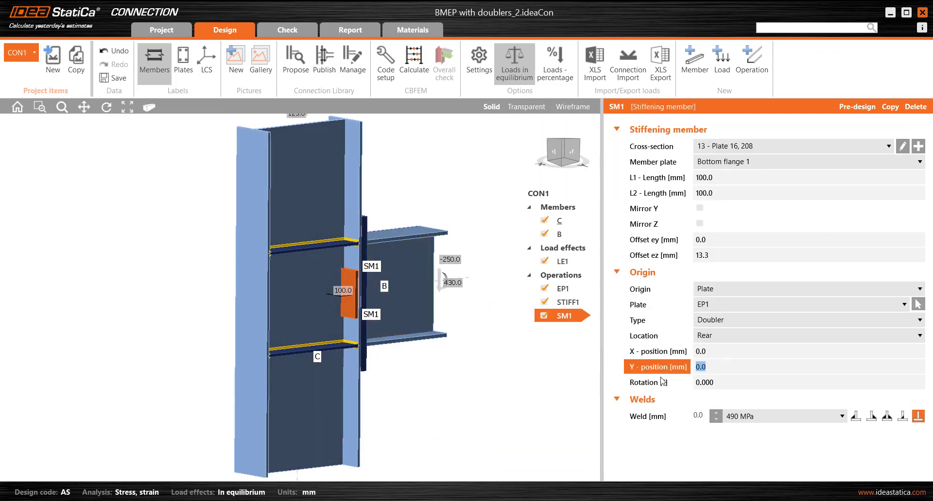
text(230)
key(Tab)
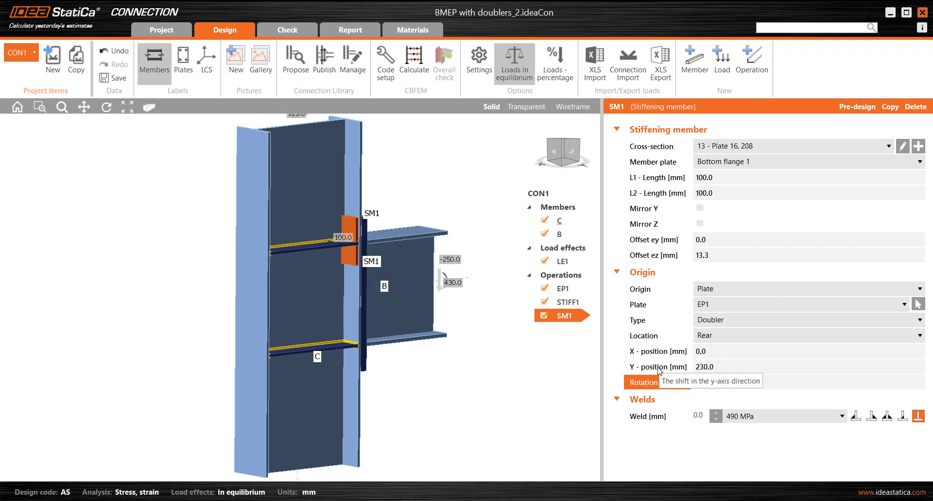
right_drag(354, 276, 318, 268)
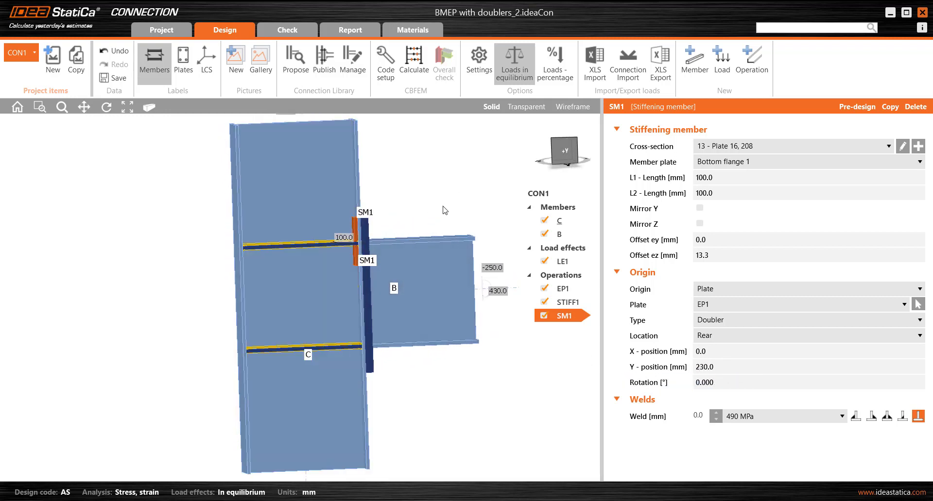
text(90)
key(Tab)
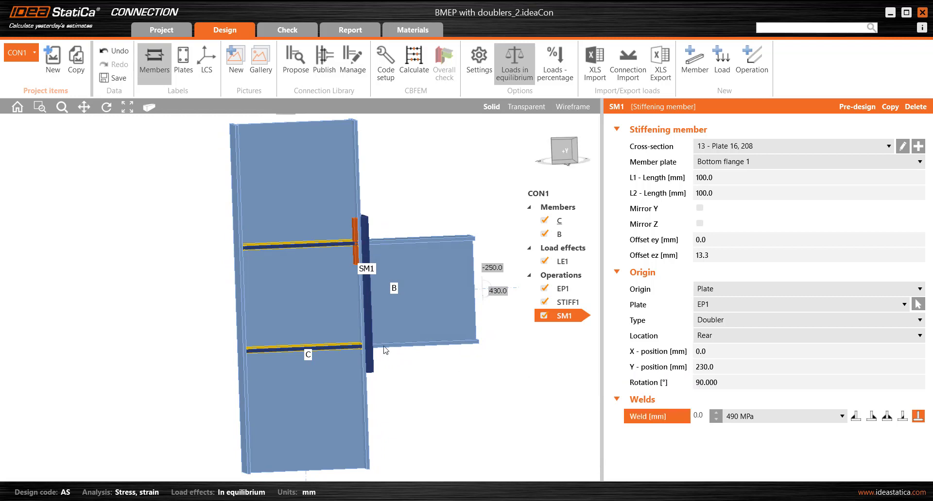
right_drag(354, 251, 393, 269)
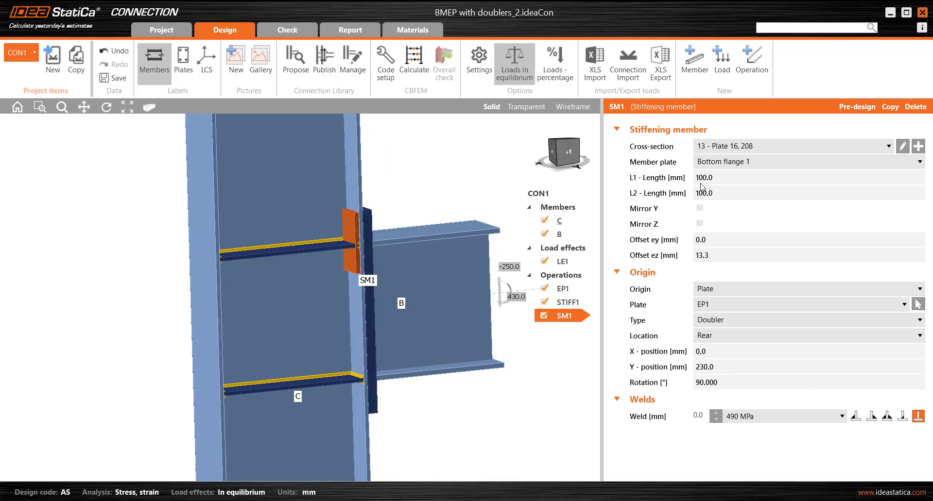
Set the SM1 doubler's lengths to L1 126 mm and L2 110 mm, and inspect the plate on the column flange
click(696, 178)
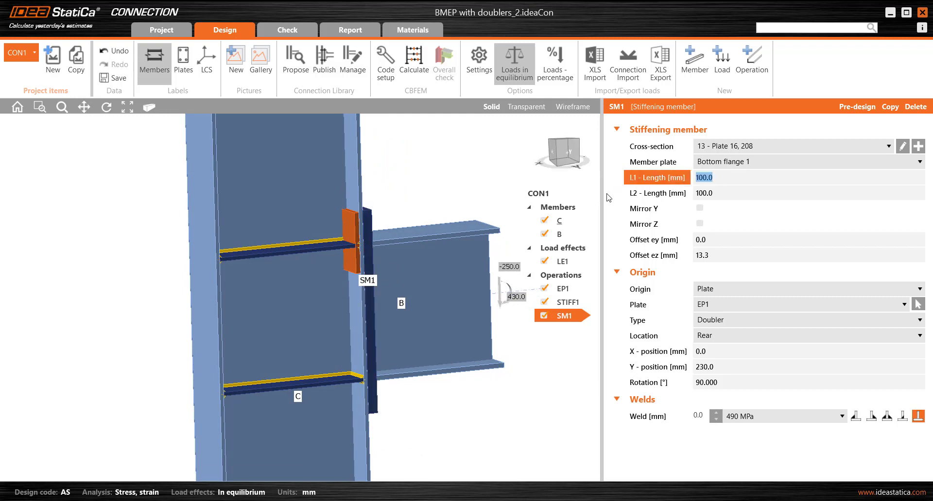
text(126)
key(Tab)
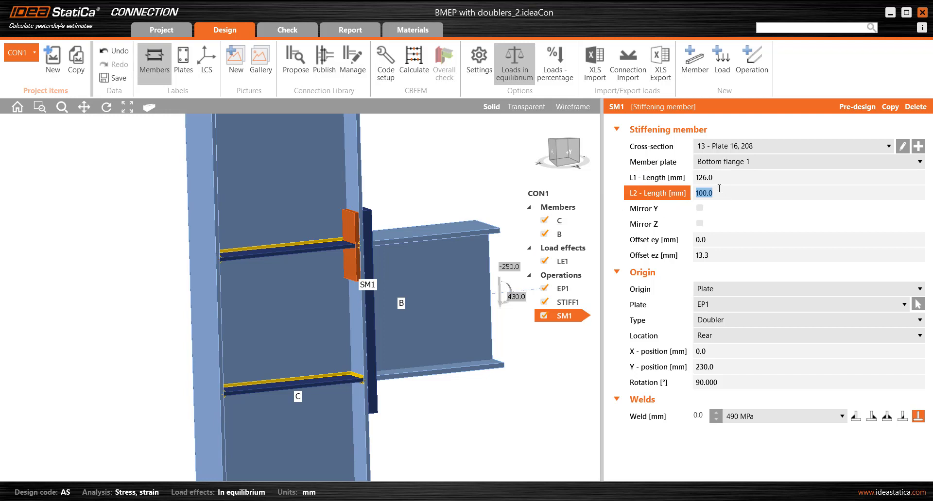
text(110)
key(Tab)
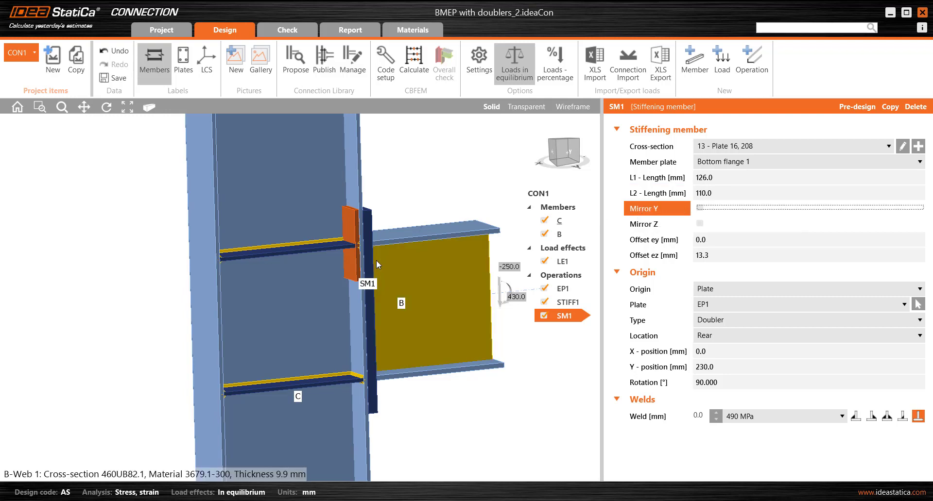
middle_drag(372, 271, 376, 241)
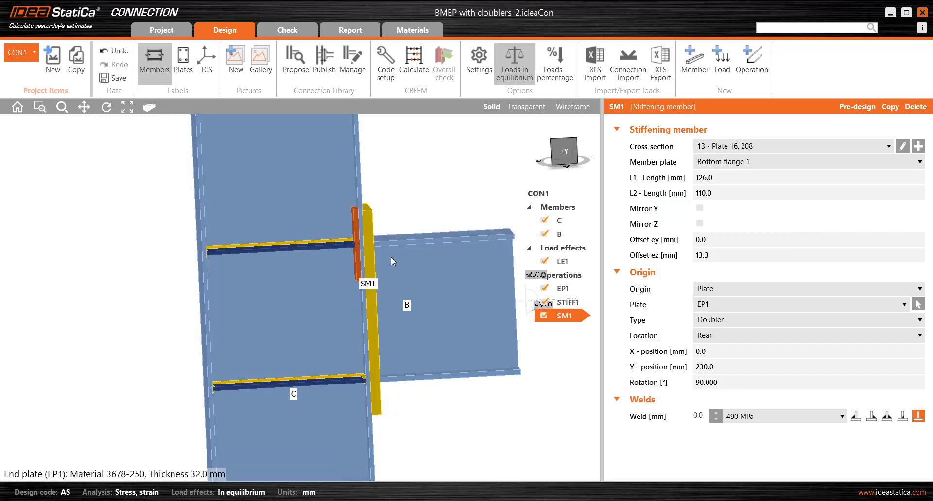
middle_drag(361, 270, 463, 268)
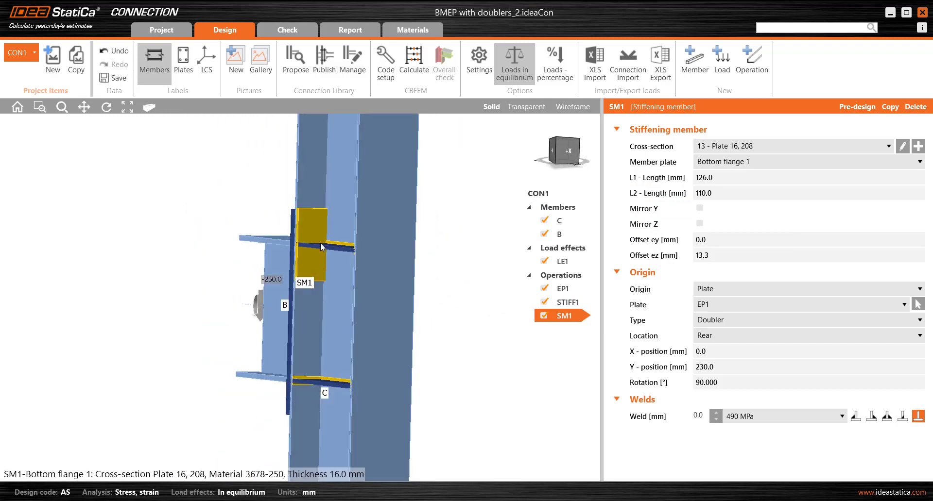
Add a cut-of-member operation and assign the SM1 doubler as the member being cut
scroll(321, 246, up, 3)
middle_drag(374, 292, 313, 287)
middle_drag(512, 303, 331, 256)
middle_drag(358, 214, 350, 286)
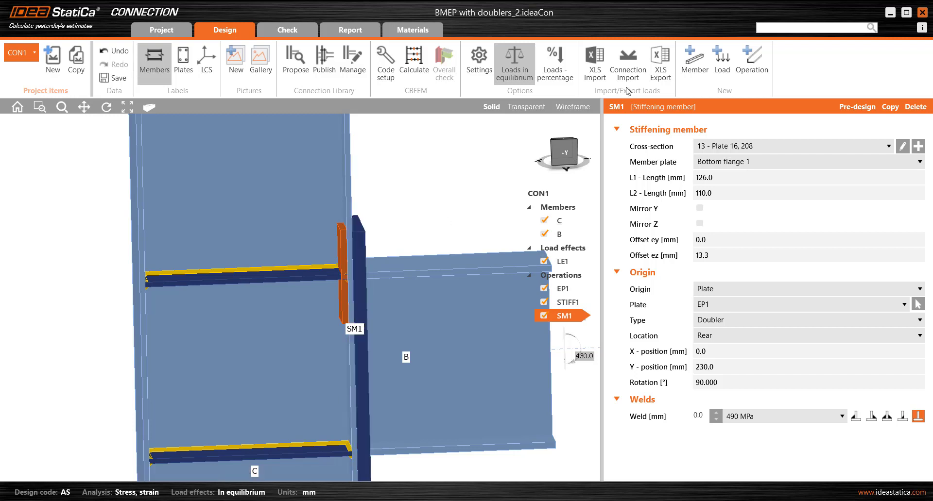
click(761, 72)
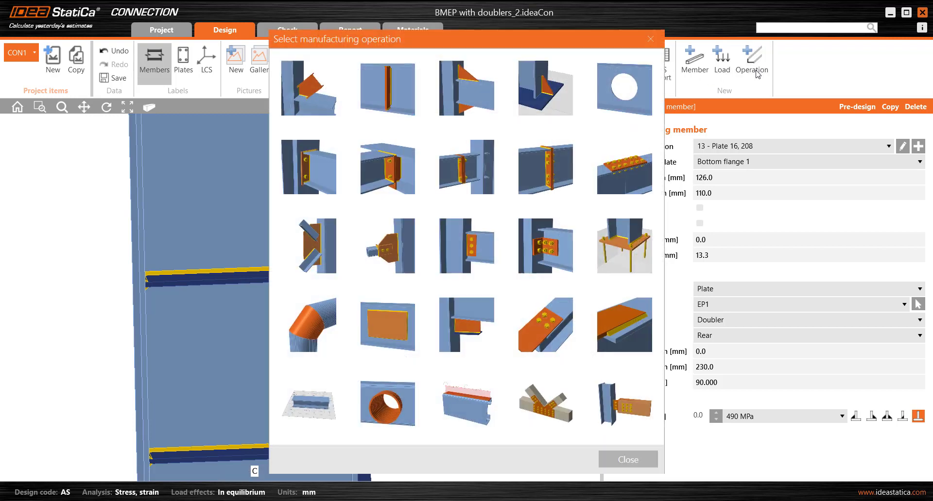
click(312, 99)
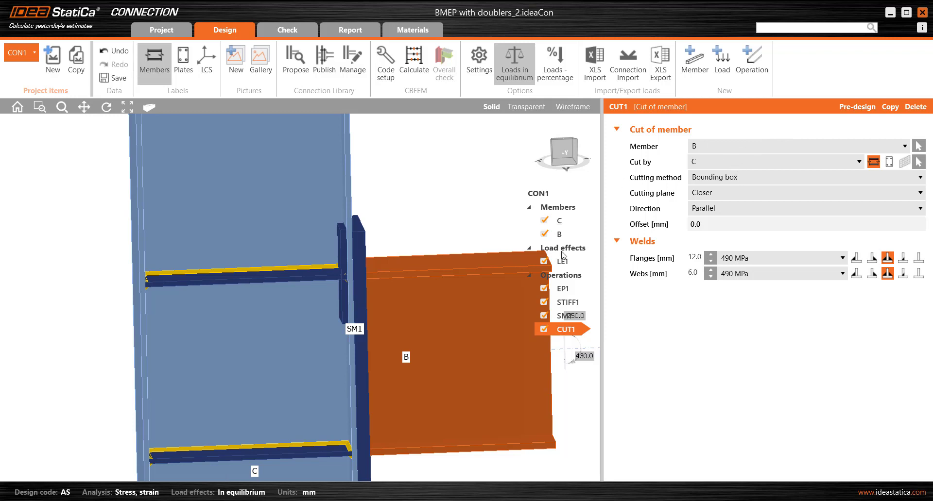
click(918, 146)
click(344, 300)
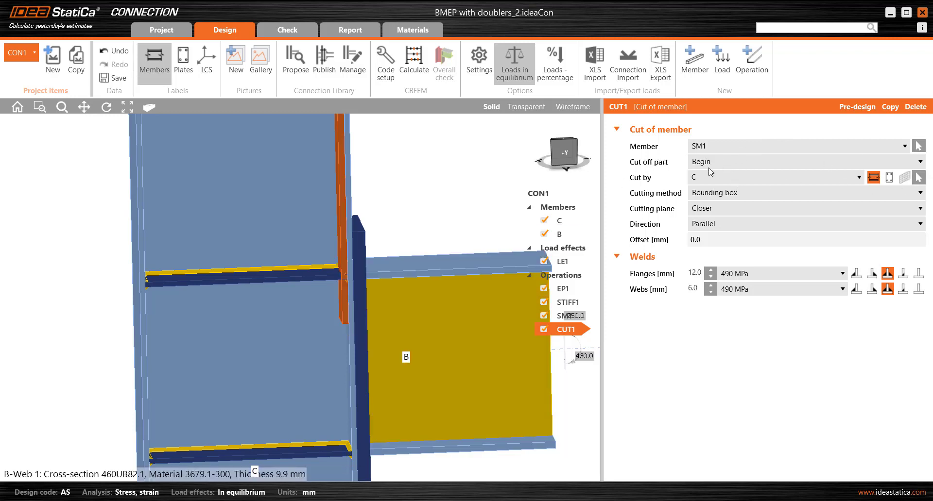
Cut the SM1 doubler by column web plate C | Web 1 using the Surface cutting method
click(860, 177)
click(804, 222)
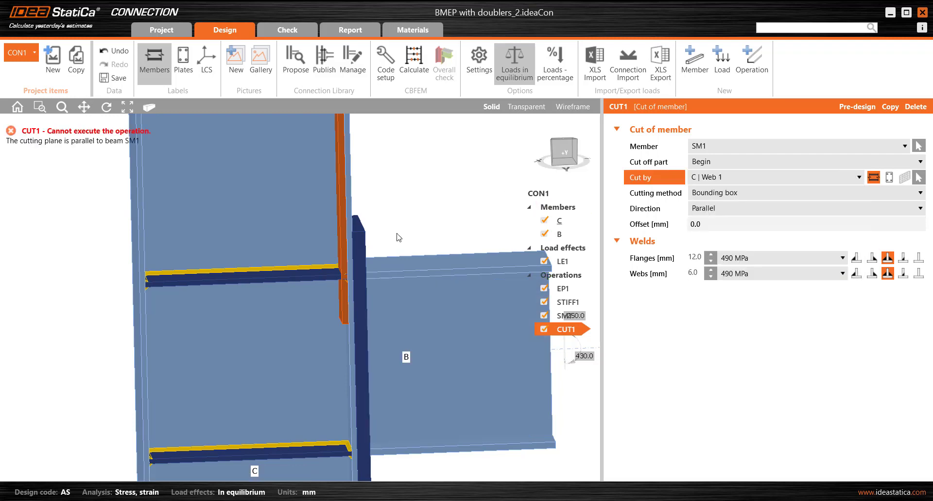
right_drag(331, 283, 369, 369)
click(728, 193)
click(723, 217)
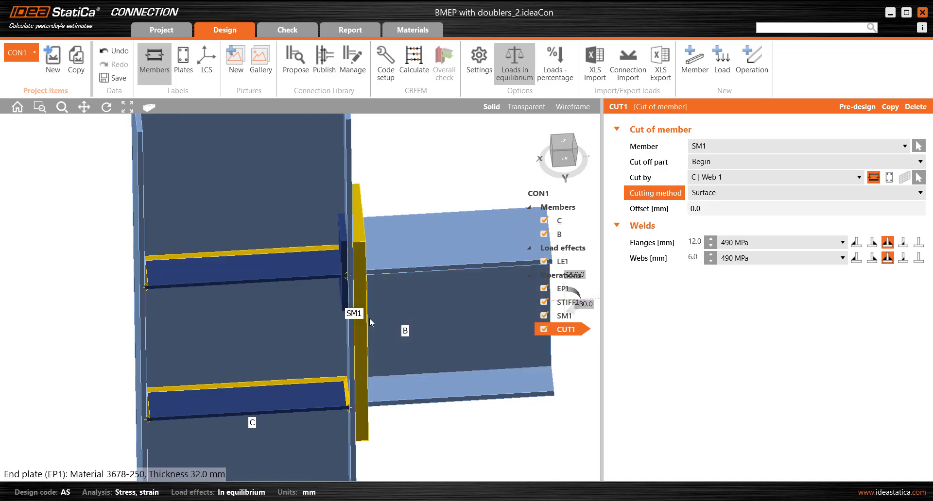
Set the SM1 cut's web weld to butt and its flange weld to a single-sided fillet on the stiffener side
right_drag(372, 322, 348, 283)
scroll(351, 279, up, 5)
click(918, 258)
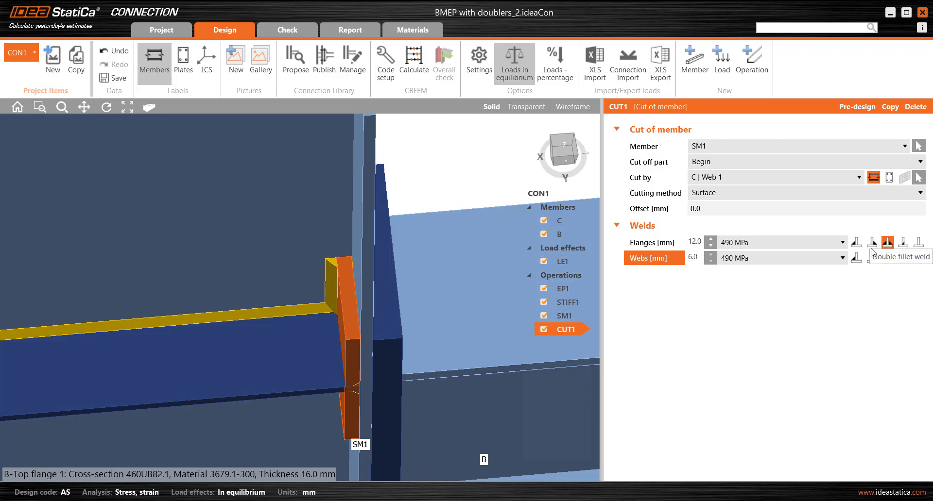
click(872, 244)
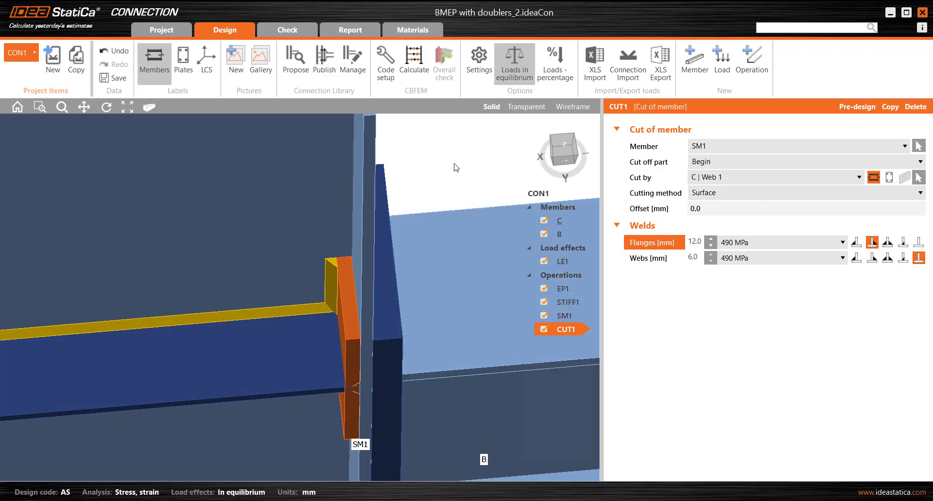
Try the SM1 cut's flange fillet weld on the opposite side and check where it lies against the column flange
click(856, 243)
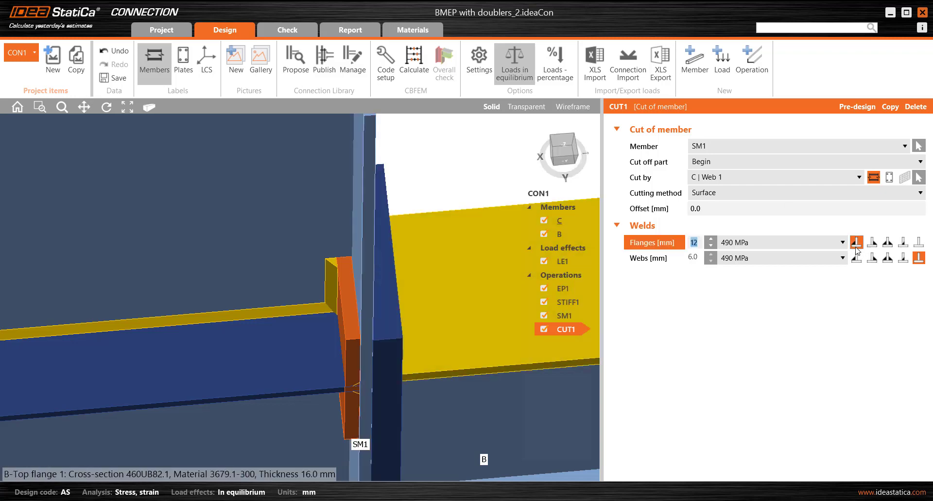
right_drag(415, 200, 373, 282)
scroll(359, 291, up, 5)
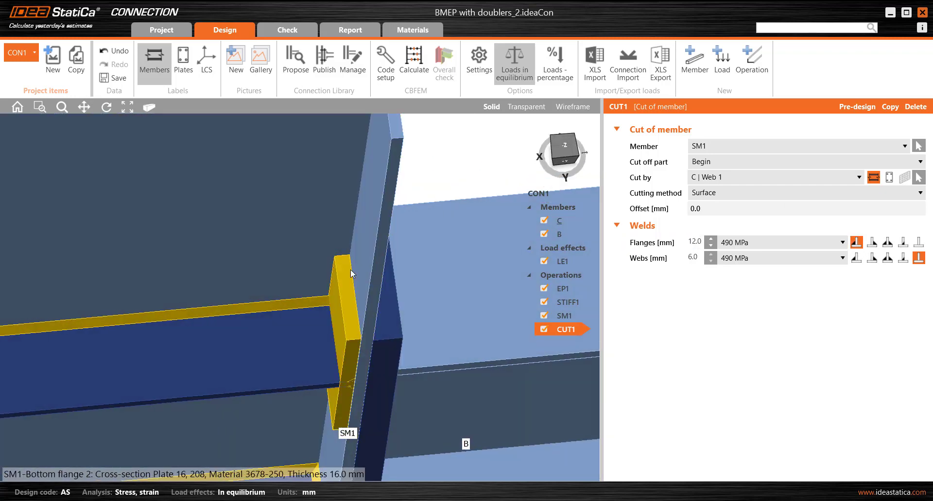
scroll(348, 297, down, 4)
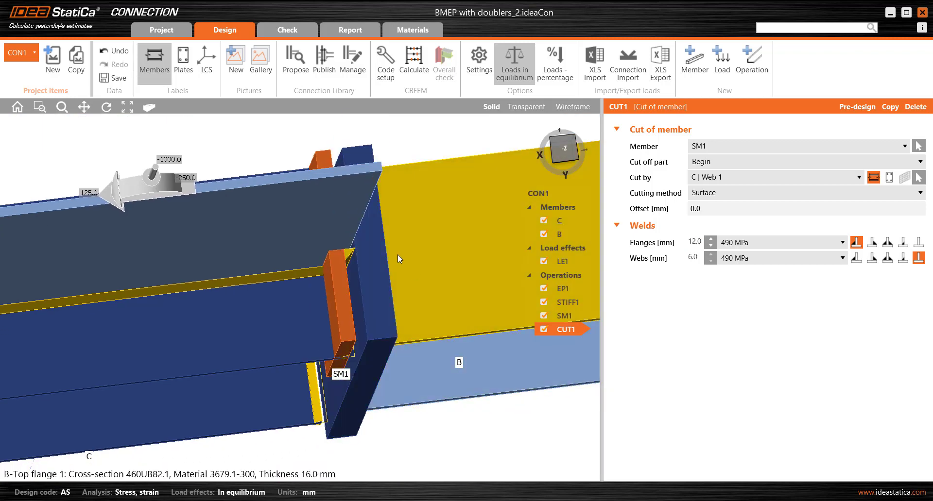
mouse_move(358, 266)
right_down()
mouse_move(355, 288)
mouse_move(355, 257)
right_up()
scroll(353, 274, up, 3)
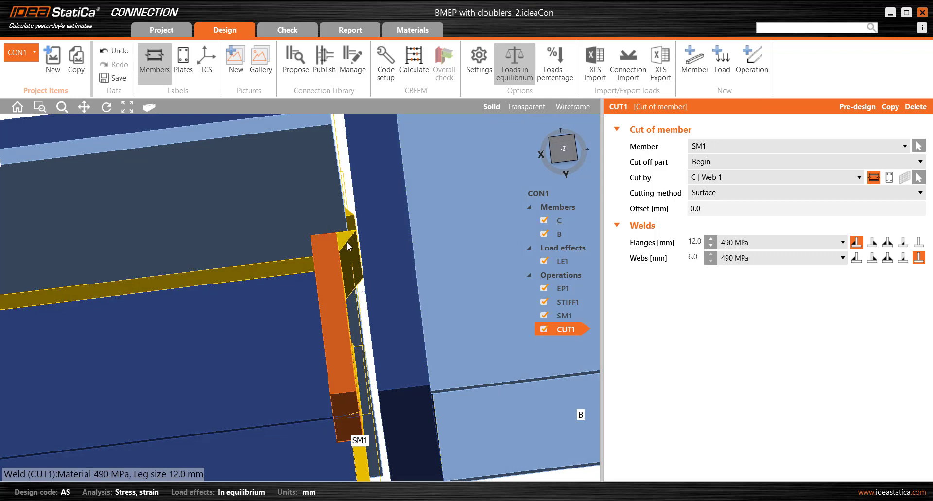
Put the SM1 cut's flange fillet weld on the side away from the column flange, with an 8 mm leg size
click(872, 244)
right_drag(344, 285, 339, 267)
right_drag(443, 276, 436, 265)
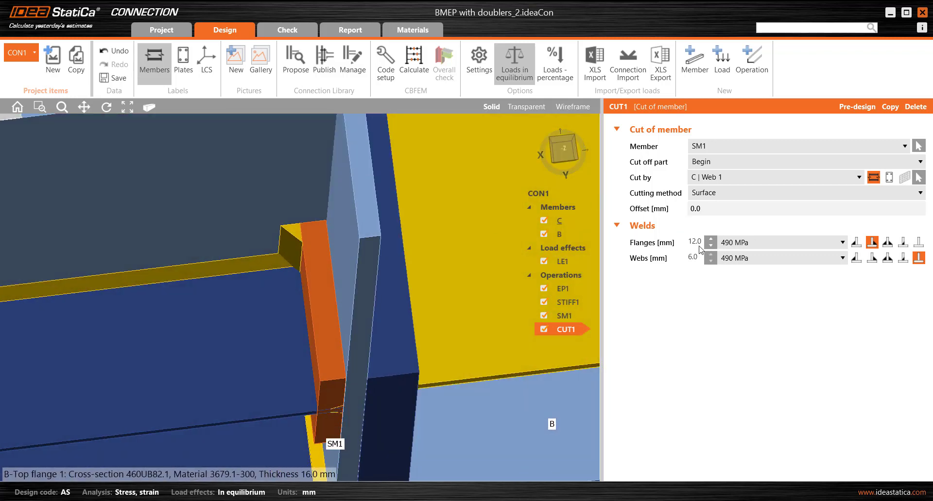
click(699, 242)
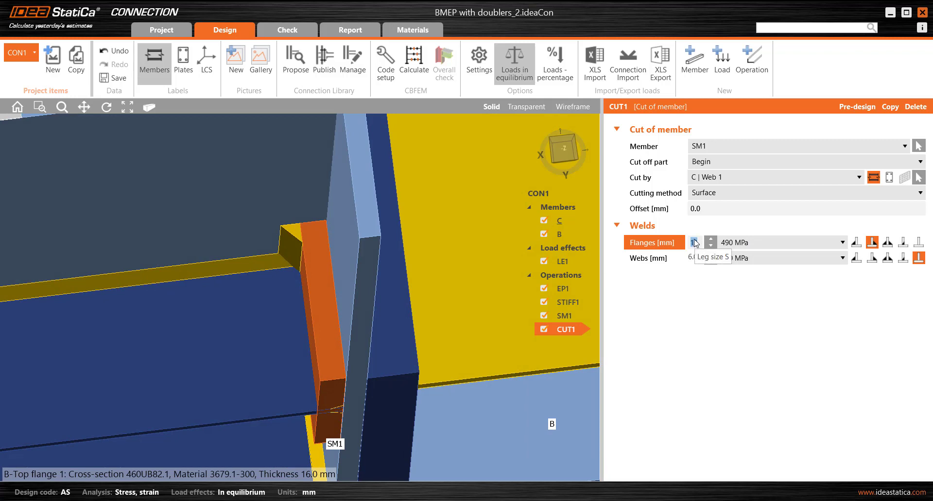
text(8)
key(Tab)
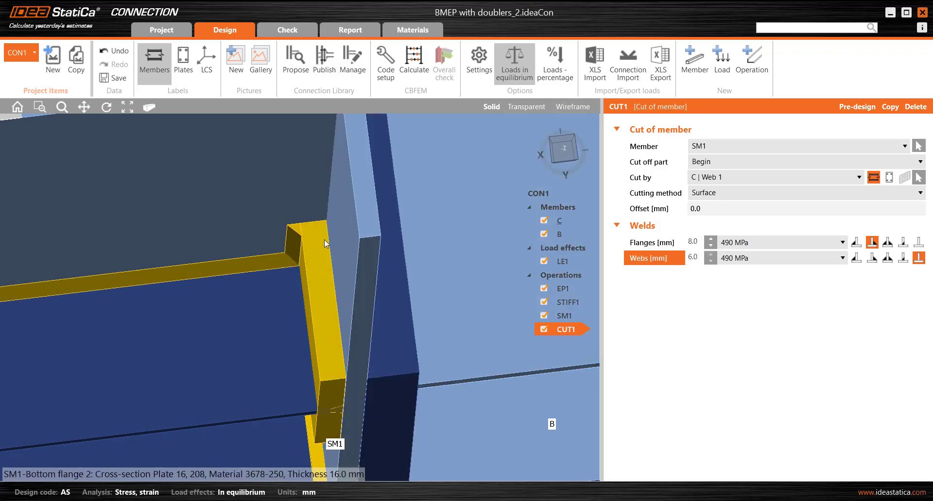
Try a different non-fillet weld type for the SM1 cut's flanges and check it in transparent display
click(903, 242)
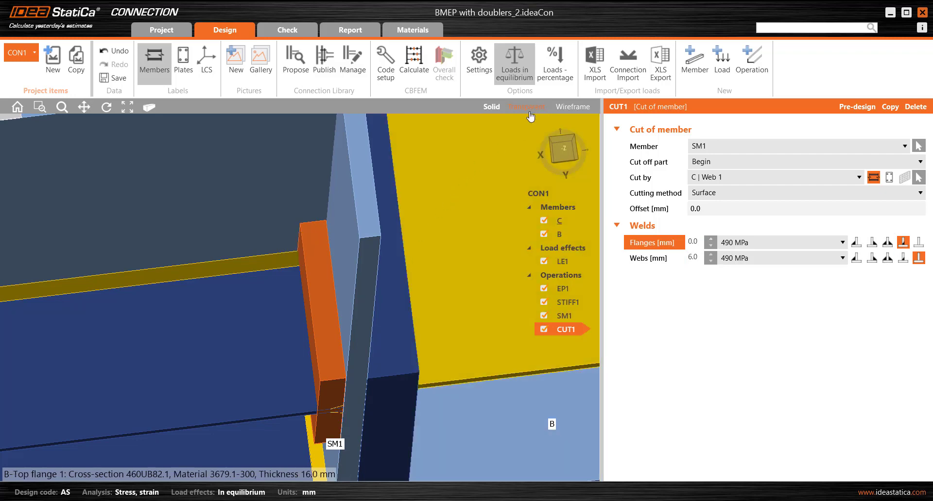
click(528, 107)
mouse_move(340, 241)
right_down()
mouse_move(351, 237)
mouse_move(342, 237)
right_up()
middle_drag(368, 257, 408, 276)
scroll(384, 240, up, 2)
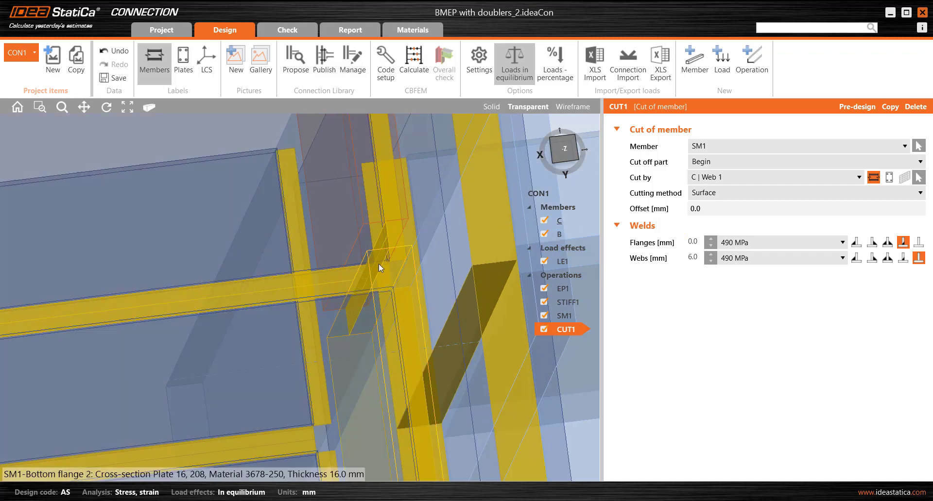
right_drag(375, 276, 389, 263)
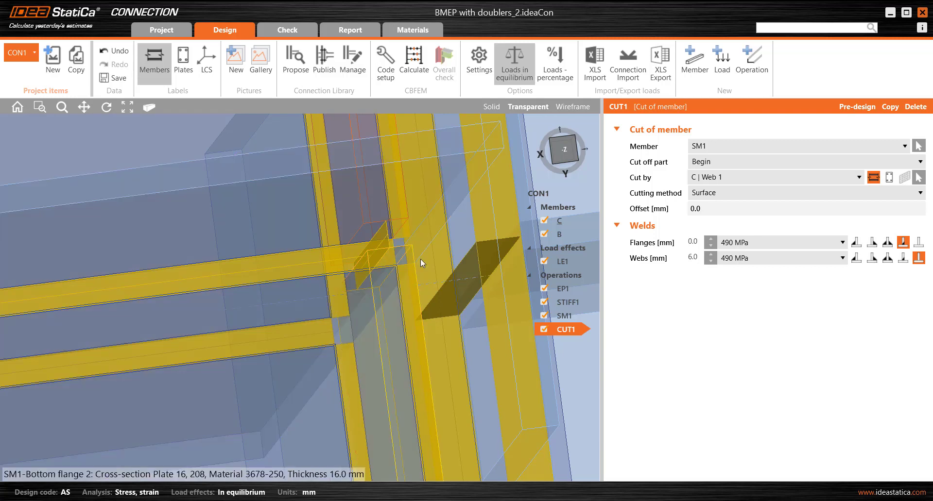
click(491, 106)
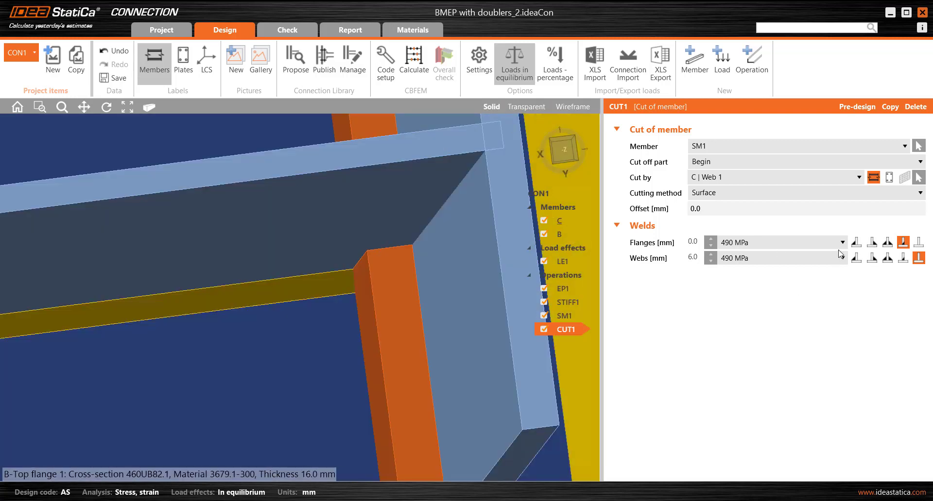
Return the SM1 cut's flange weld to the fillet on the side away from the column flange, sized 8 mm
click(856, 242)
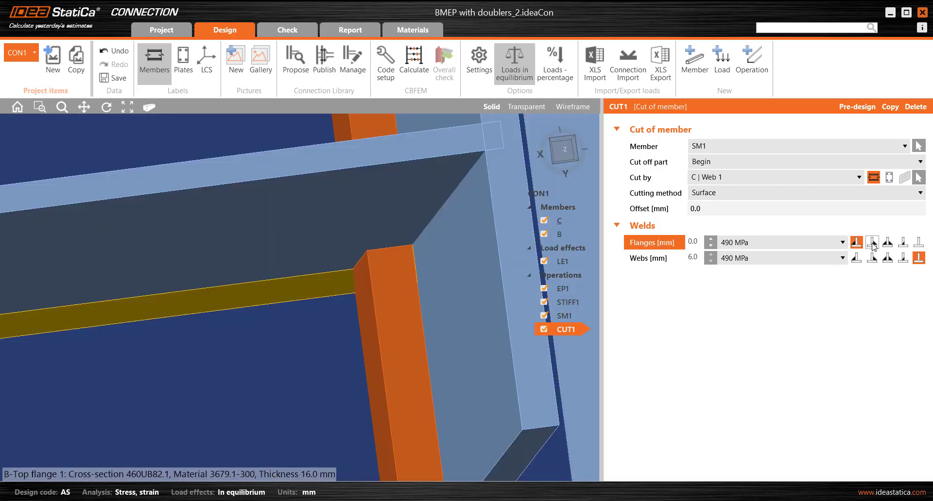
click(872, 243)
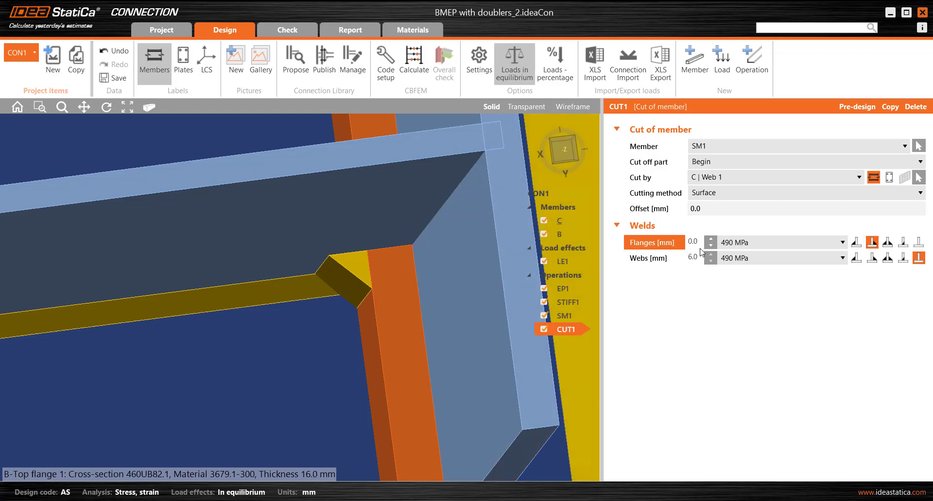
text(8)
key(Tab)
scroll(372, 269, down, 3)
scroll(372, 269, up, 5)
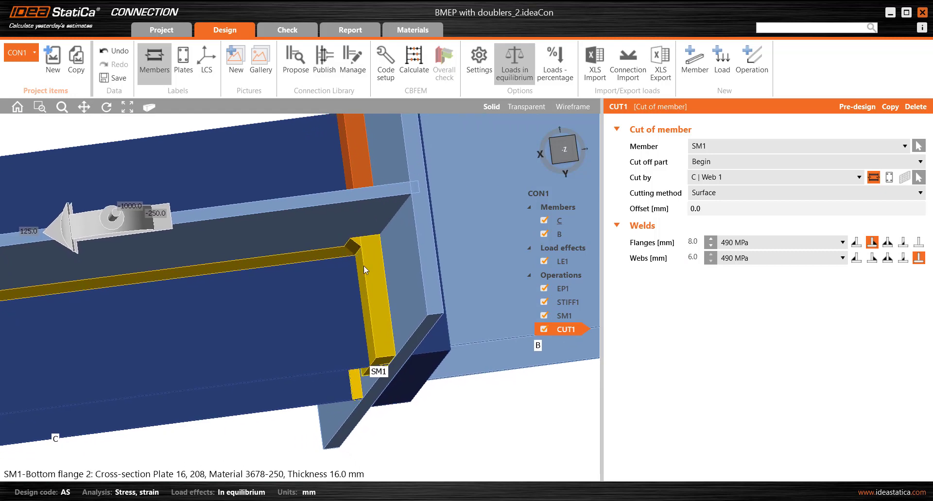
Inspect the SM1 doubler halves and their fillet welds to the column web from several angles
middle_drag(368, 296, 367, 242)
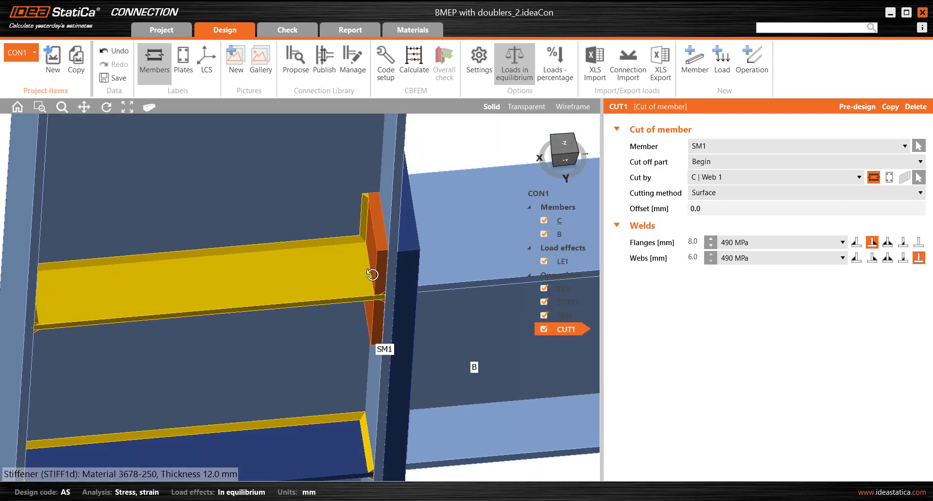
shift+middle_drag(373, 272, 375, 231)
shift+middle_drag(376, 319, 201, 254)
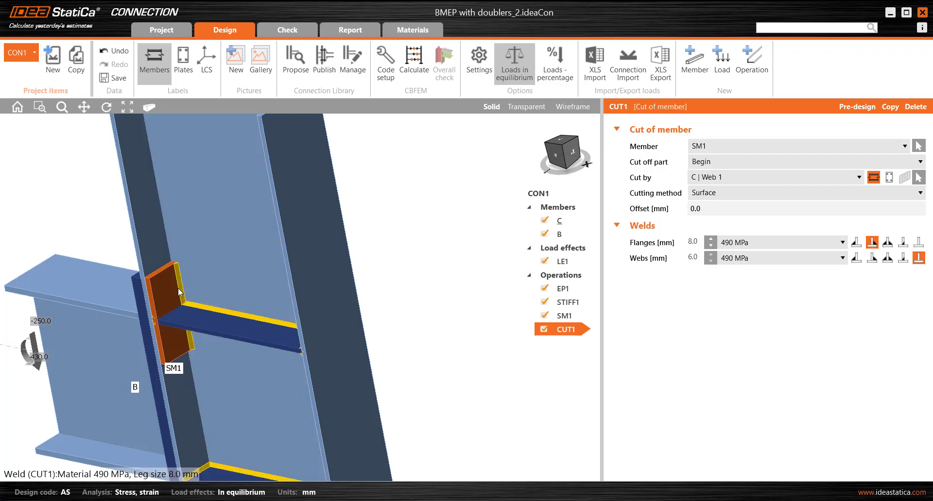
right_drag(309, 287, 316, 261)
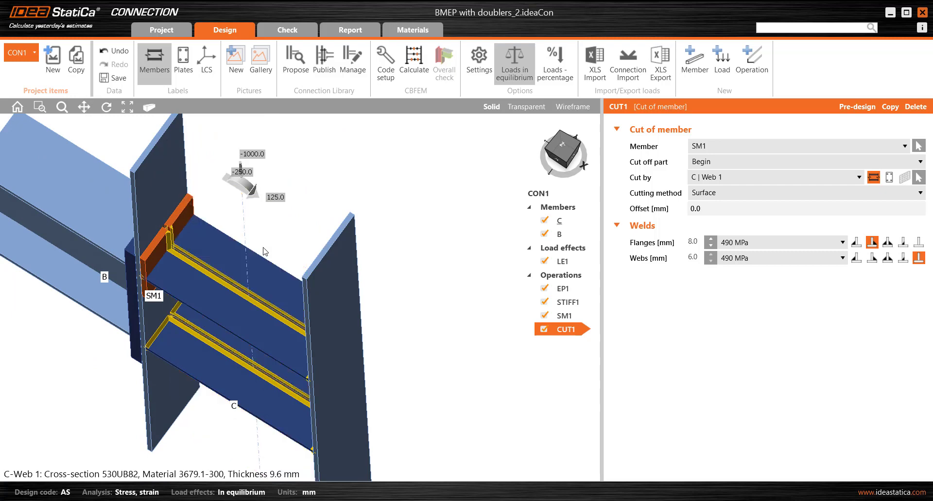
scroll(167, 241, up, 6)
right_drag(316, 277, 318, 311)
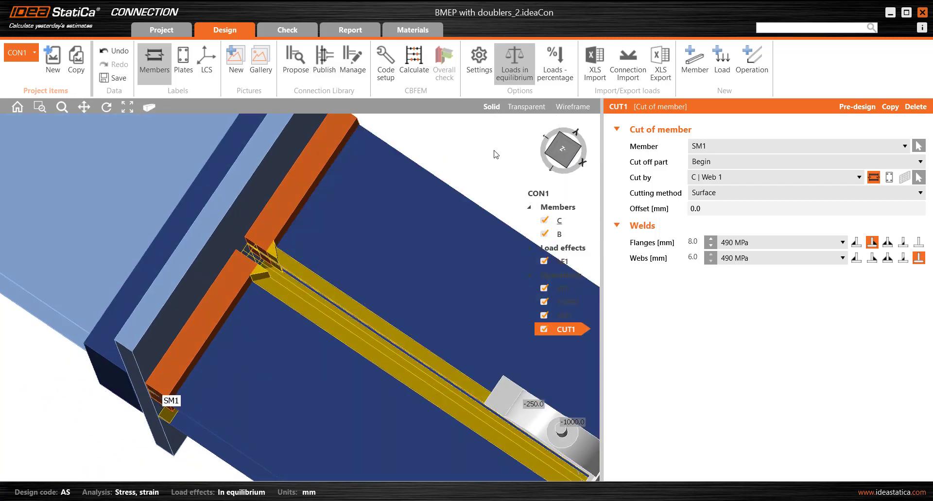
Examine the doubler's fit against the column web and flange along the column axis and in transparent display
click(560, 149)
scroll(281, 275, up, 3)
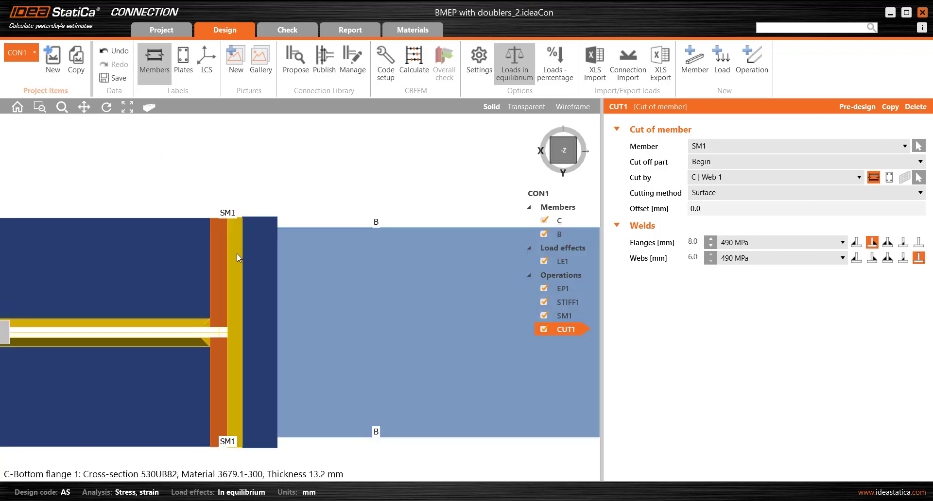
scroll(212, 333, up, 5)
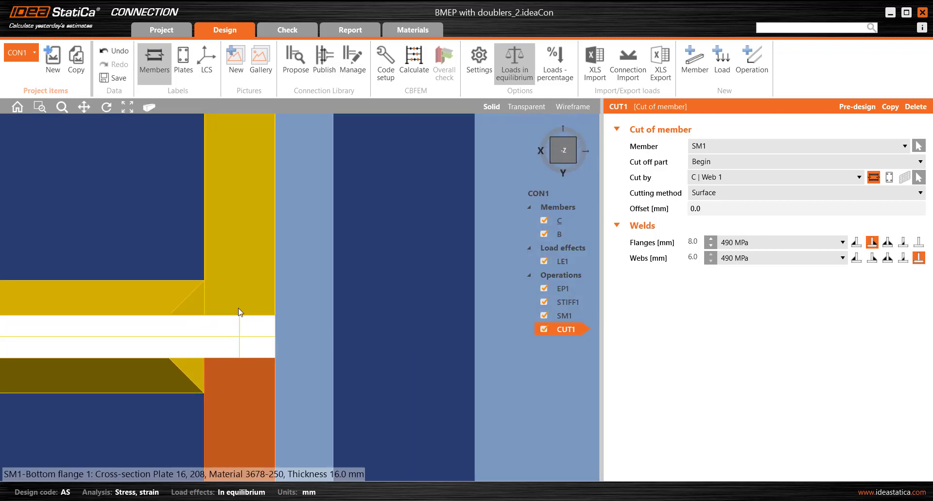
right_drag(227, 365, 235, 361)
scroll(236, 361, down, 3)
middle_drag(257, 370, 310, 318)
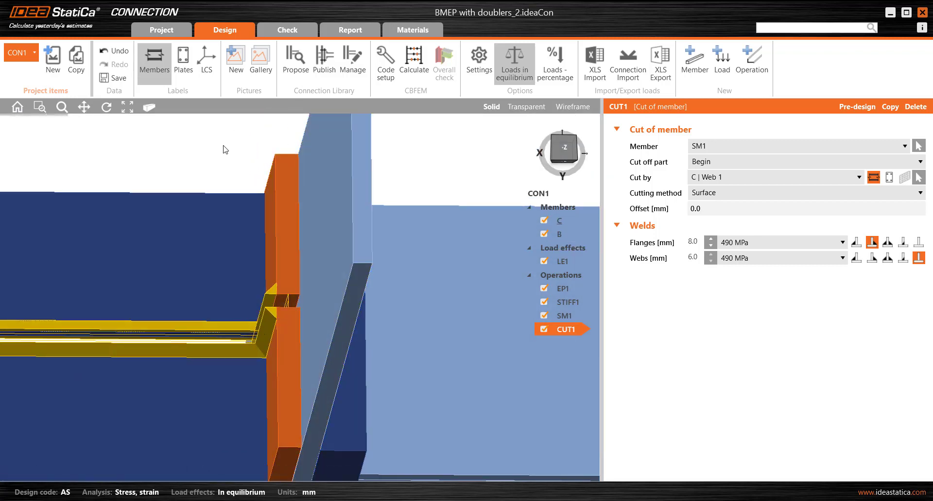
click(520, 108)
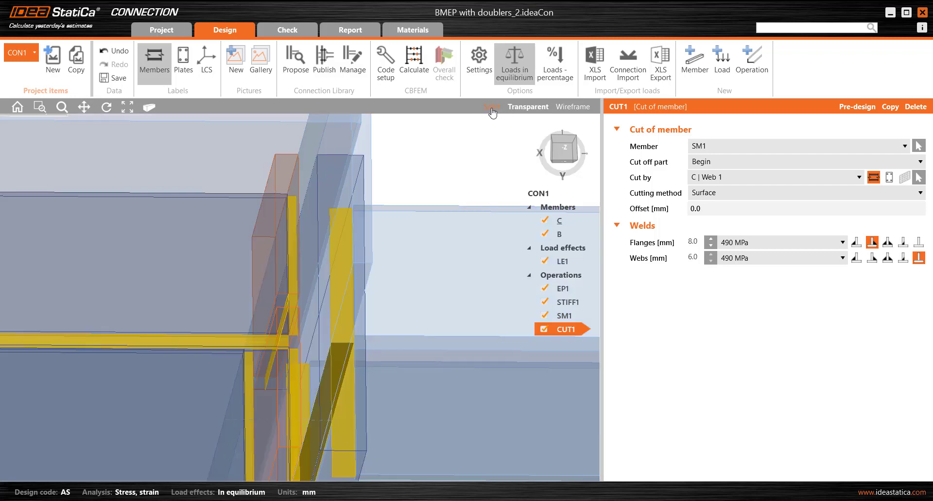
click(492, 108)
scroll(367, 315, down, 3)
right_drag(368, 313, 393, 373)
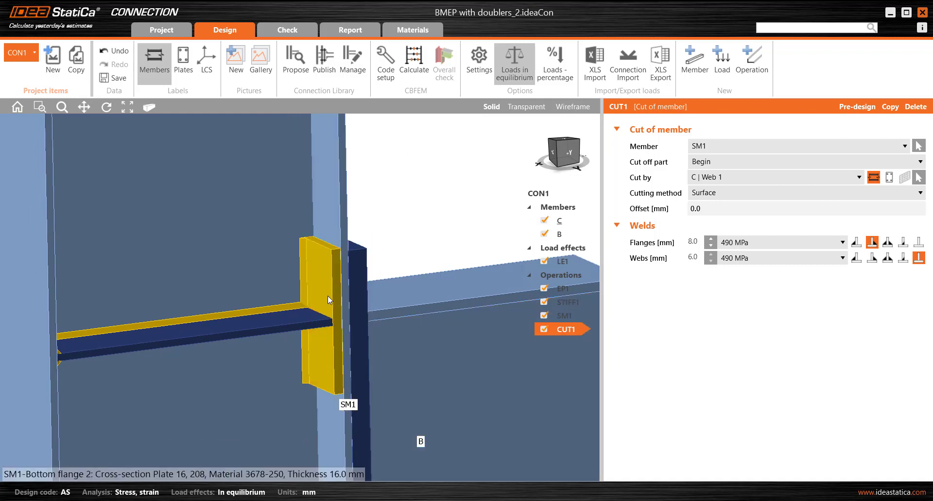
Add a Bolt/Anchor grid or Contact operation using bolts and set its items count to 3
middle_drag(318, 288, 362, 302)
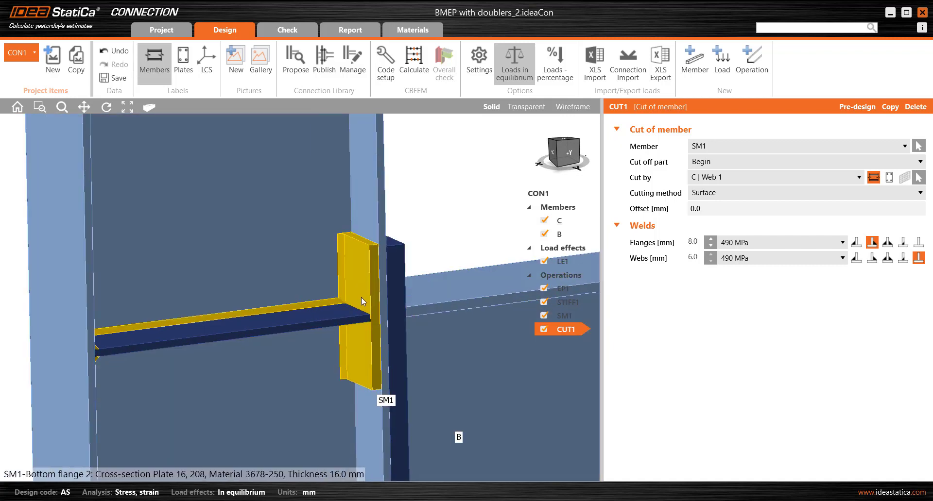
click(751, 58)
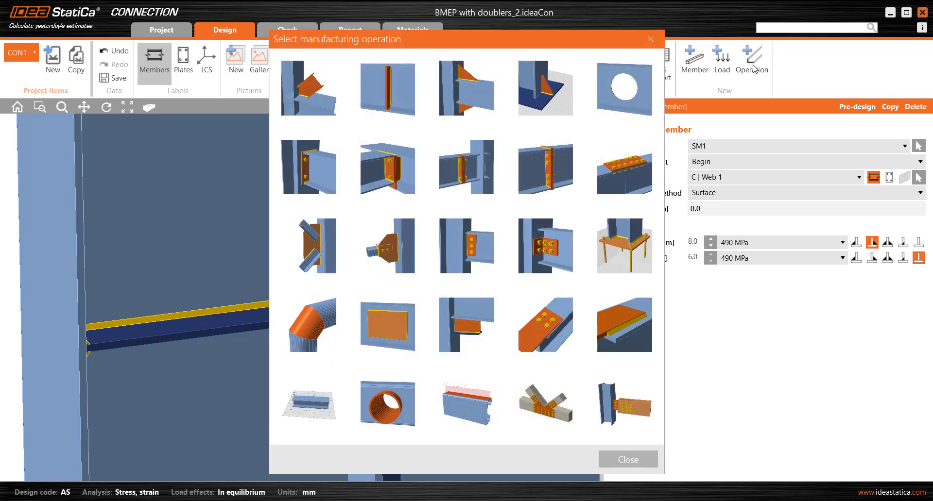
click(548, 329)
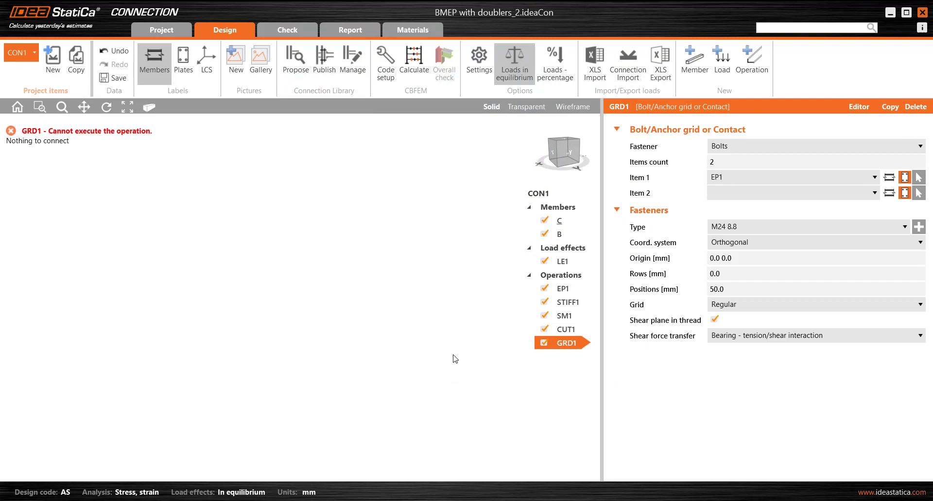
scroll(450, 350, up, 4)
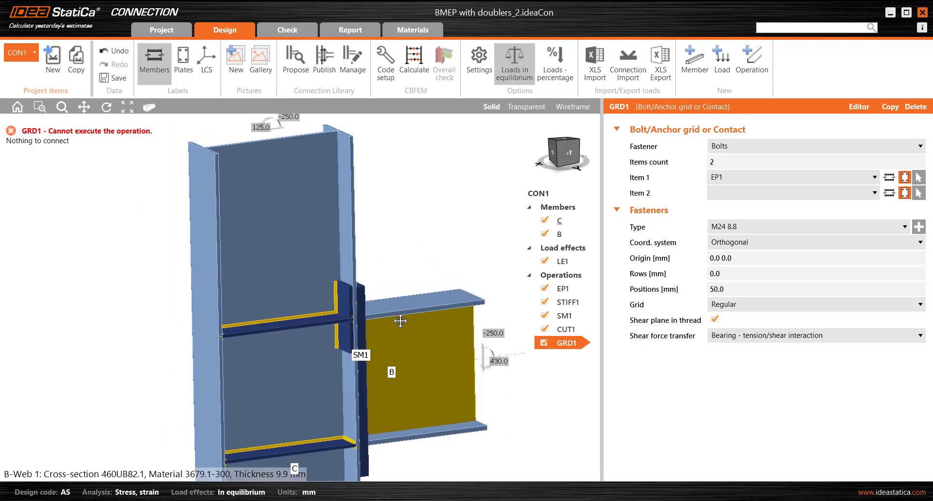
middle_drag(402, 319, 382, 320)
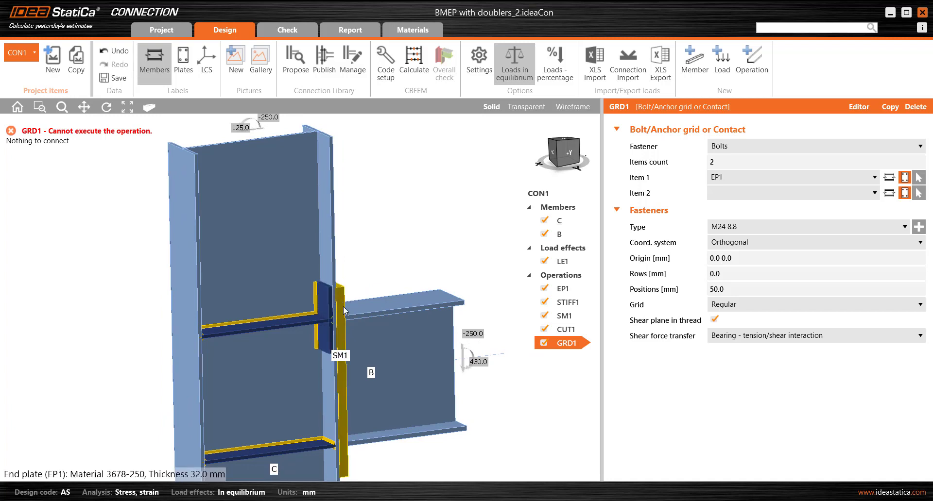
click(707, 165)
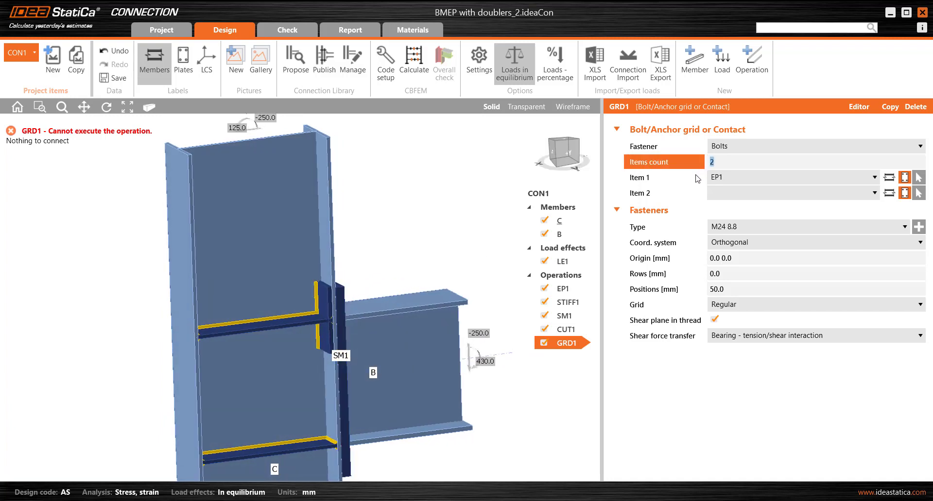
text(3)
key(Tab)
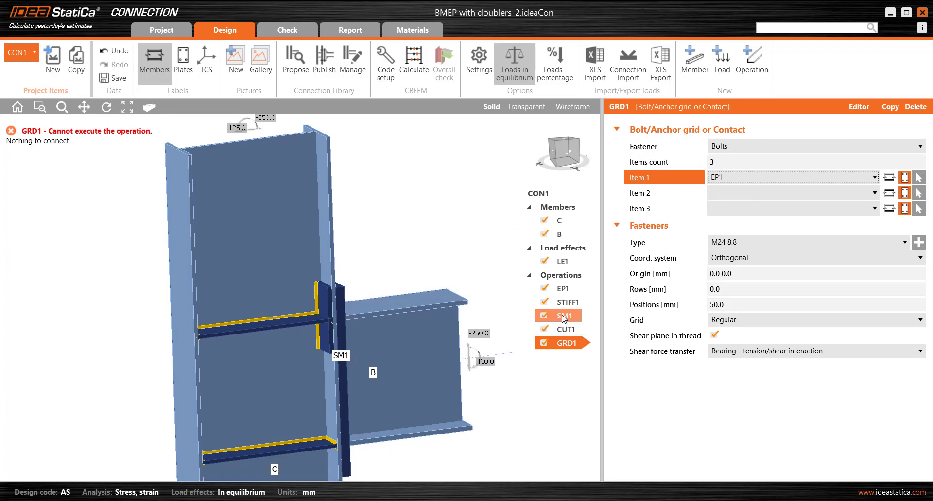
Assign SM1 | Bottom flange 2 as the bolt grid's first connected item and switch to transparent display
middle_drag(329, 305, 325, 283)
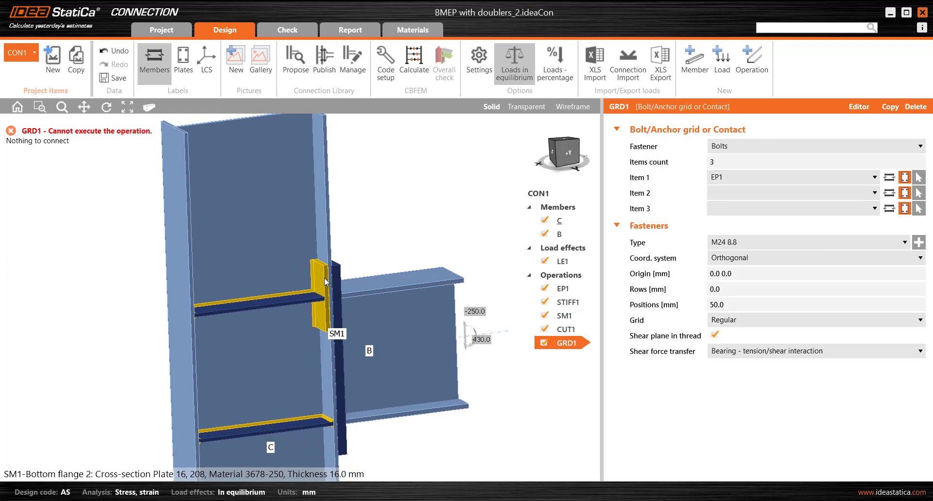
click(736, 178)
click(825, 190)
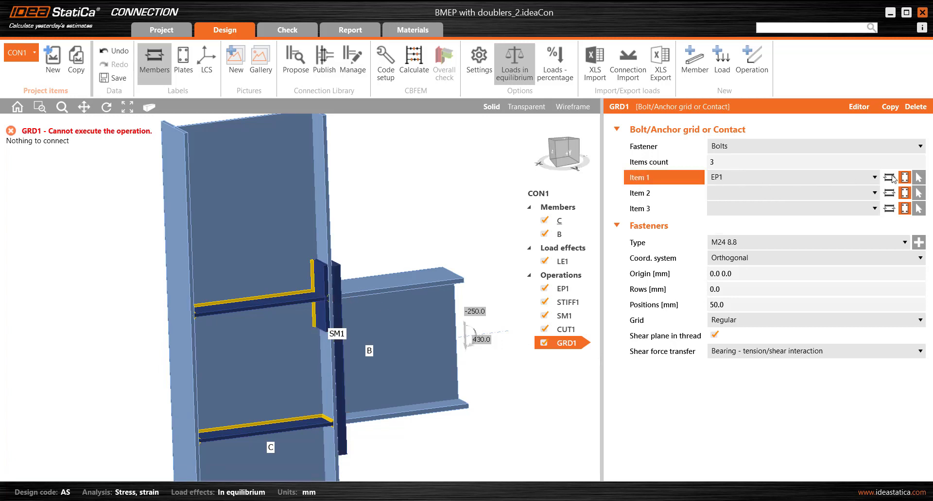
click(890, 178)
click(829, 178)
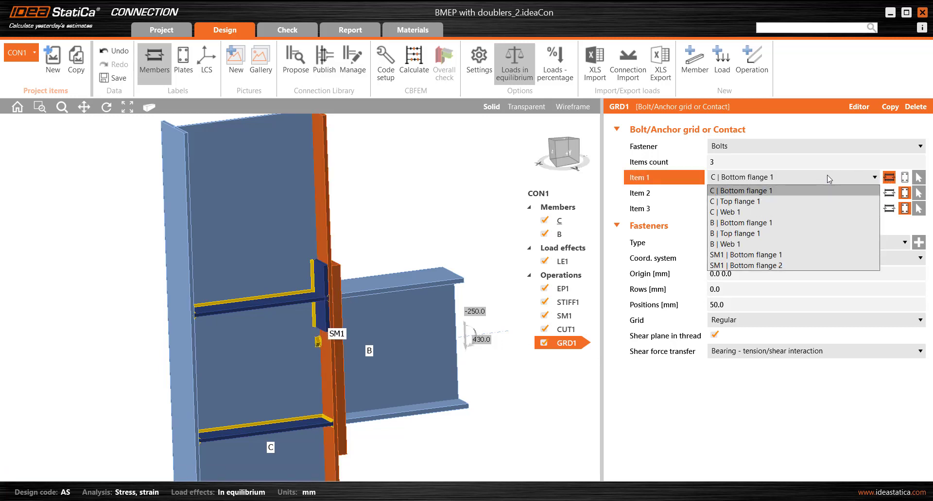
click(773, 265)
right_drag(311, 218, 487, 227)
click(526, 107)
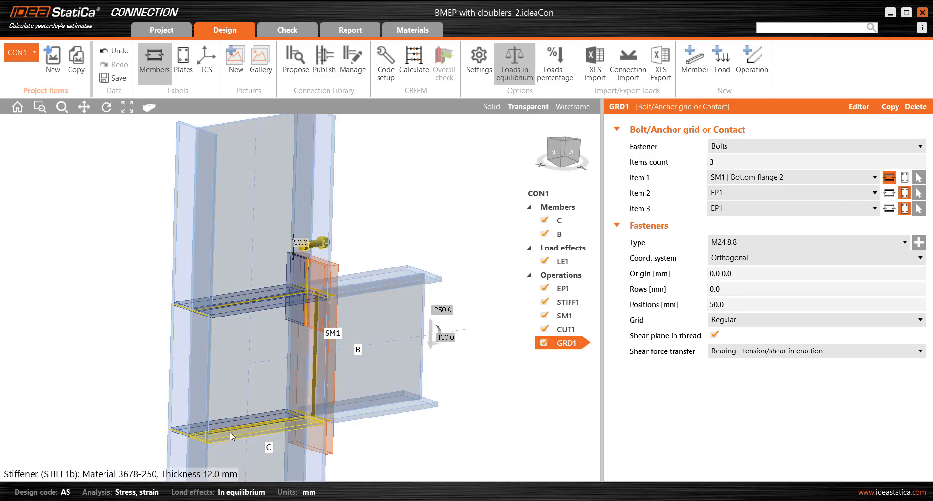
Set the bolt positions of GRD1 to -45 and -146 mm for two bolts along the doubler's height
right_drag(229, 432, 343, 295)
scroll(329, 315, up, 2)
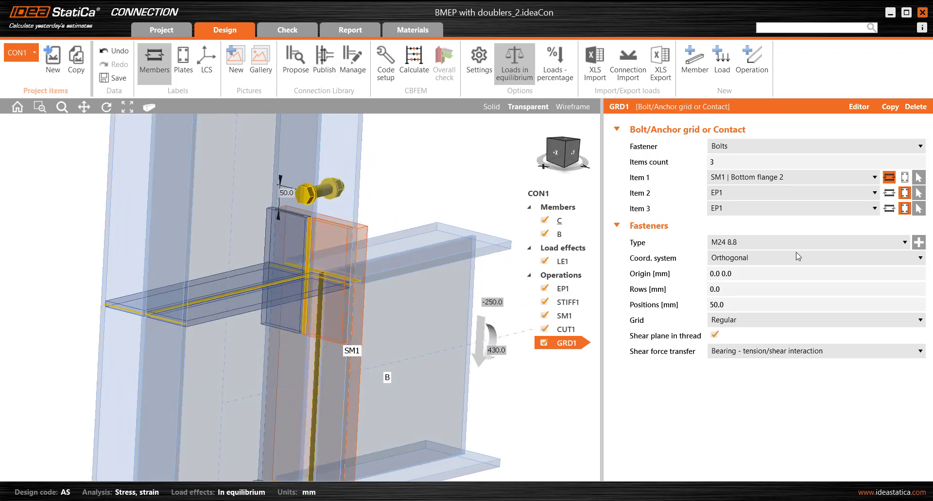
click(746, 305)
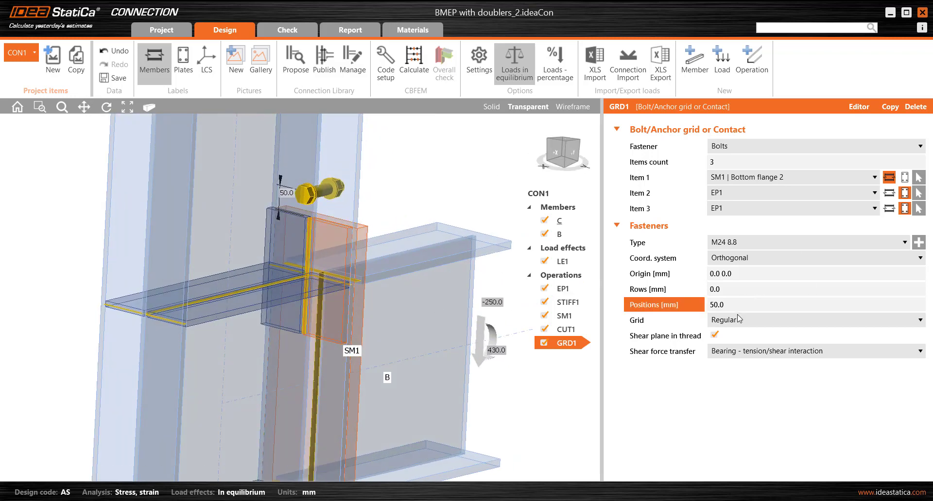
key(ctrl+a)
text(-4)
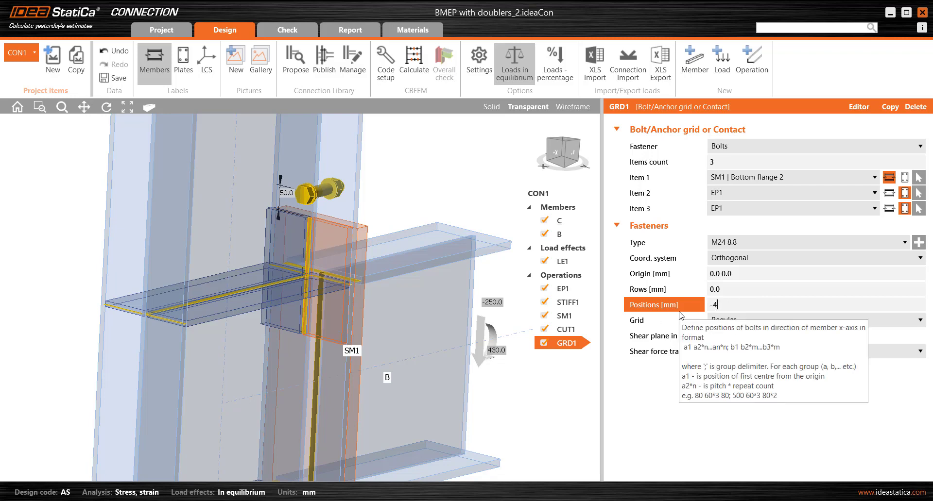
text(5)
key(Tab)
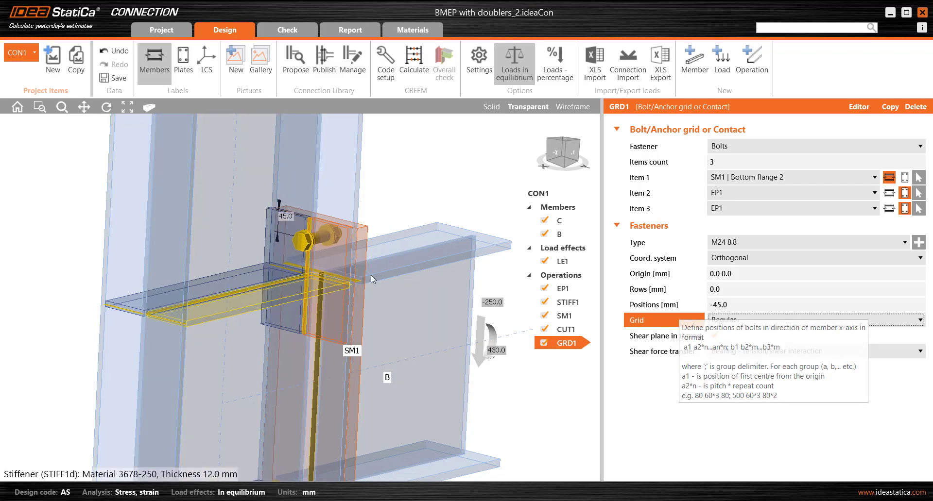
right_drag(332, 255, 355, 240)
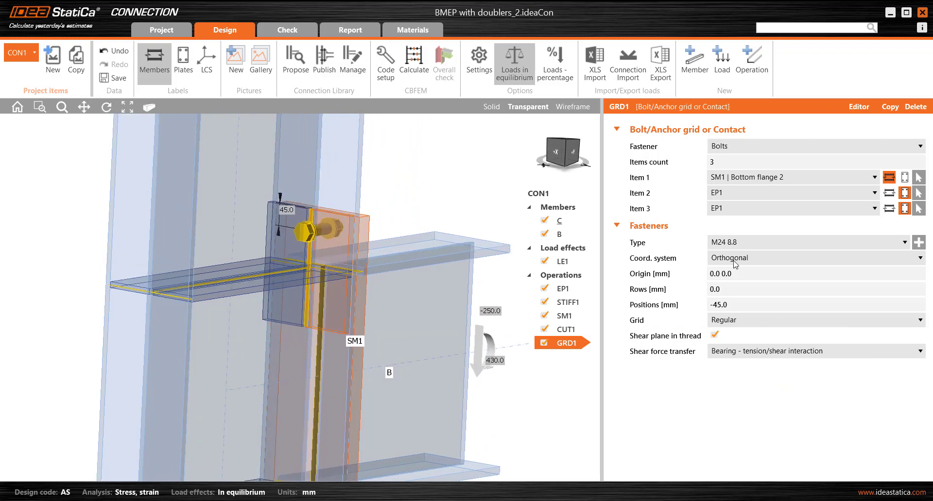
click(744, 304)
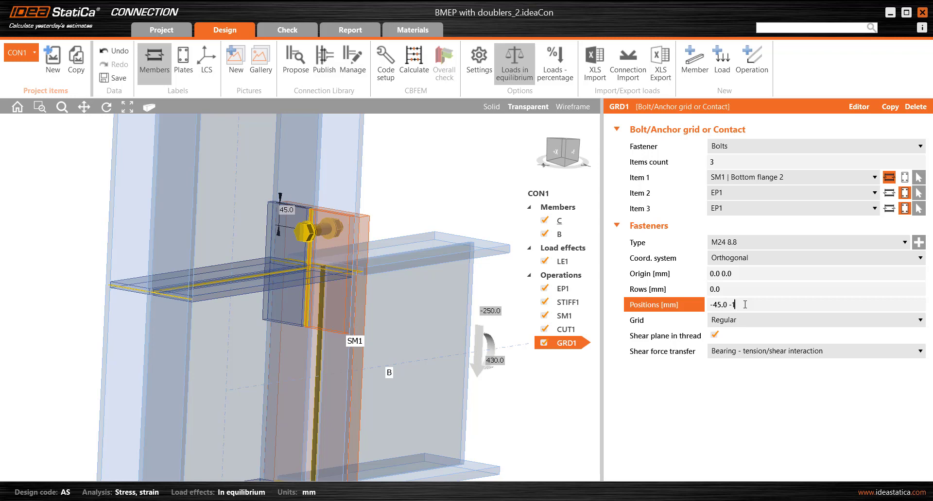
key(Tab)
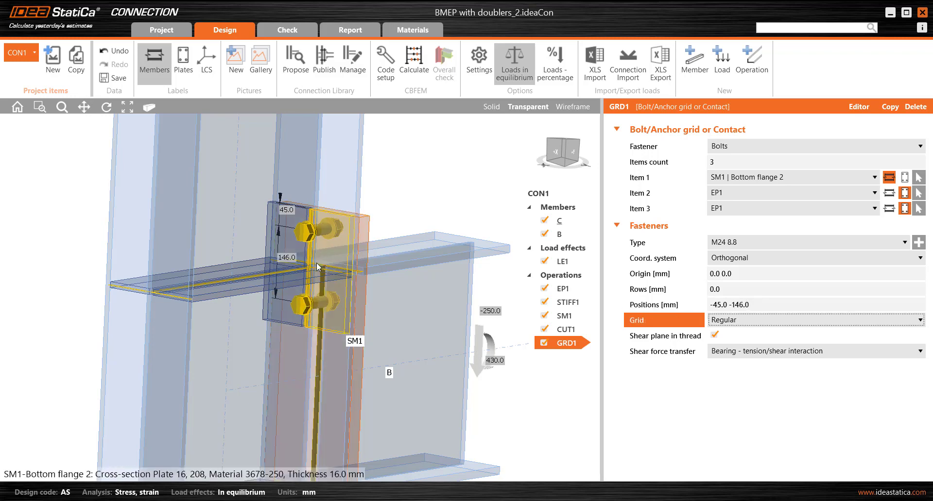
Offset the GRD1 bolt row from the column web by setting its rows value to -65 mm
right_drag(291, 270, 301, 270)
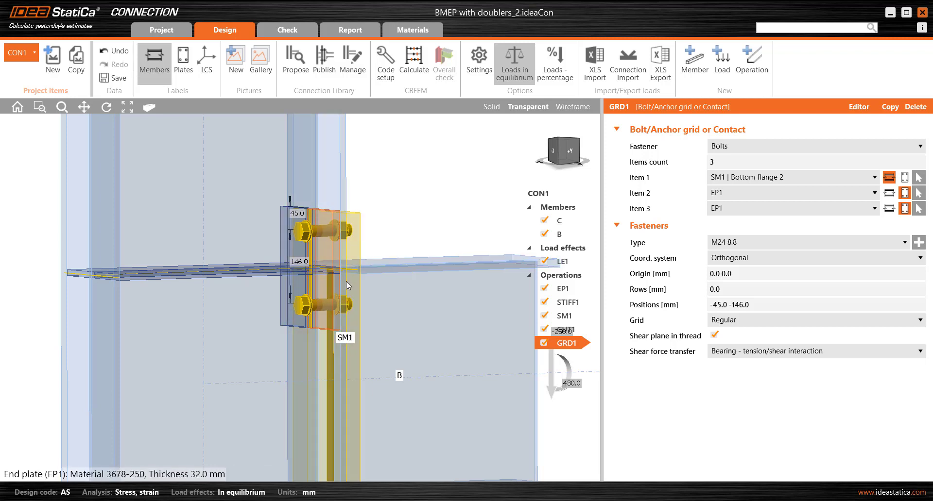
middle_drag(341, 294, 388, 288)
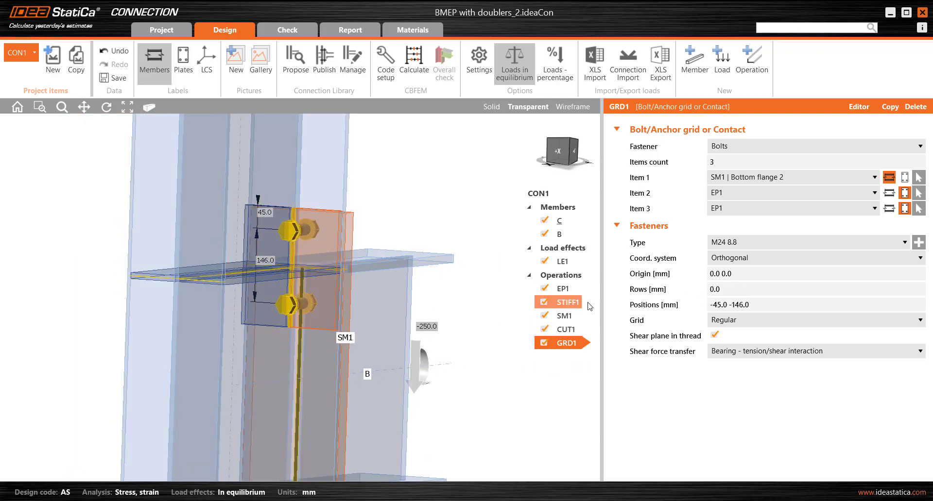
click(695, 290)
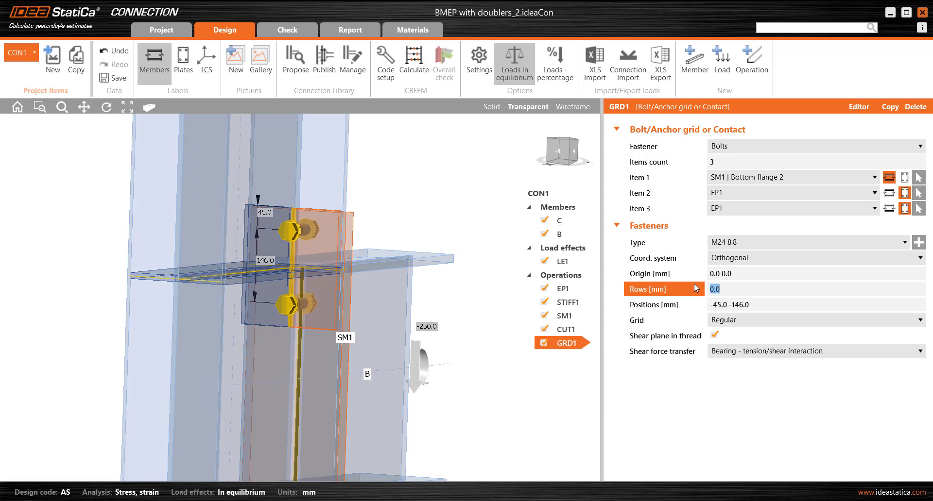
text(-65.0)
key(Tab)
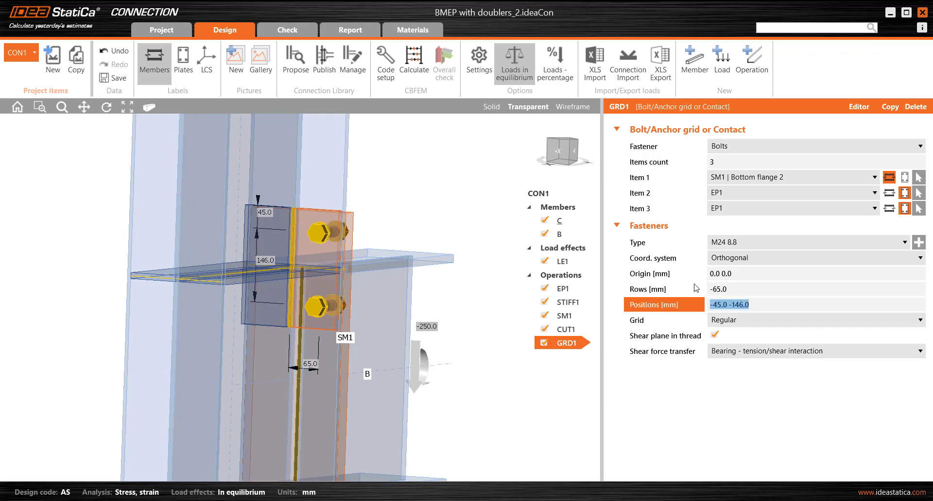
Return to solid display and assign the column's C | Bottom flange 1 as the second item of GRD1
middle_drag(352, 263, 464, 161)
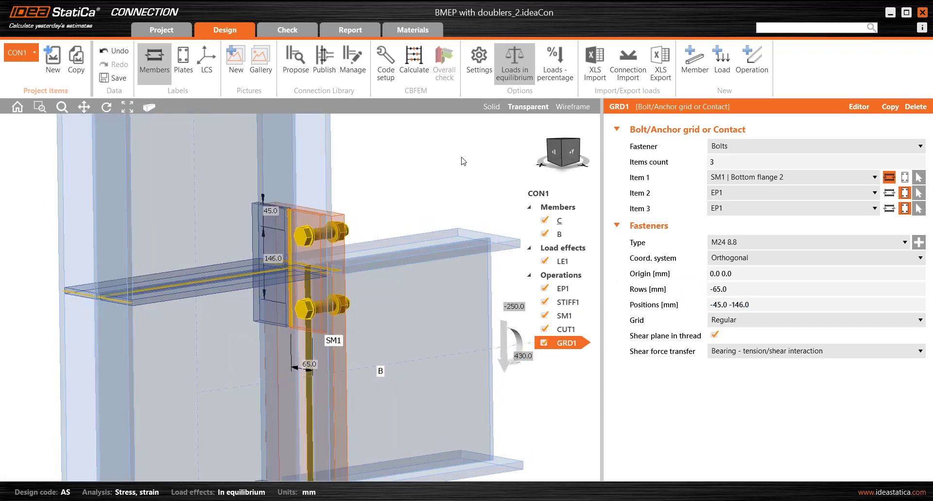
click(491, 106)
middle_drag(371, 297, 344, 188)
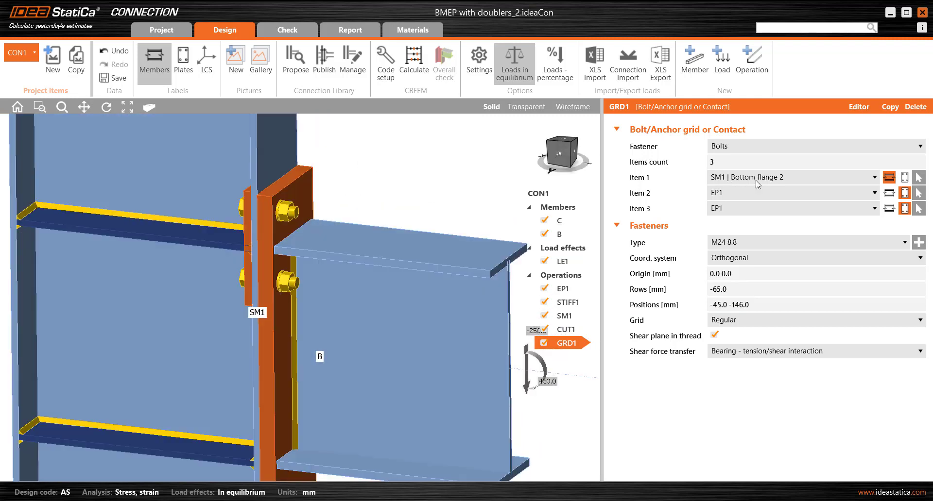
click(889, 194)
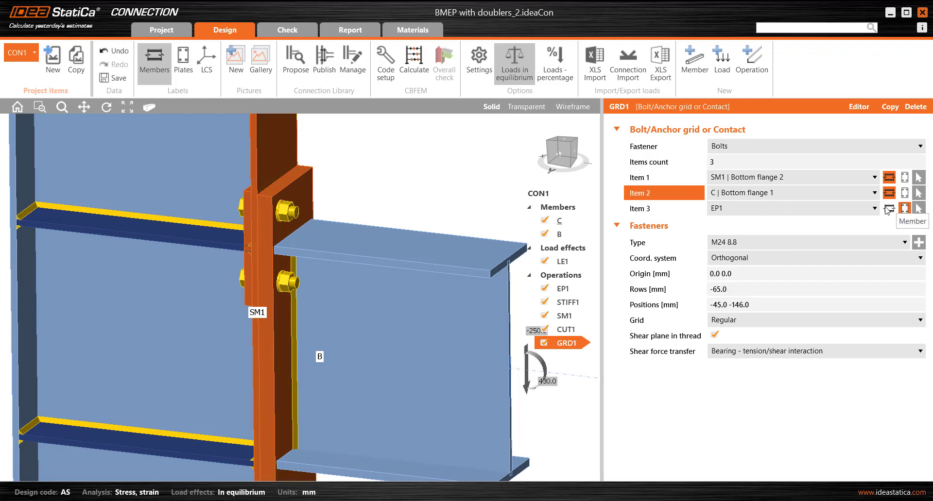
Copy the GRD1 bolt grid and assign SM1 | Bottom flange 1 as the copy's first connected item
right_drag(268, 227, 417, 342)
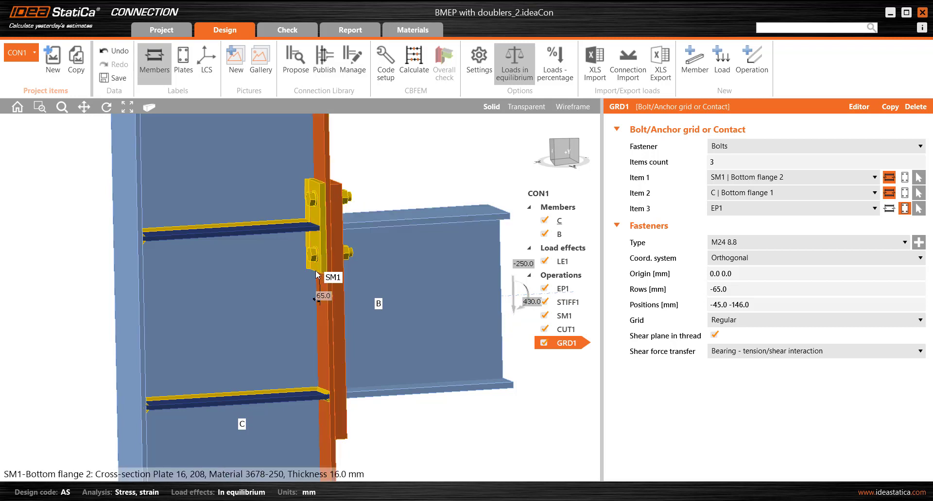
right_drag(233, 361, 231, 264)
middle_drag(231, 264, 20, 257)
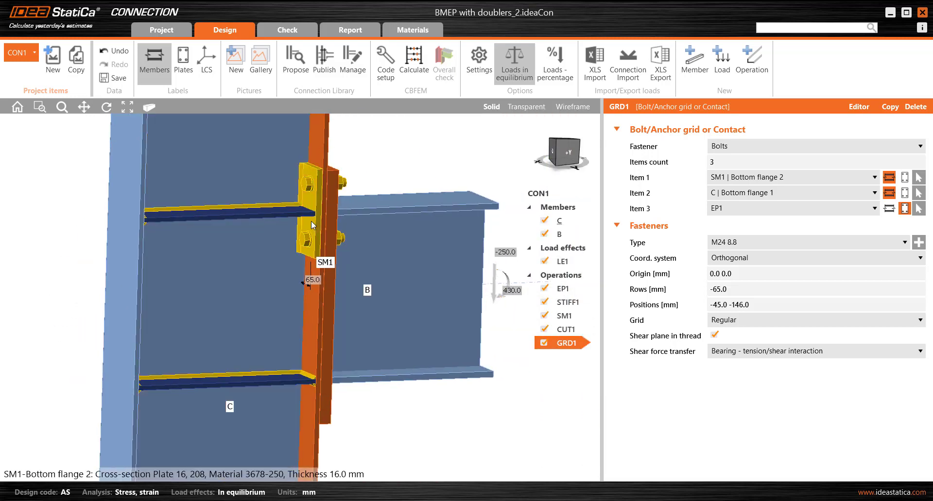
right_drag(319, 281, 297, 282)
right_click(568, 344)
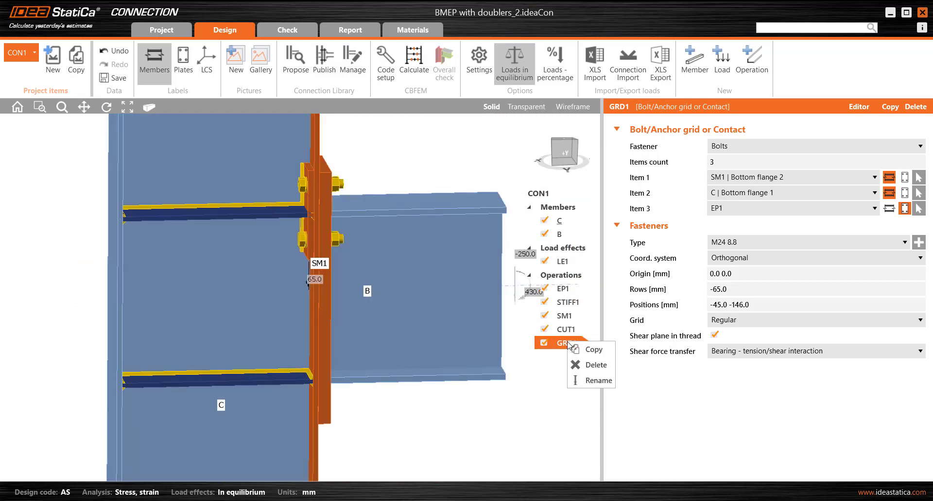
click(594, 350)
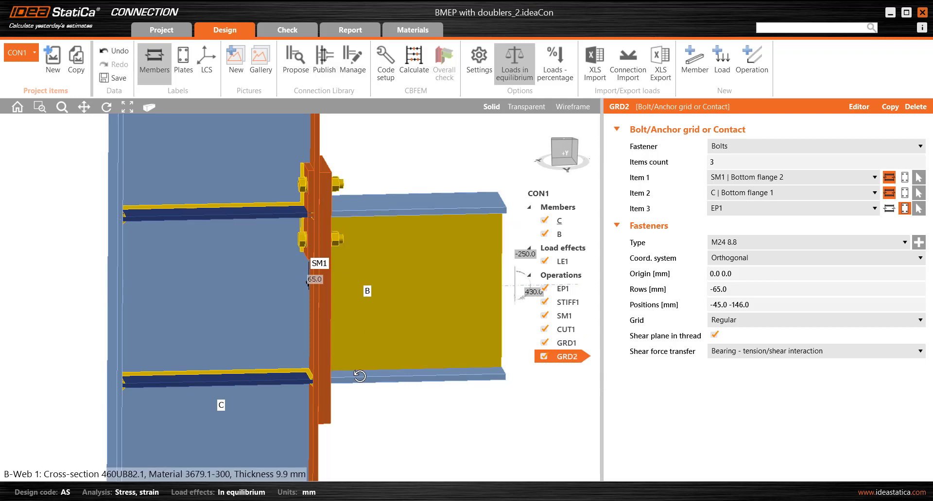
right_drag(360, 375, 425, 242)
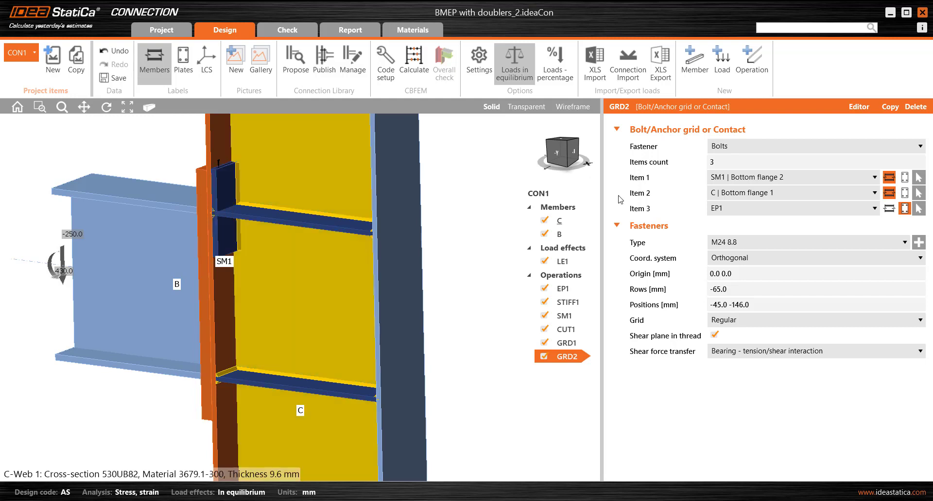
click(793, 178)
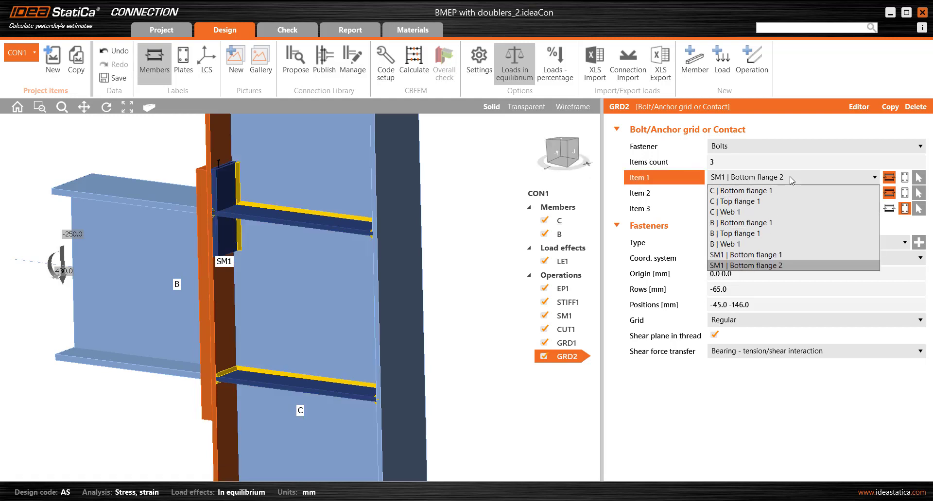
click(766, 256)
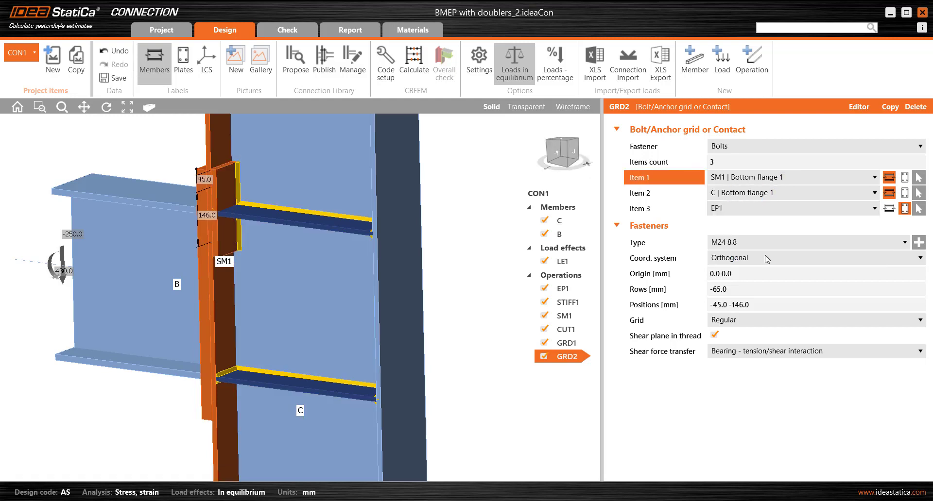
Show the model transparent and set the rows value of GRD2 to 65 mm for the opposite doubler
click(526, 106)
right_drag(335, 224, 299, 199)
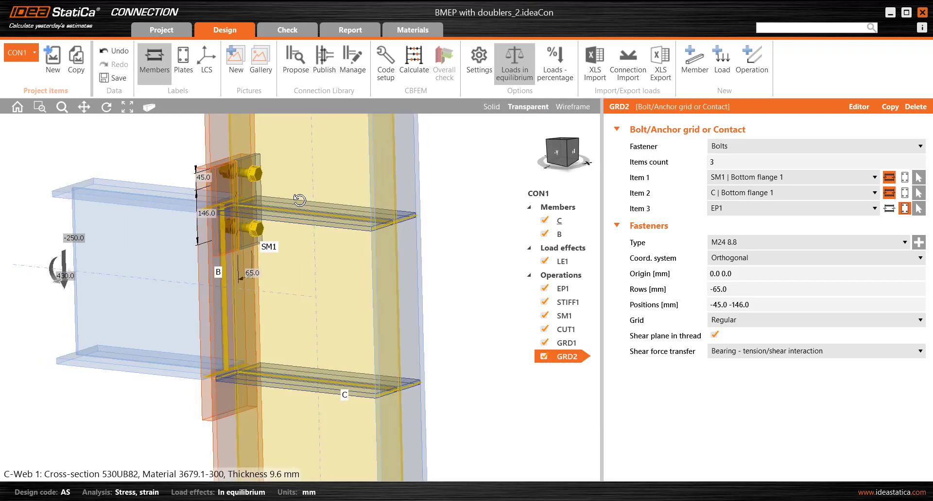
click(736, 290)
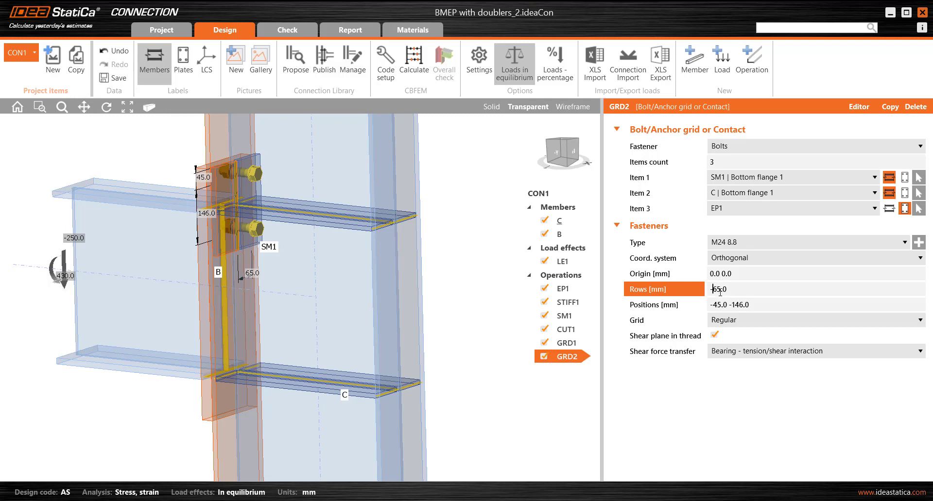
key(BackSpace)
click(756, 310)
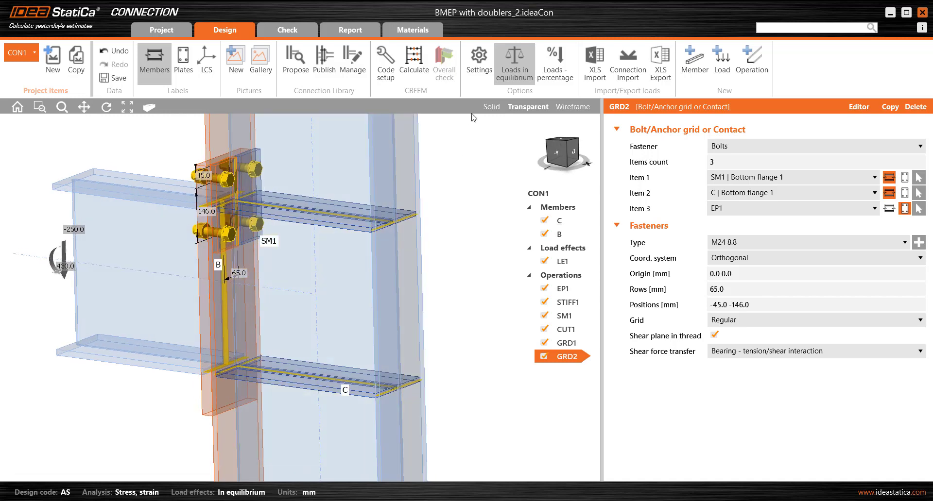
Return to solid display and examine where the upper stiffeners meet the doubler plates on both sides of the column web
click(491, 107)
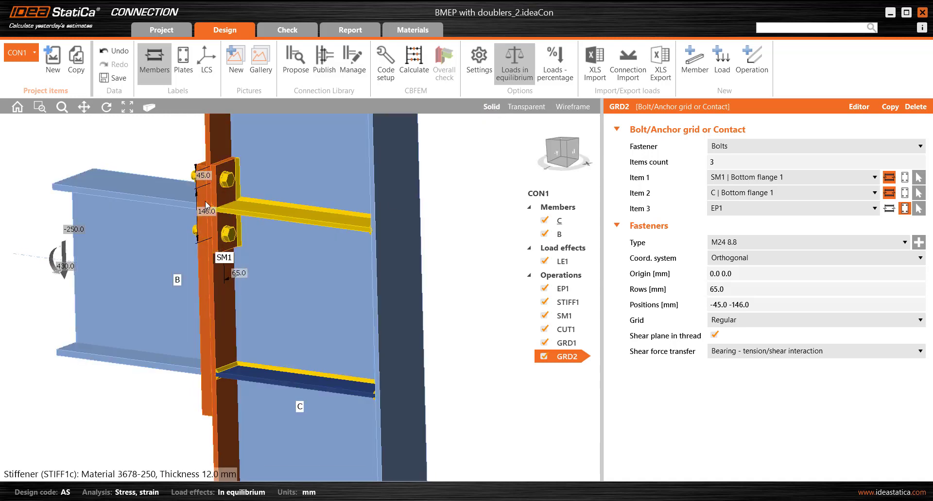
right_drag(295, 338, 306, 347)
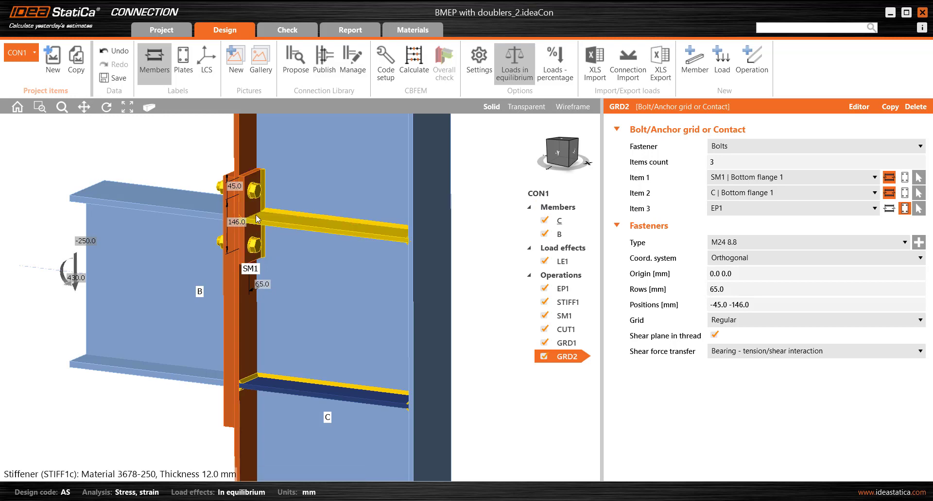
scroll(256, 215, up, 3)
middle_drag(256, 215, 190, 311)
ctrl+middle_drag(337, 323, 199, 337)
middle_drag(199, 336, 343, 272)
scroll(252, 223, down, 2)
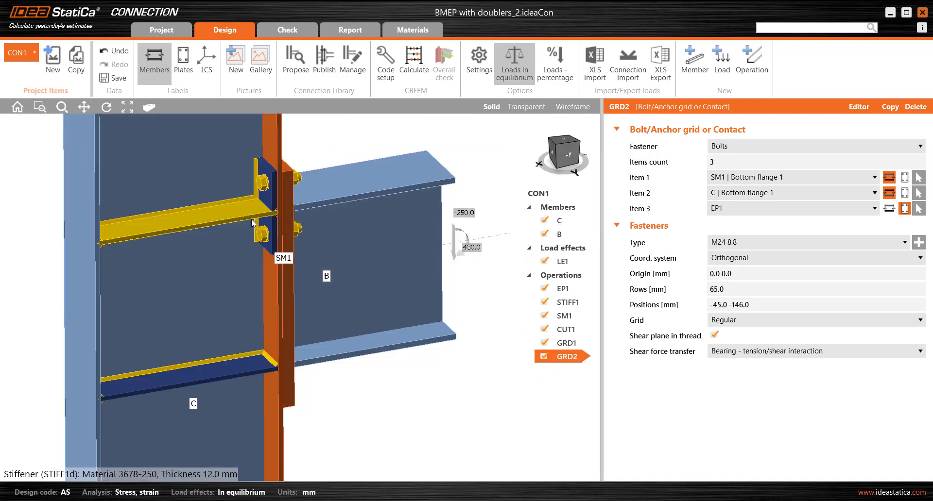
middle_drag(248, 215, 244, 253)
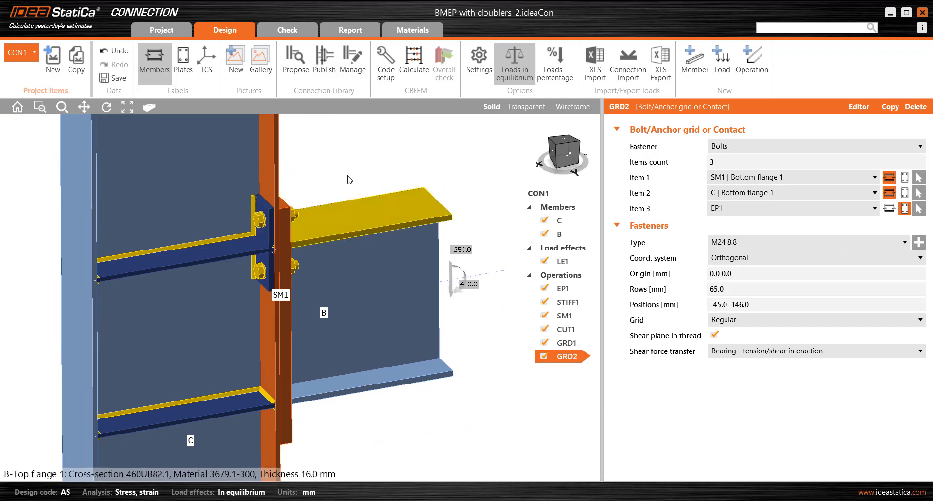
scroll(350, 176, down, 2)
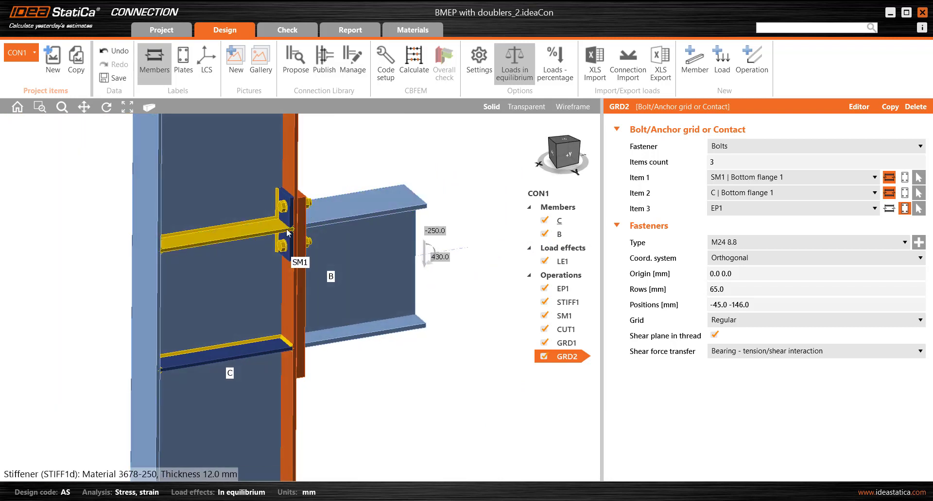
middle_drag(329, 201, 301, 252)
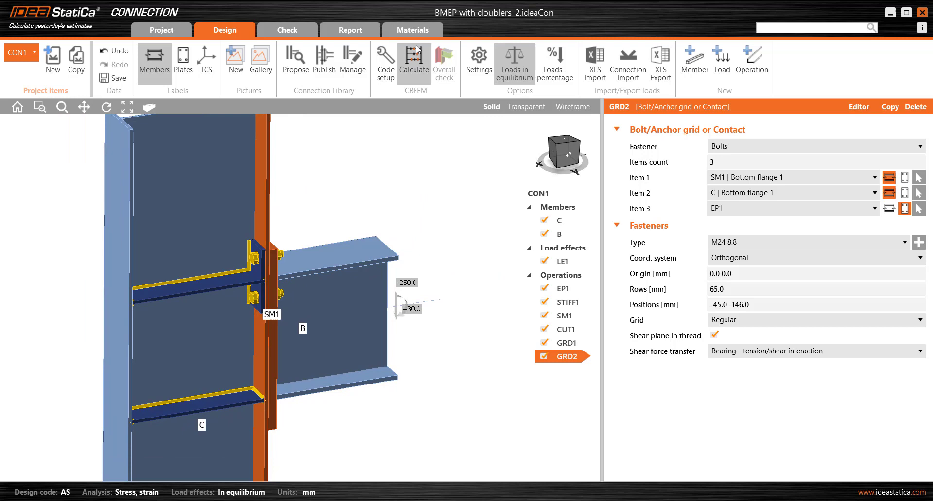
Turn on the plate and weld clash check and inspect the junction of the upper stiffeners and SM1 in transparent display
click(387, 67)
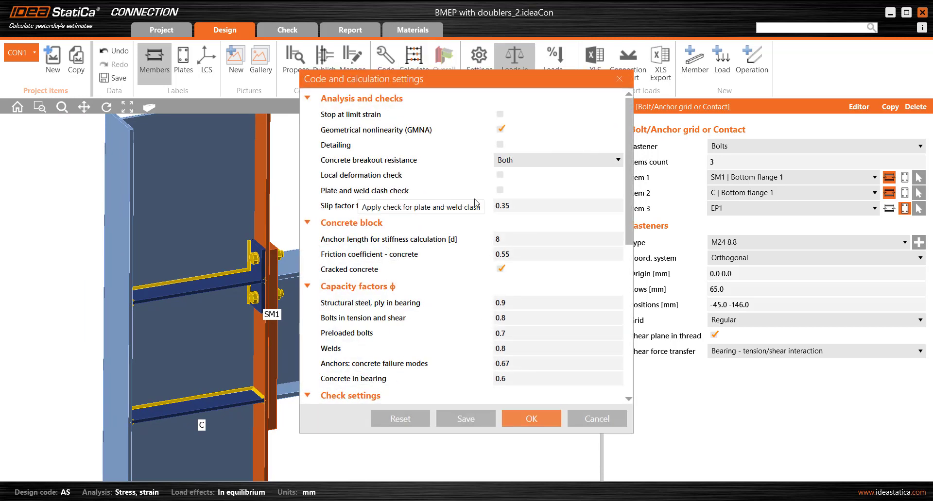
click(500, 190)
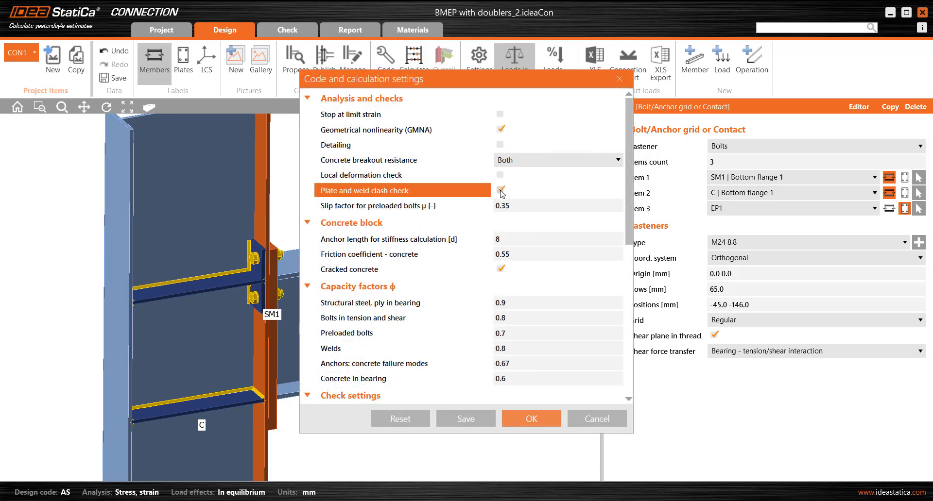
click(527, 420)
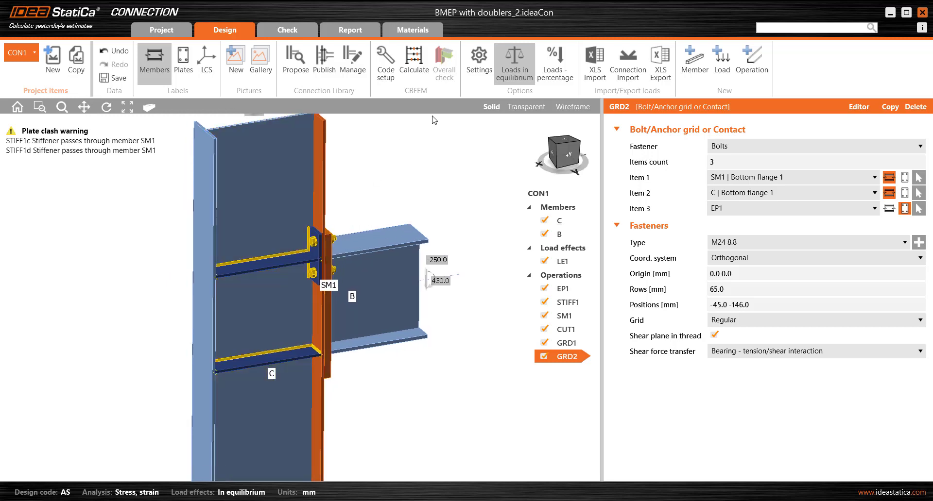
click(527, 106)
scroll(288, 270, up, 3)
right_drag(295, 245, 308, 234)
scroll(308, 235, up, 5)
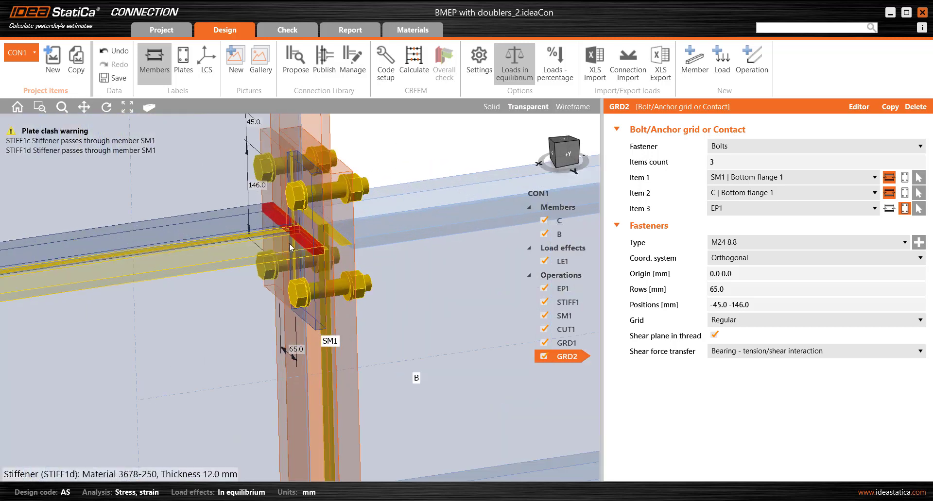
scroll(337, 256, down, 2)
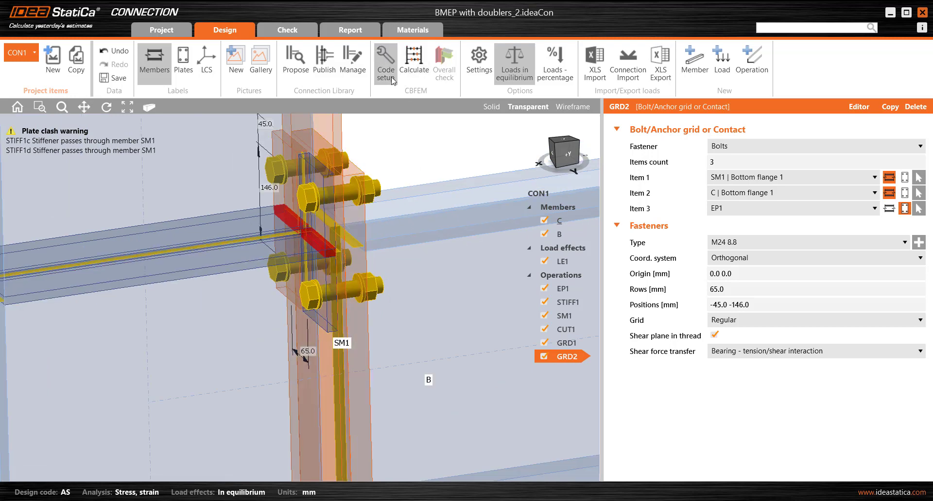
Turn off the plate and weld clash check and return the model to solid display
click(391, 79)
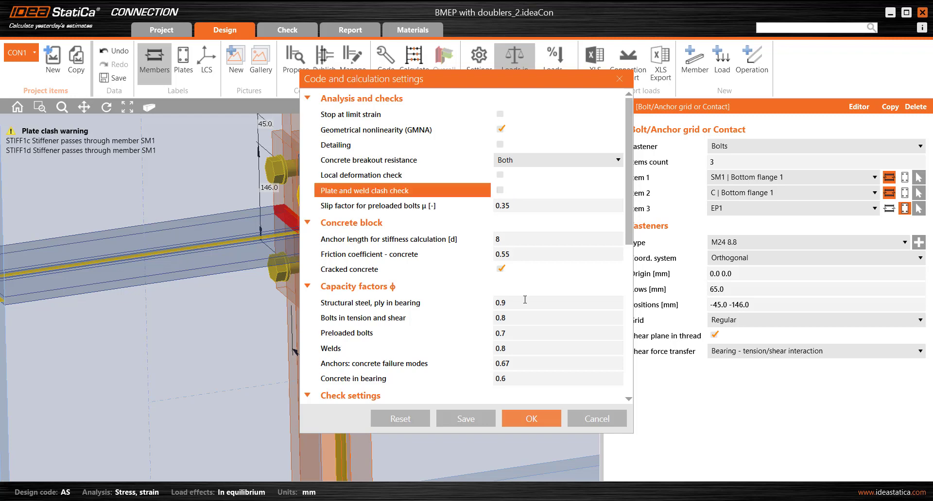
click(500, 190)
click(531, 419)
middle_drag(351, 242, 354, 258)
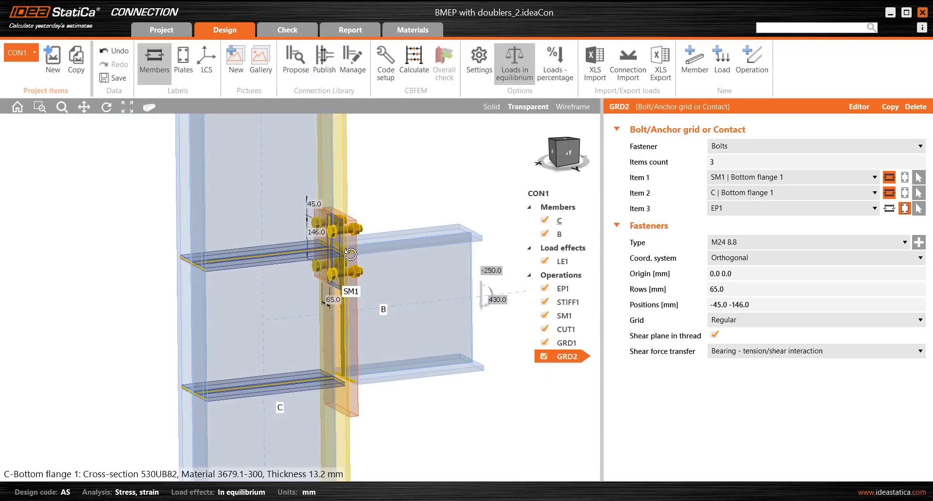
click(491, 107)
Add a cut of plate operation that trims stiffener STIFF1d by SM1 | Bottom flange 2
click(754, 70)
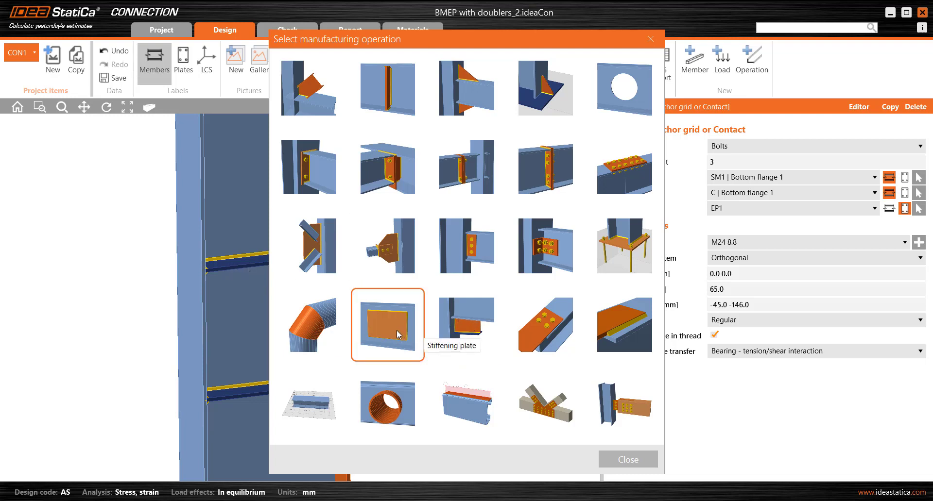
click(467, 323)
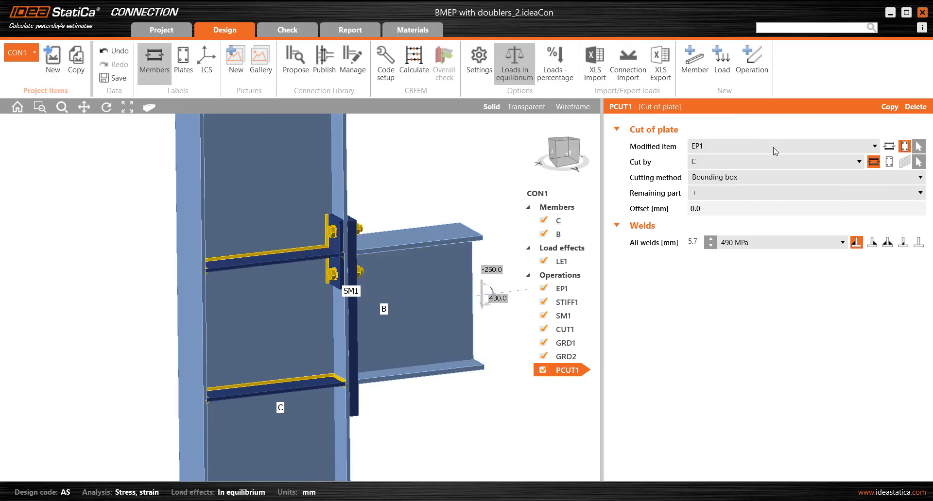
click(918, 146)
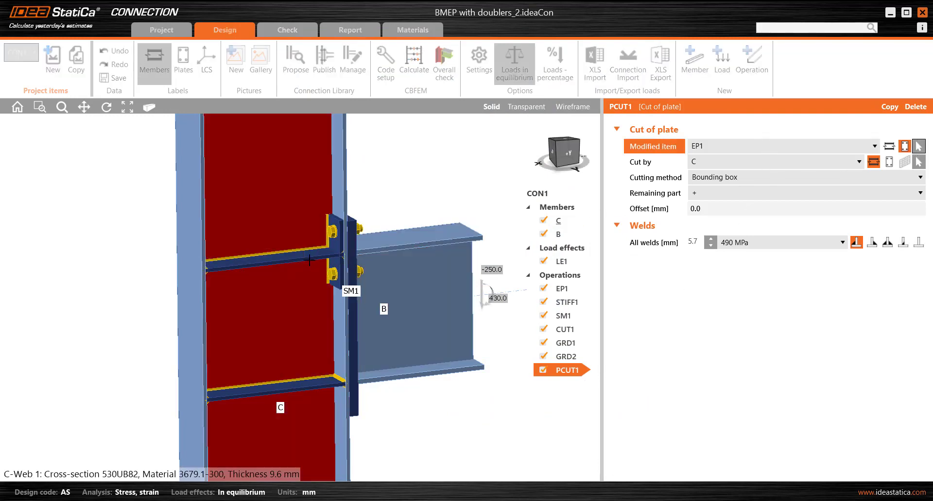
click(308, 258)
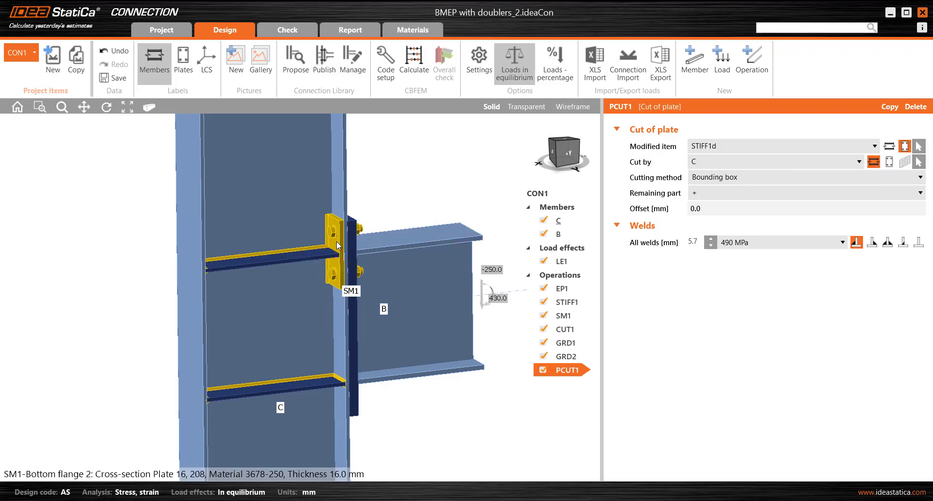
click(860, 162)
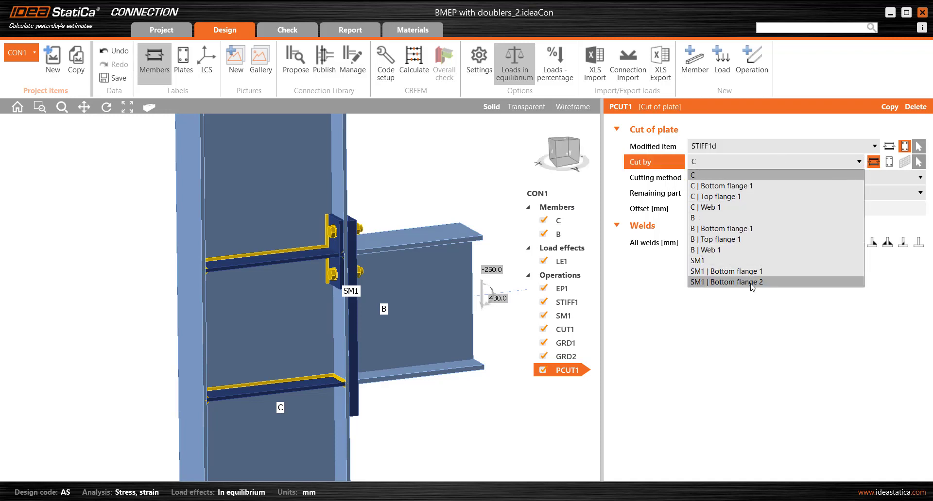
click(751, 282)
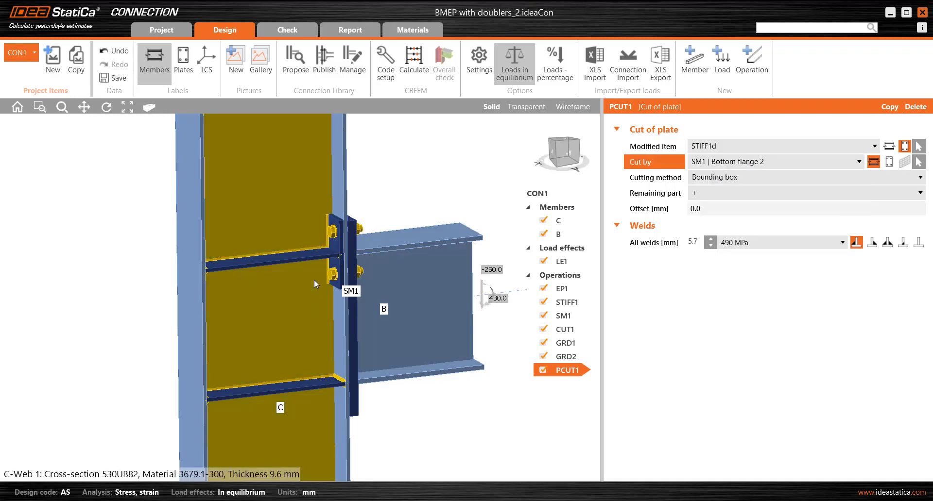
Set the weld between the cut stiffener STIFF1d and the doubler to 10 mm fillets on both sides
right_drag(314, 283, 321, 253)
scroll(346, 248, up, 6)
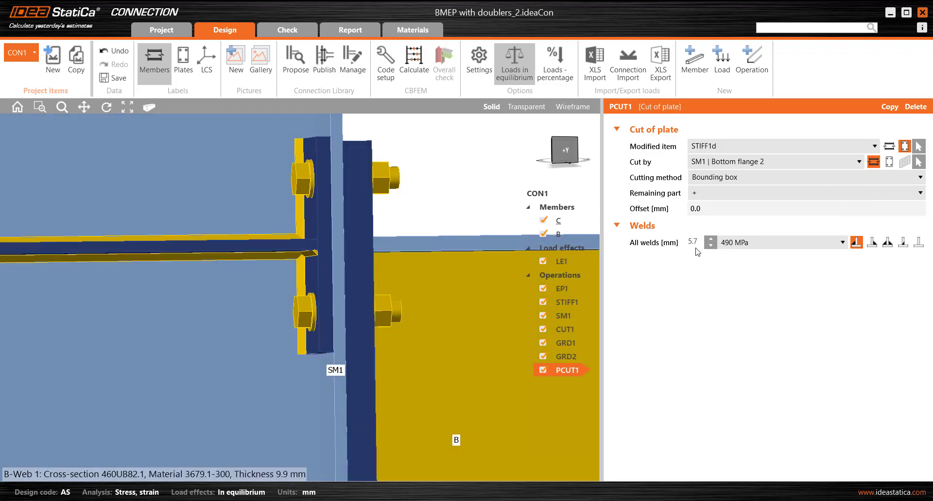
click(696, 247)
text(10)
key(Return)
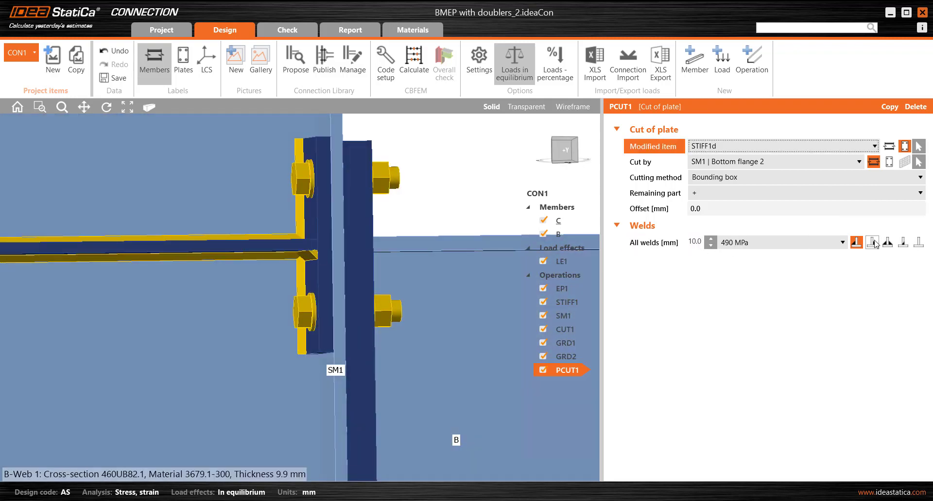
click(888, 243)
mouse_move(318, 271)
right_down()
mouse_move(345, 292)
mouse_move(336, 264)
mouse_move(314, 267)
right_up()
scroll(336, 265, down, 4)
Copy the PCUT1 plate cut and make the copy trim STIFF1c by SM1 | Bottom flange 1
right_click(573, 372)
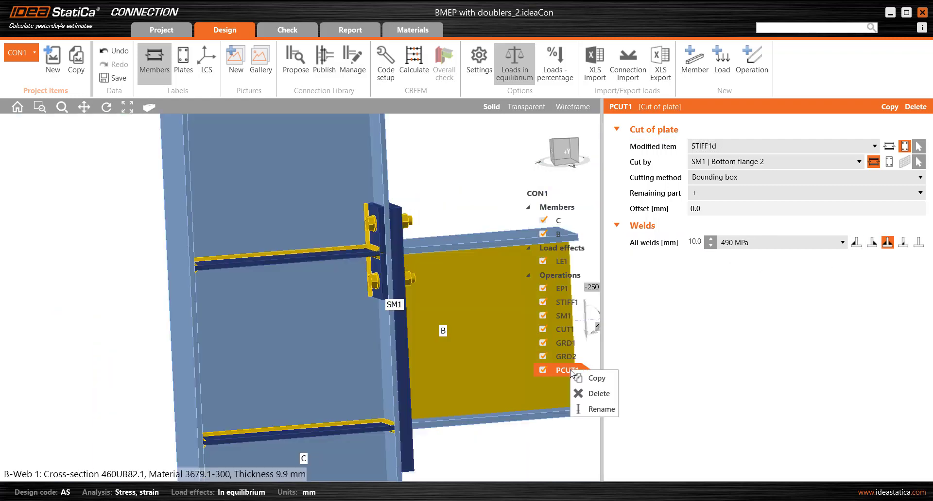
click(595, 378)
right_drag(437, 359, 283, 238)
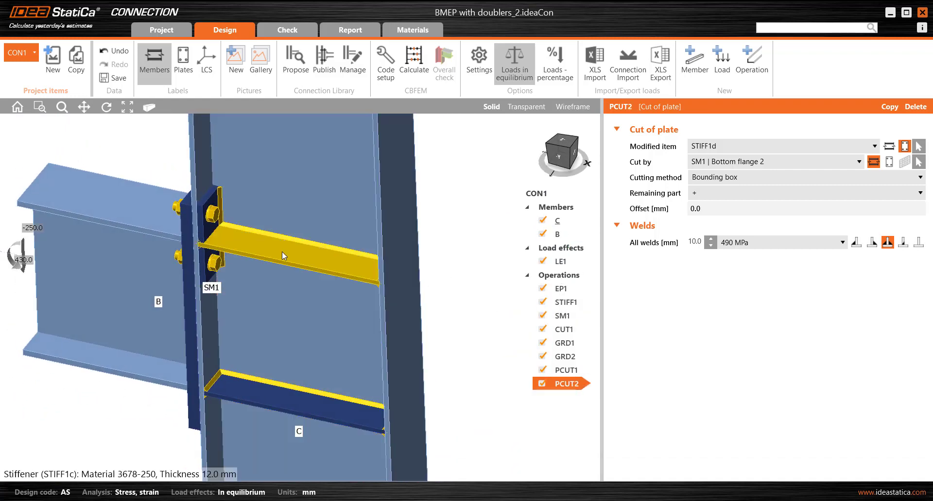
click(745, 151)
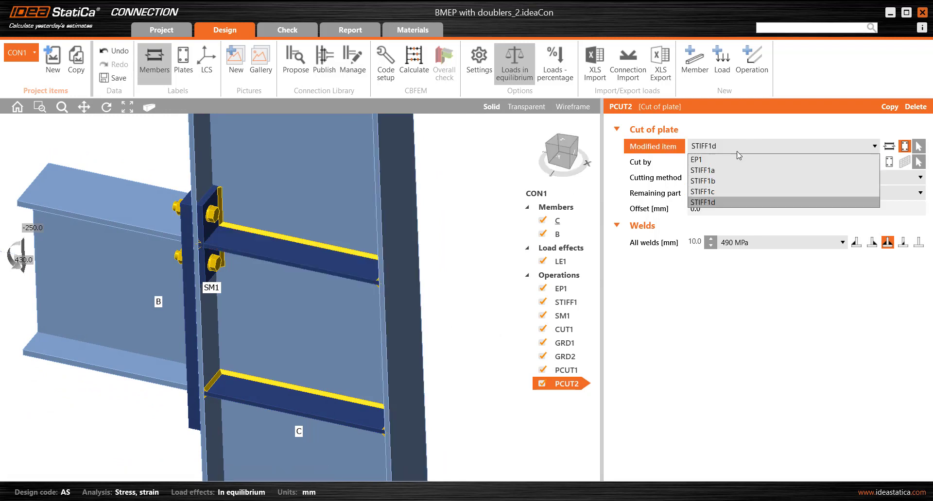
click(721, 189)
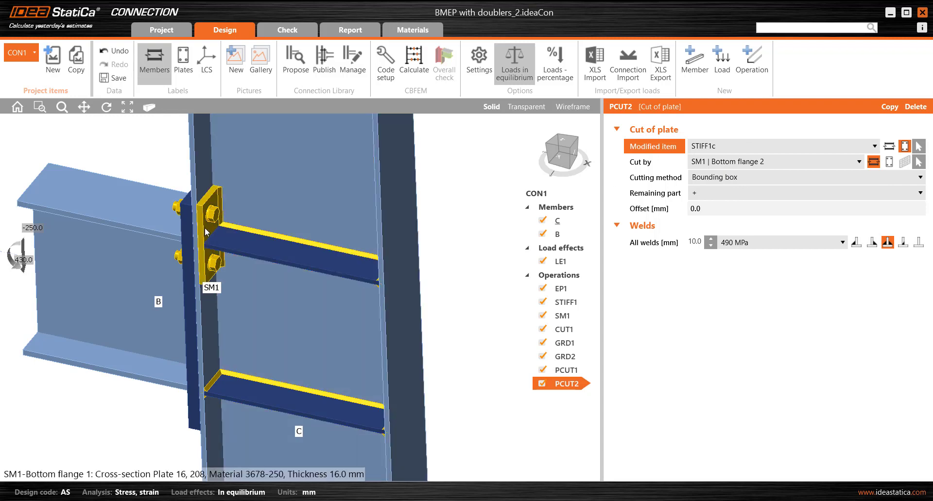
click(699, 163)
click(729, 272)
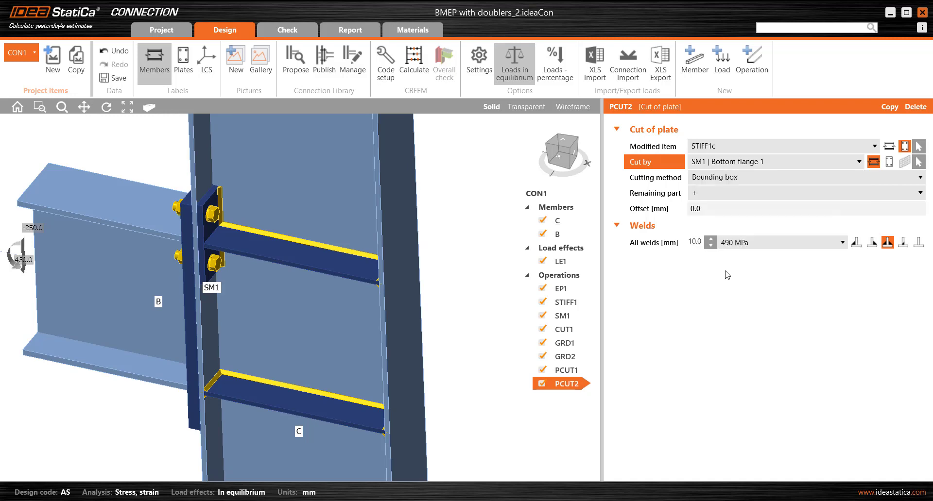
Calculate the connection and examine the overall check results on the model from both sides
right_drag(310, 267, 297, 253)
middle_drag(323, 243, 282, 262)
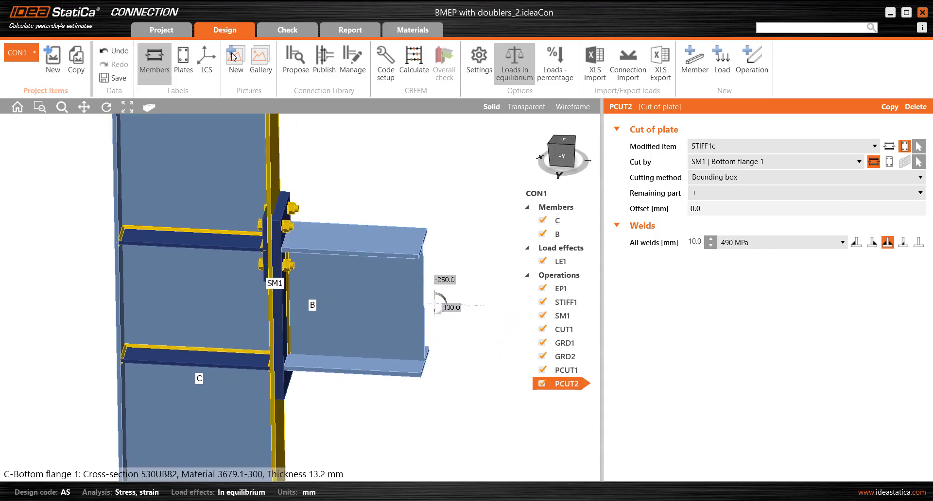
click(413, 62)
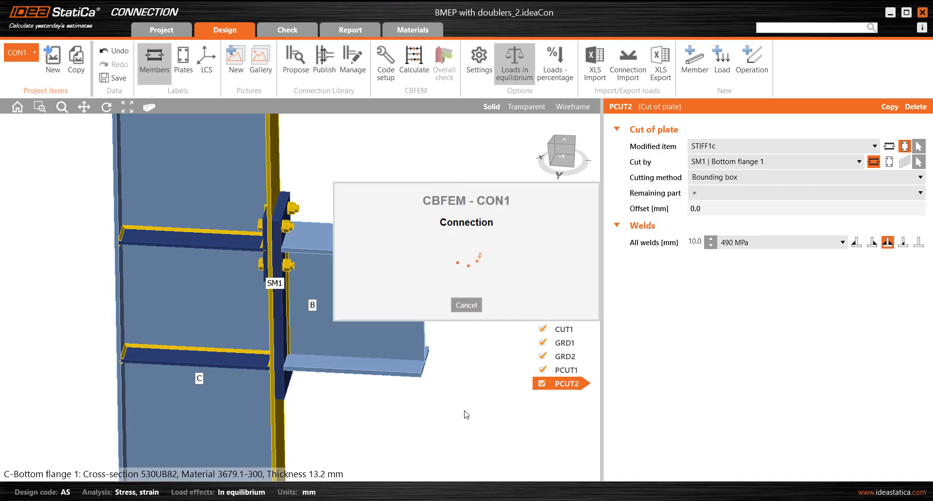
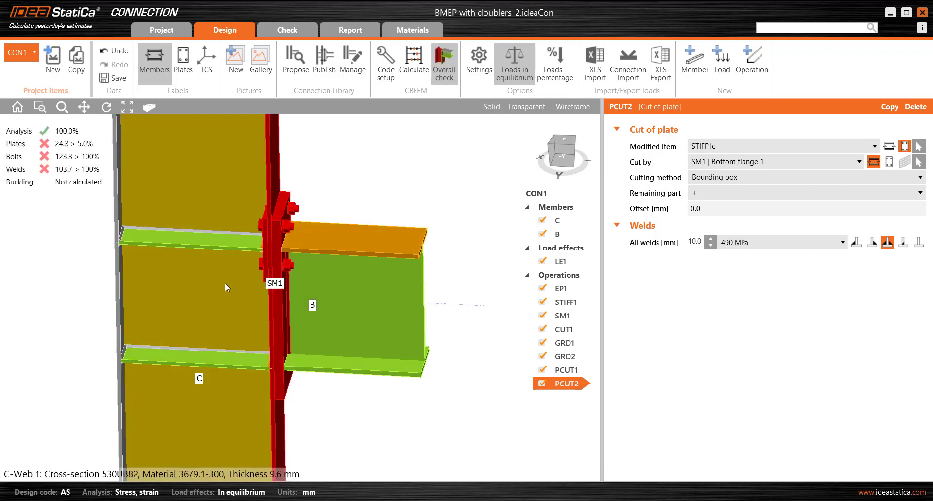
right_drag(308, 193, 328, 181)
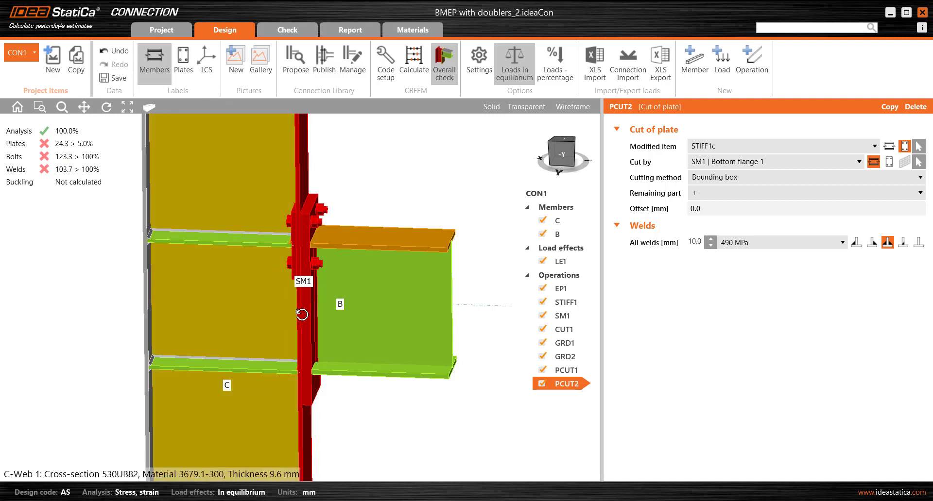
middle_drag(302, 315, 249, 368)
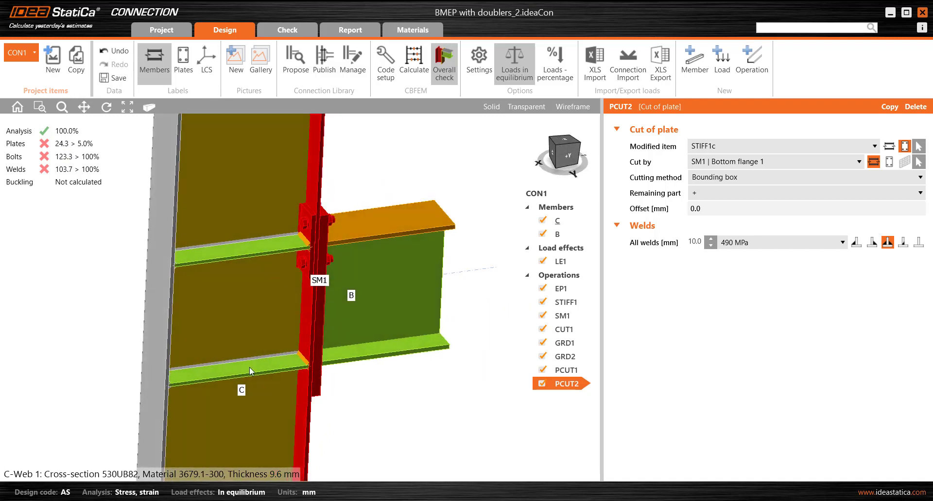
middle_drag(396, 183, 357, 208)
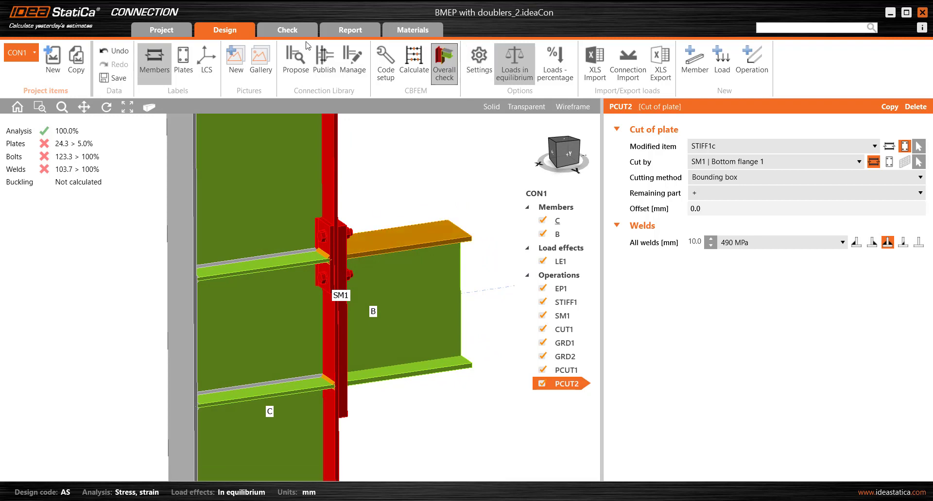
Add a general weld or contact operation to the connection
click(525, 107)
scroll(335, 243, up, 5)
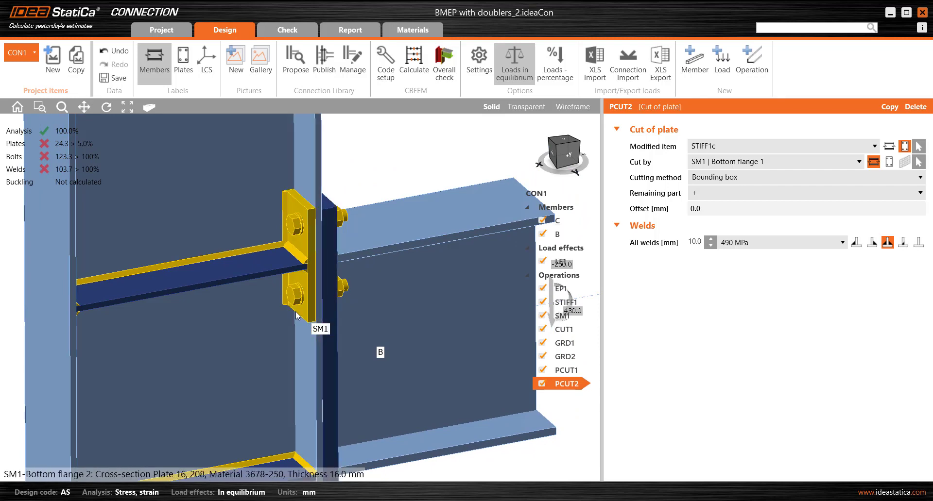
click(752, 60)
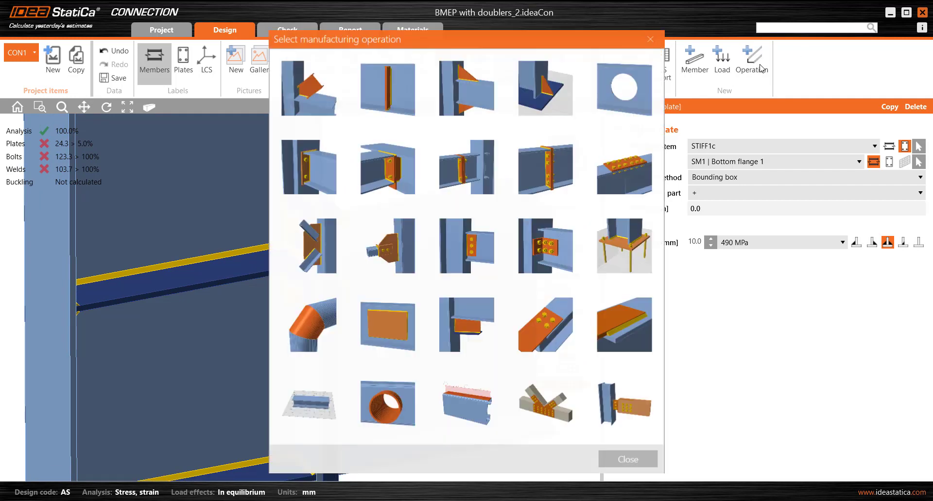
click(621, 329)
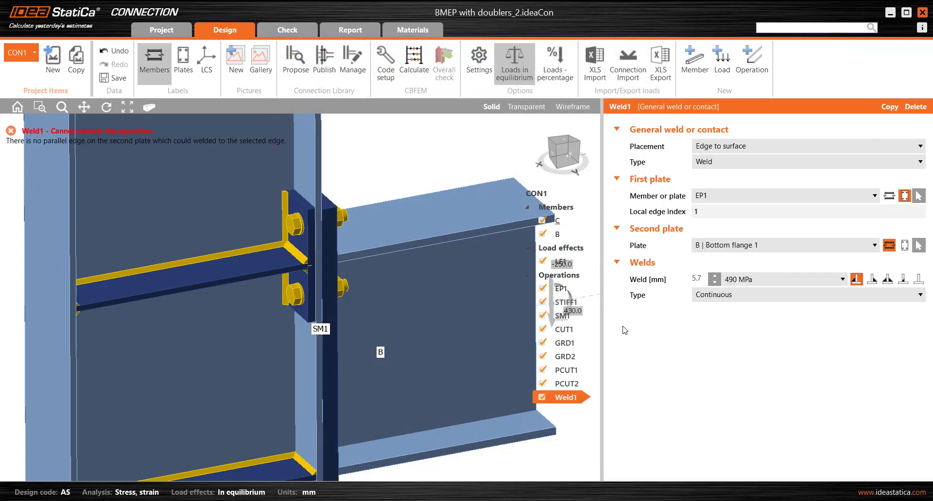
middle_drag(395, 313, 364, 316)
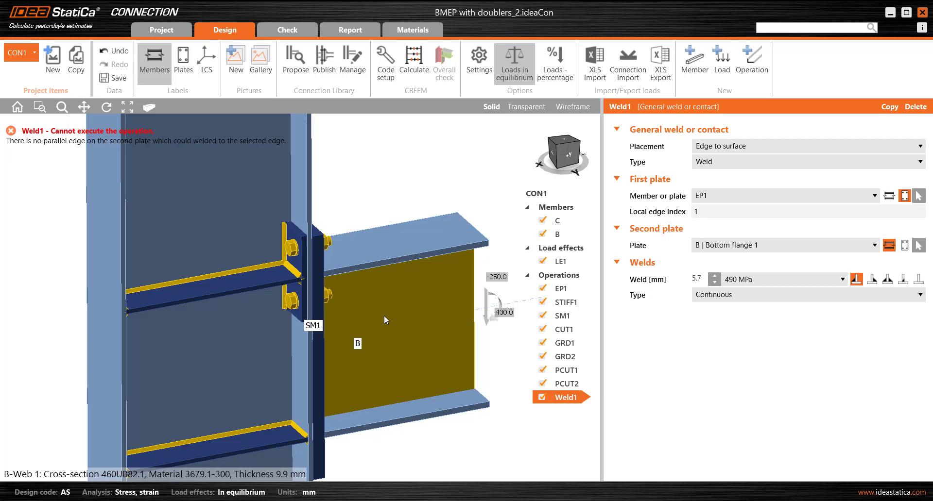
middle_drag(446, 293, 438, 284)
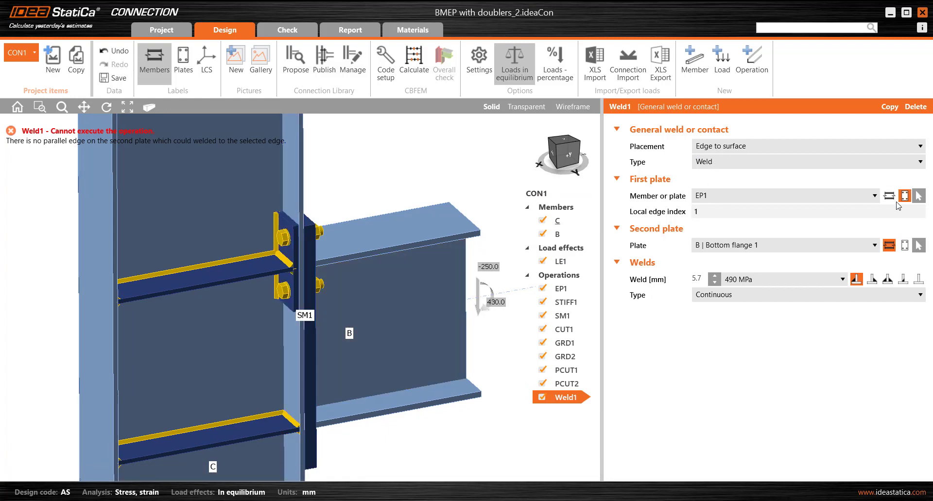
Define the new weld between SM1 | Bottom flange 2 as first plate and C | Bottom flange 1 as second plate
click(889, 196)
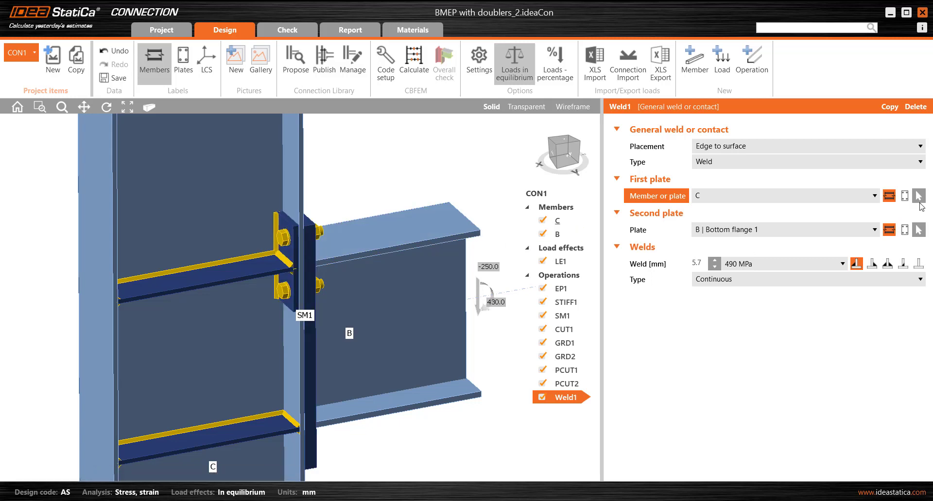
click(873, 196)
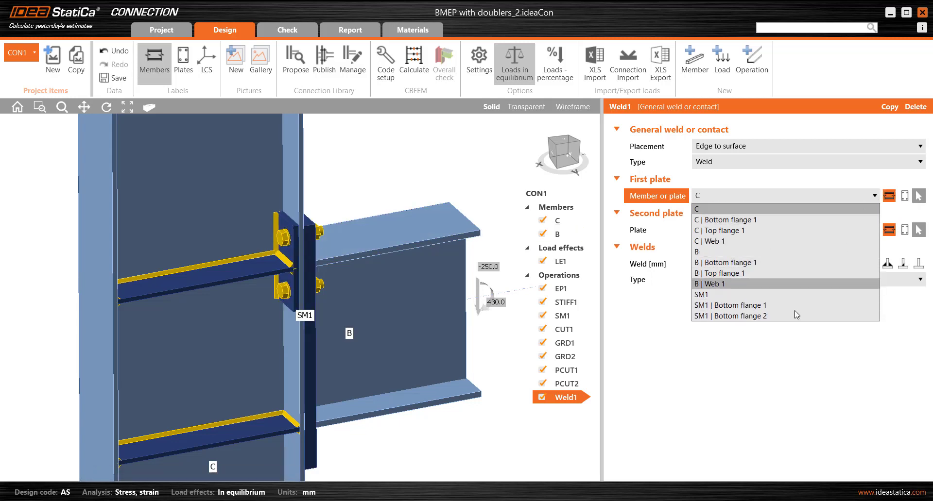
click(765, 316)
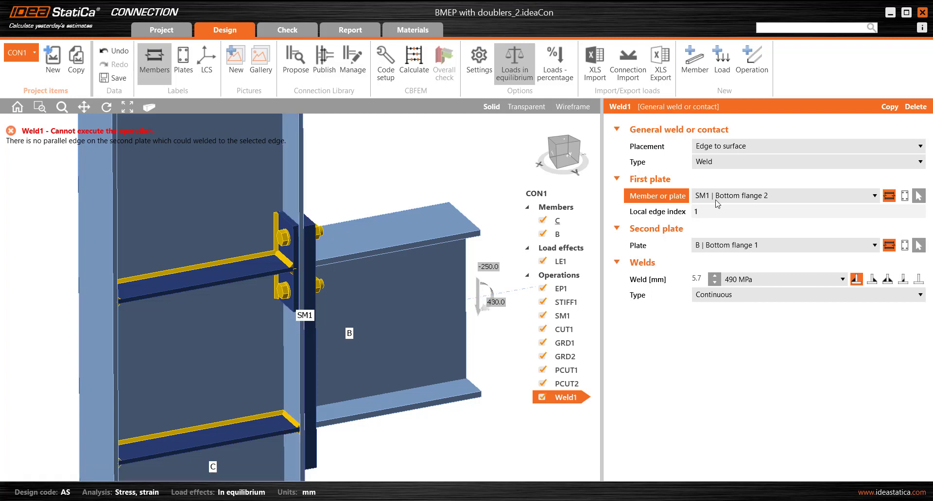
click(875, 246)
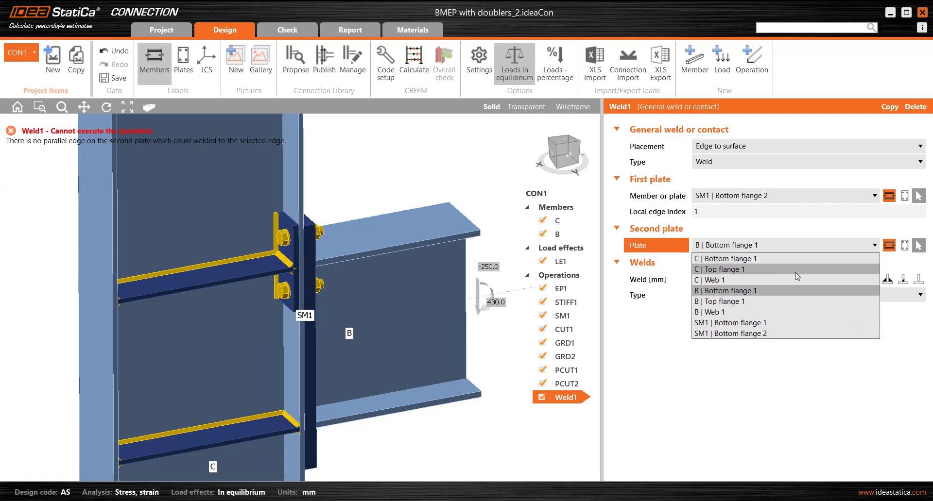
click(758, 265)
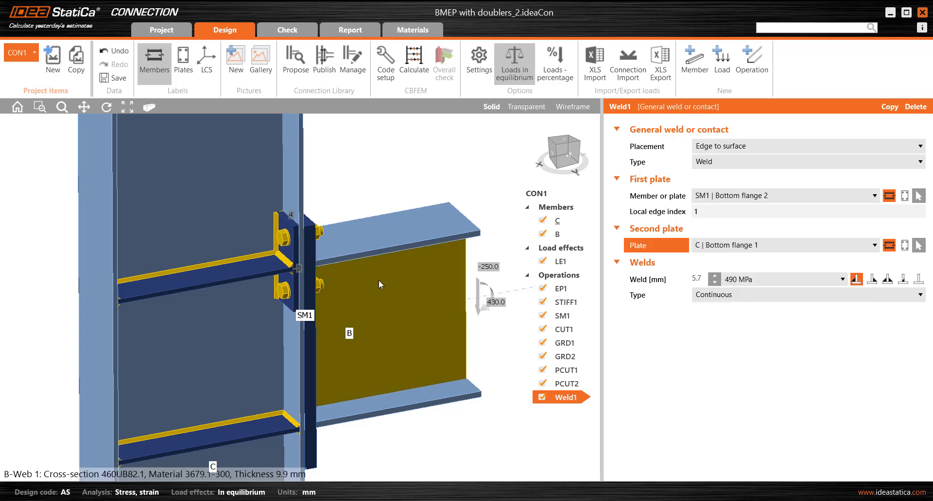
Set the weld between the doubler and the column flange to 8 mm
right_drag(359, 304, 437, 311)
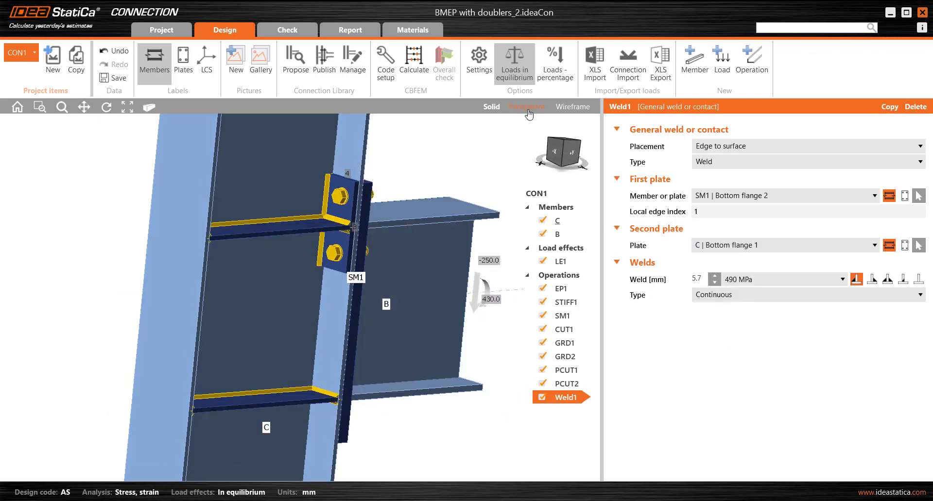
click(527, 107)
right_drag(434, 398, 61, 187)
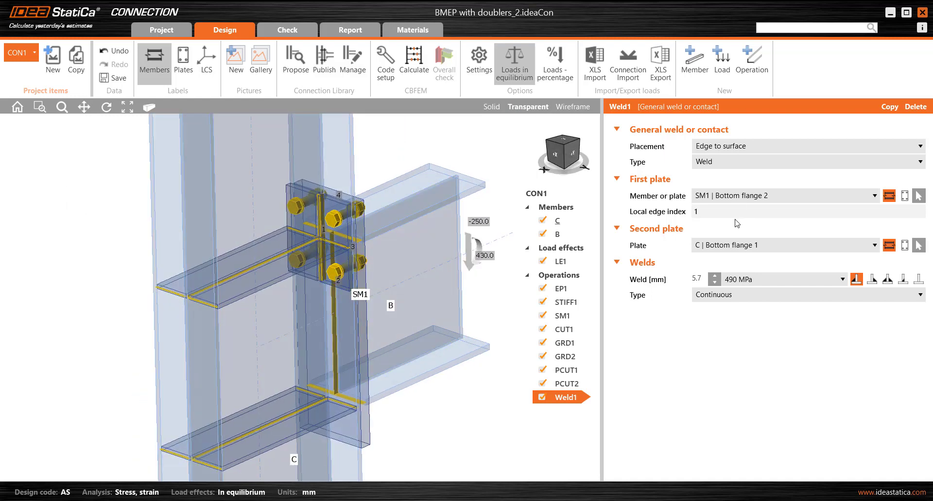
click(709, 279)
text(8)
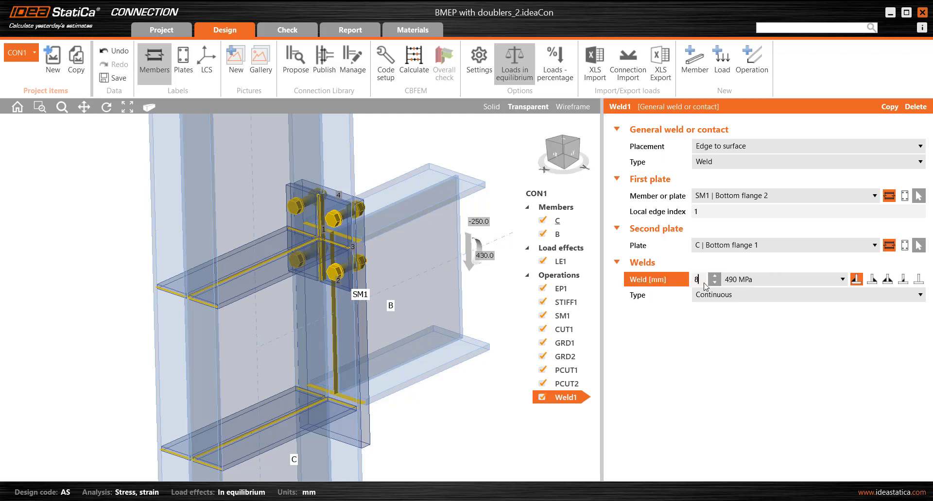
key(Tab)
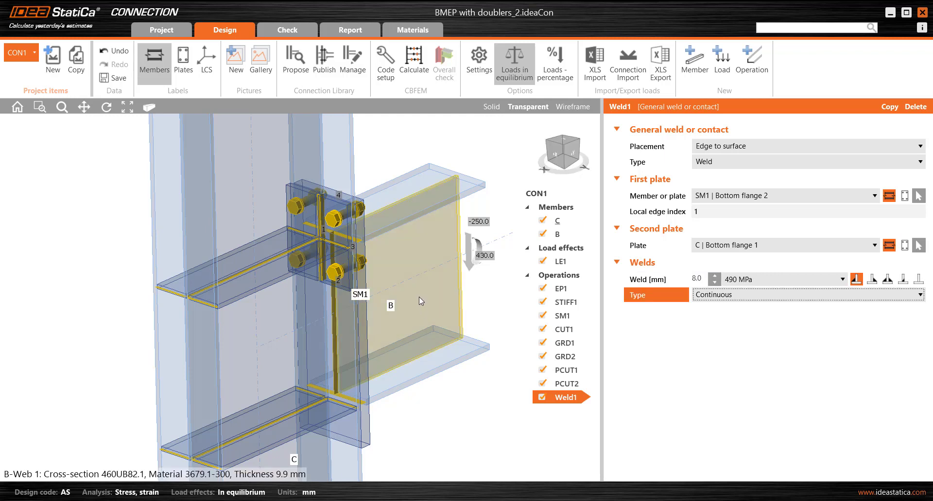
Move the Weld1 weld to local edge 2 of the doubler and inspect its placement on the model
scroll(329, 231, up, 3)
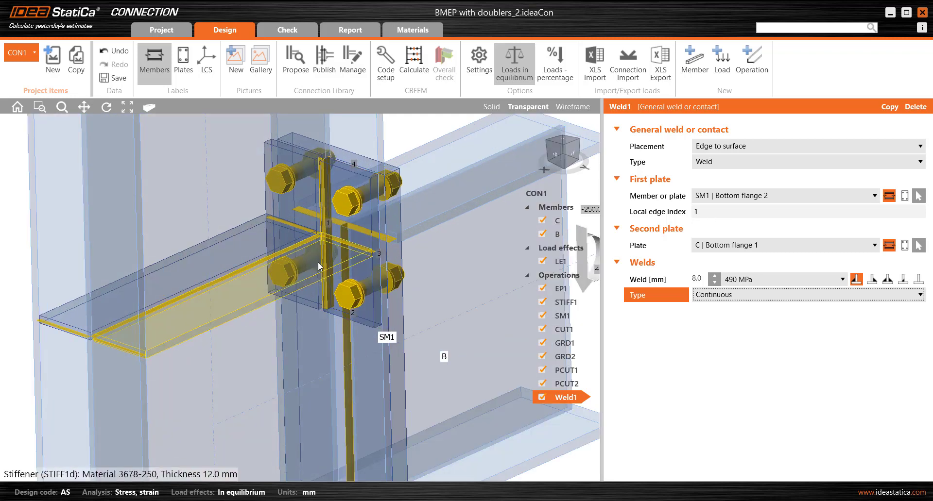
drag(708, 214, 671, 221)
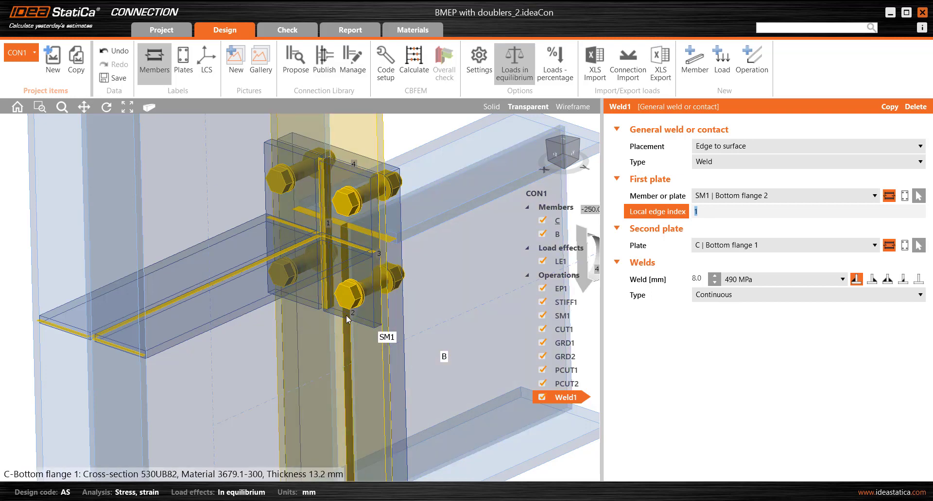
click(361, 318)
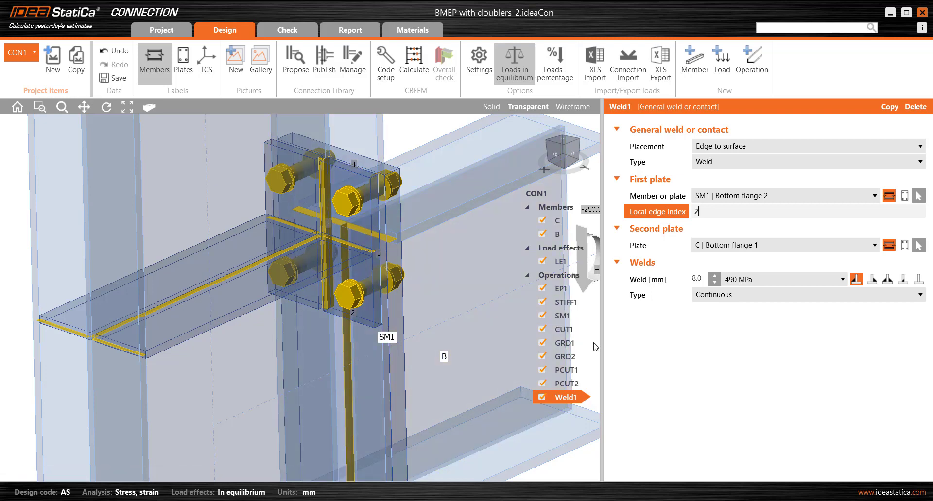
click(490, 106)
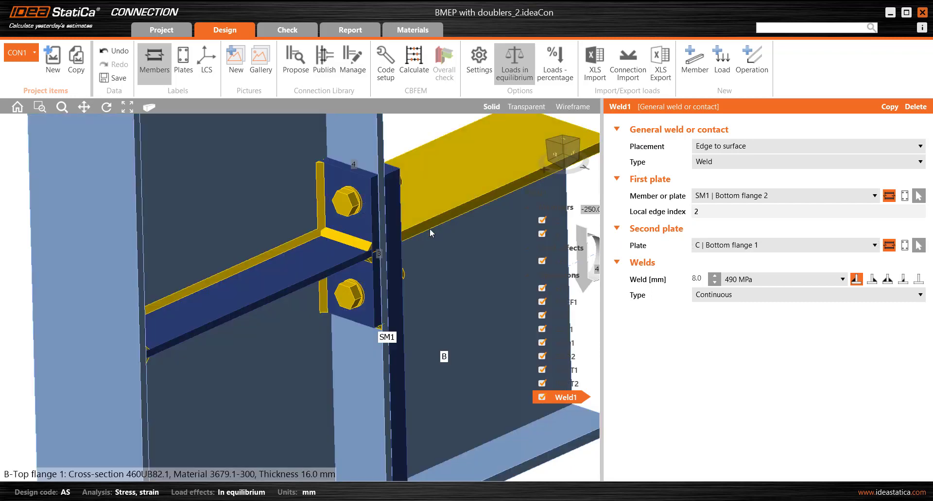
scroll(372, 322, up, 5)
scroll(376, 304, down, 4)
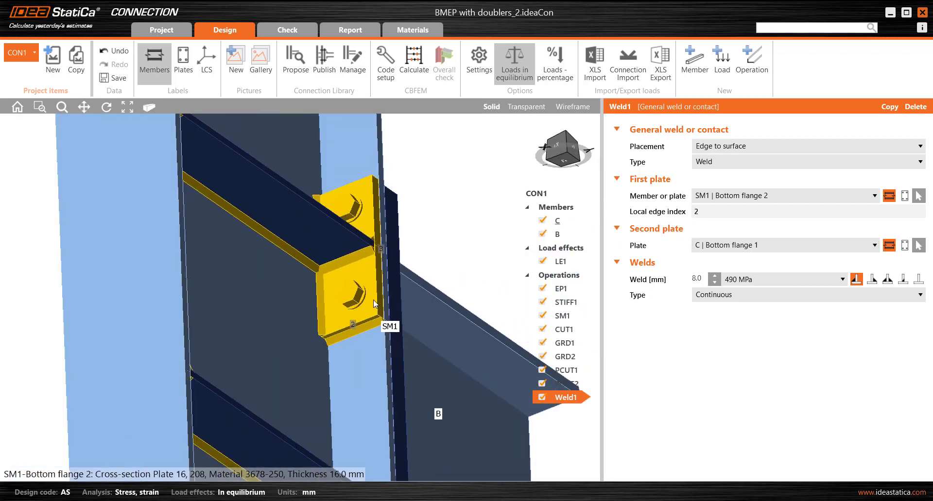
middle_drag(379, 267, 344, 347)
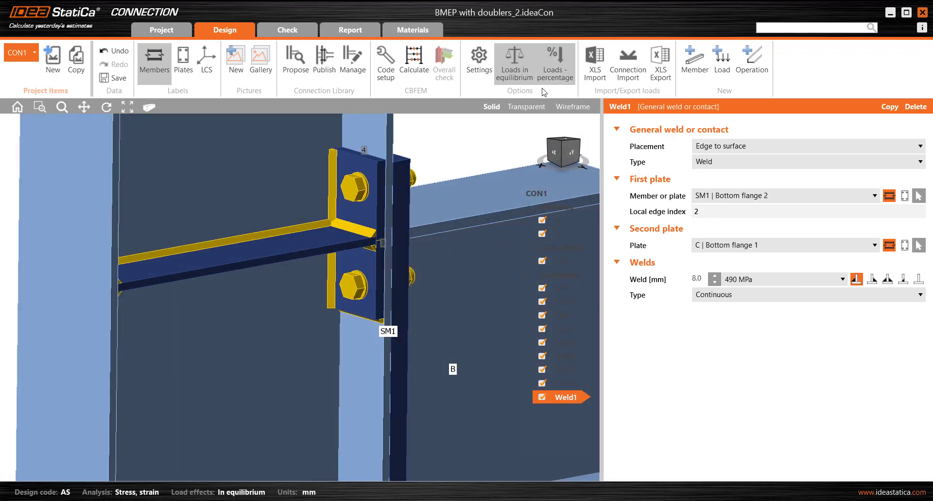
Extend Weld1 to the doubler's other free edges by setting the local edge index to 2 3 4
click(526, 107)
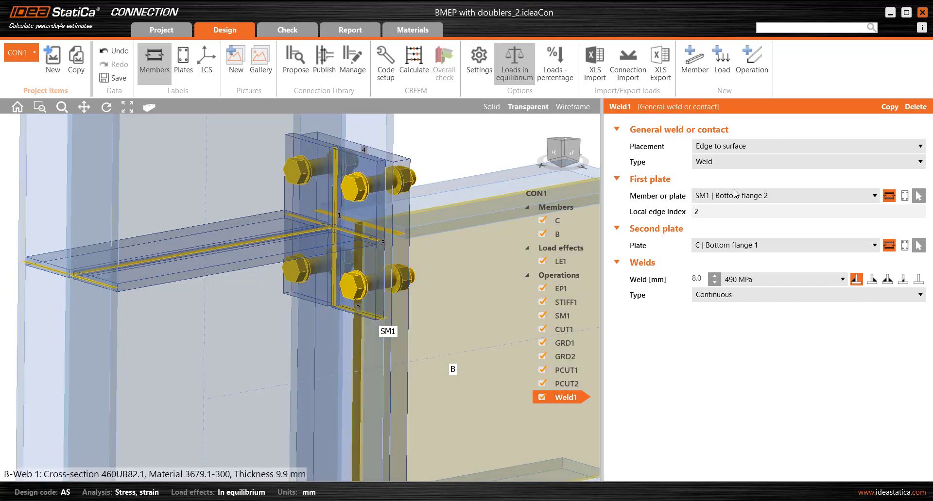
click(709, 214)
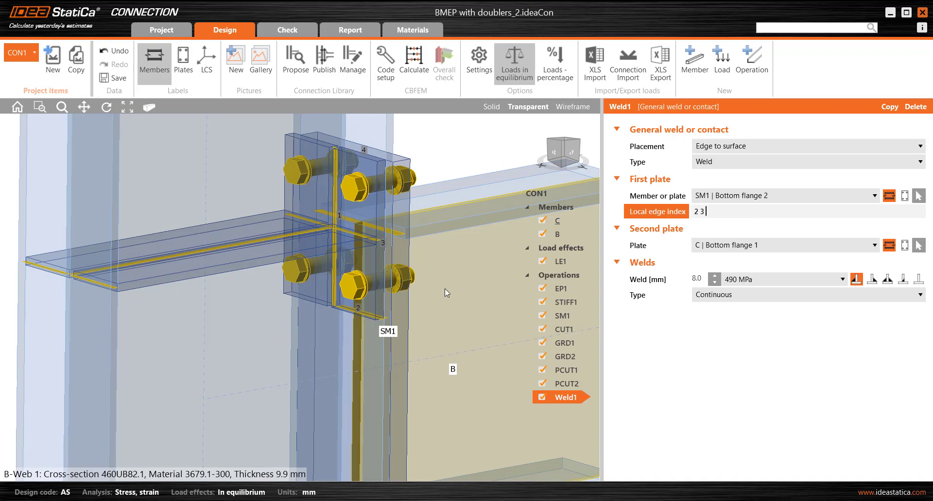
key(Return)
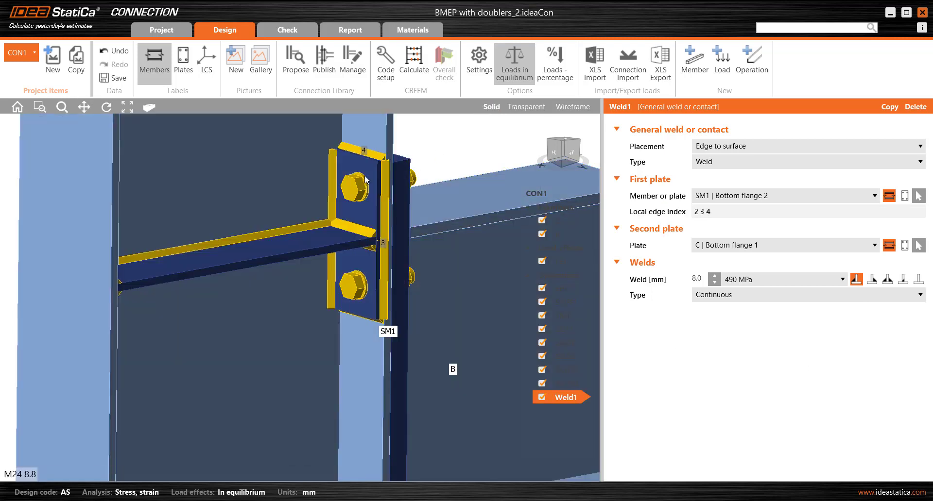
right_drag(384, 241, 383, 244)
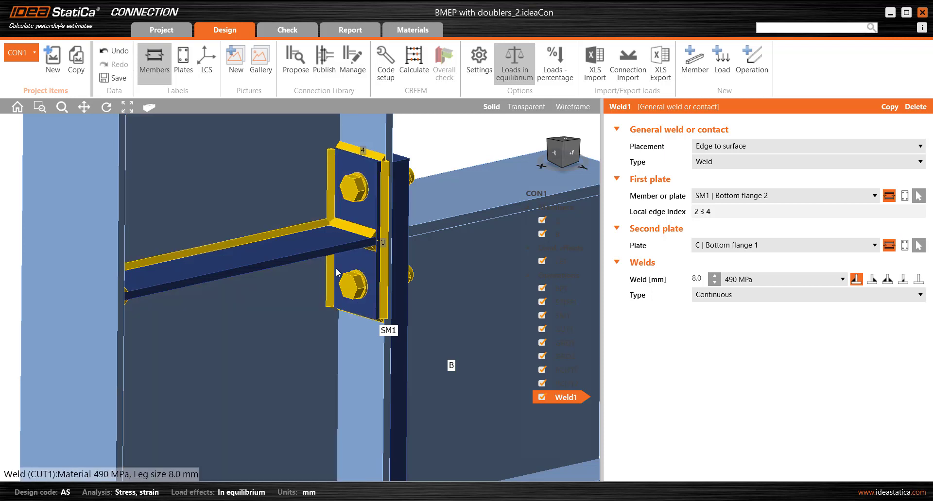
scroll(334, 285, down, 2)
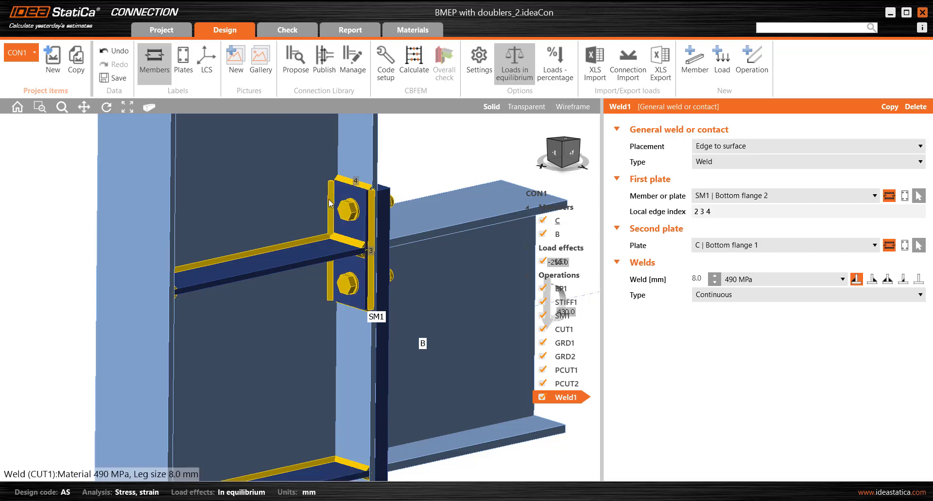
Copy the Weld1 operation and set the copy's first plate to SM1 | Bottom flange 1
right_drag(314, 189, 425, 274)
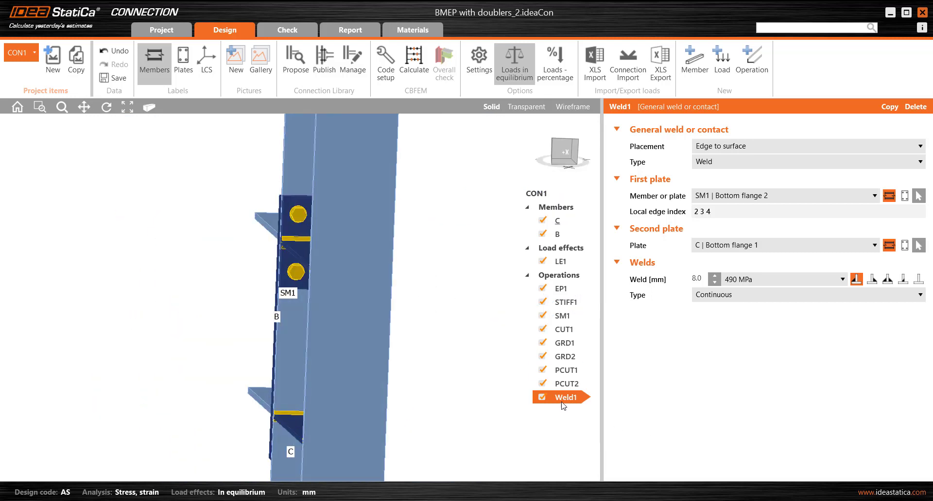
right_click(565, 402)
click(587, 407)
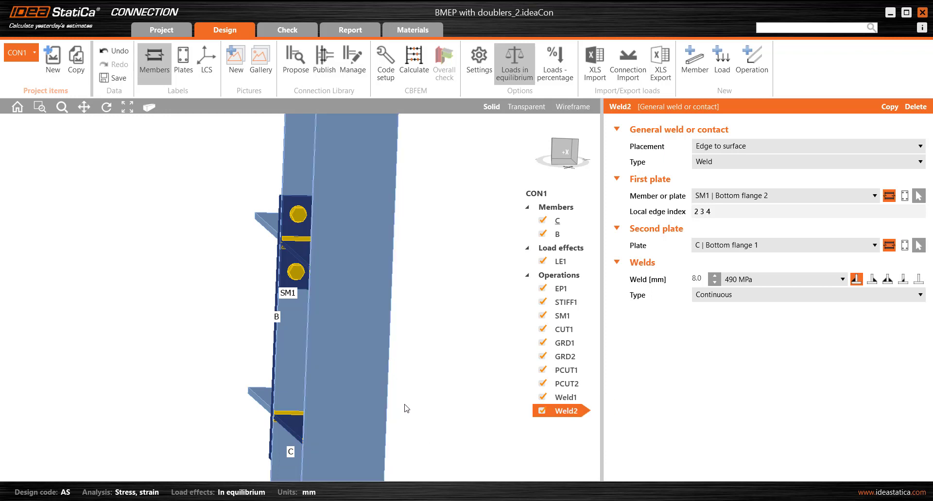
right_drag(407, 407, 316, 310)
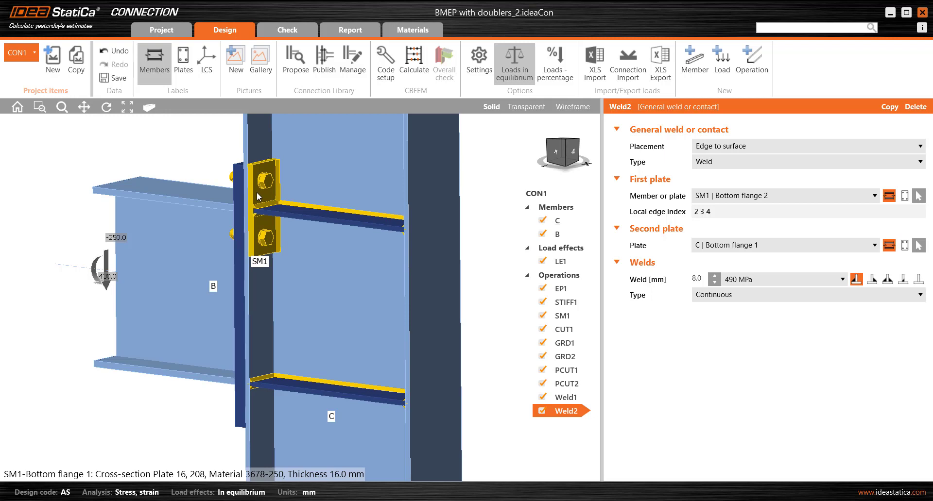
click(782, 197)
click(765, 305)
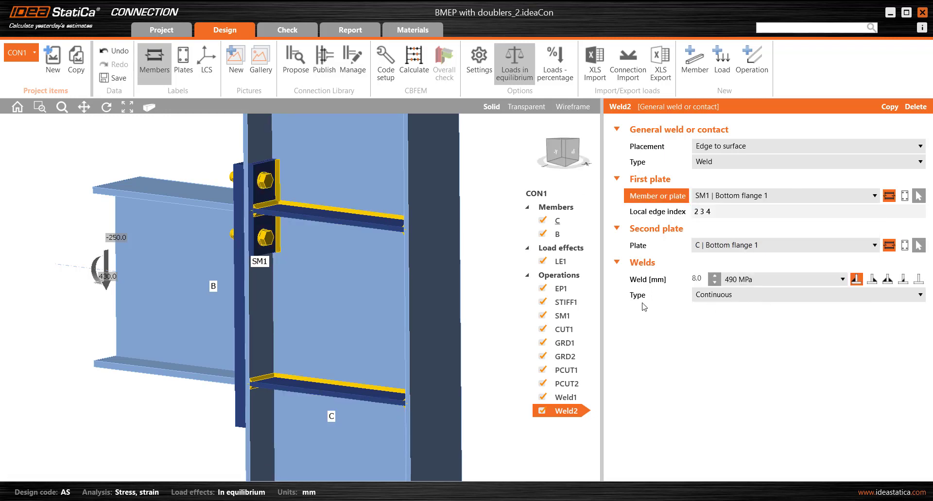
Set the local edge index of the copied weld to 1 2 4 for the opposite doubler
click(516, 116)
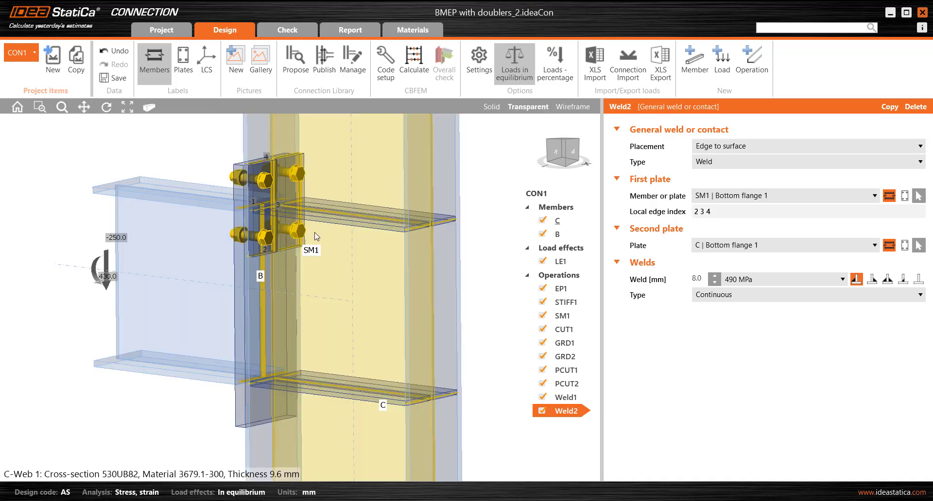
right_drag(316, 236, 268, 240)
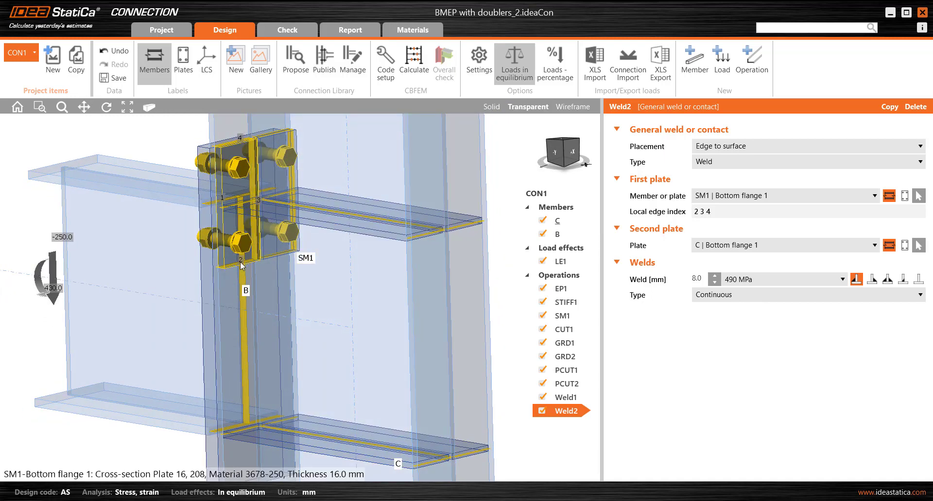
click(714, 212)
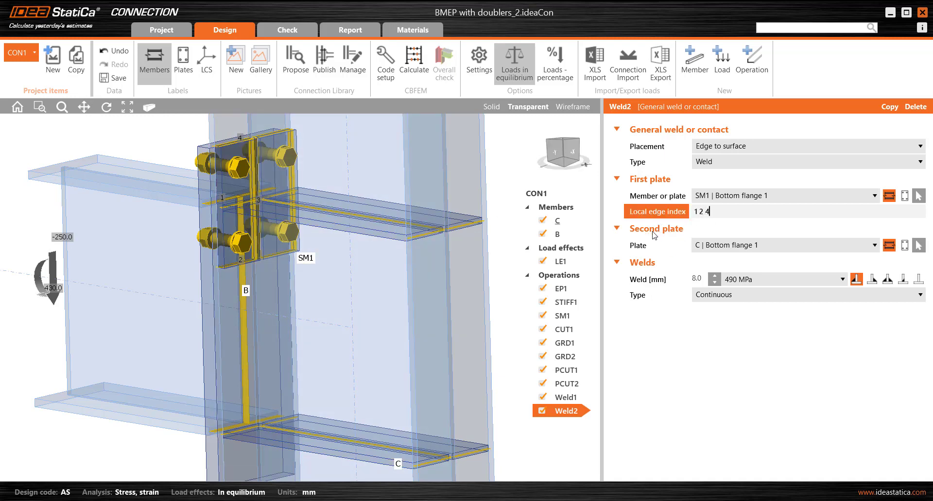
key(Tab)
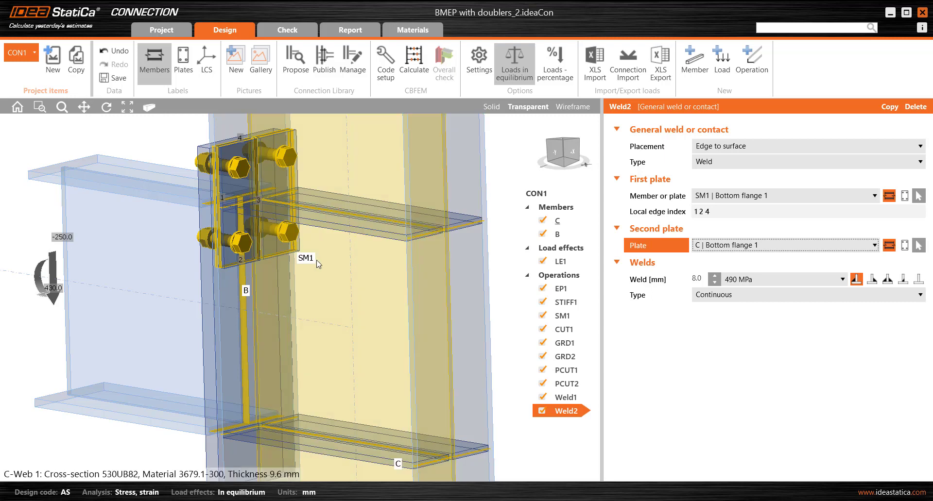
Check both welded doublers in solid view and recalculate the connection
right_drag(317, 265, 448, 234)
click(493, 107)
right_drag(318, 232, 388, 122)
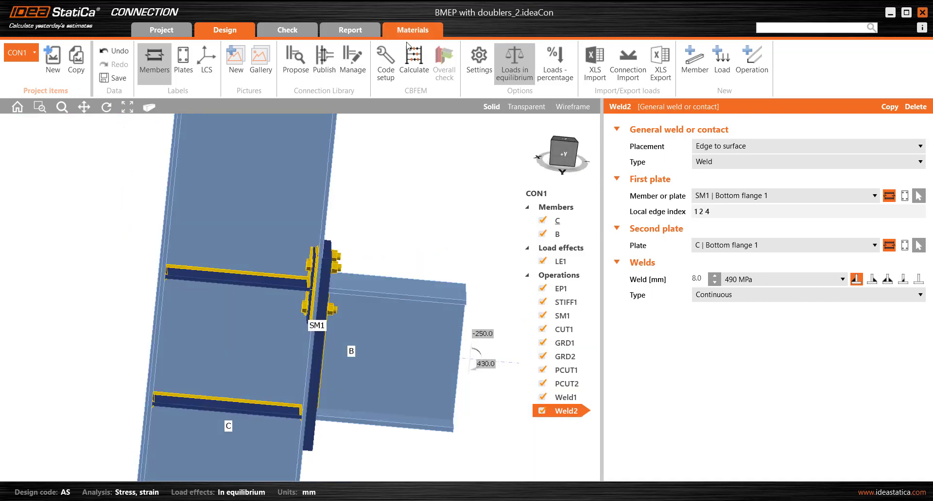
click(414, 63)
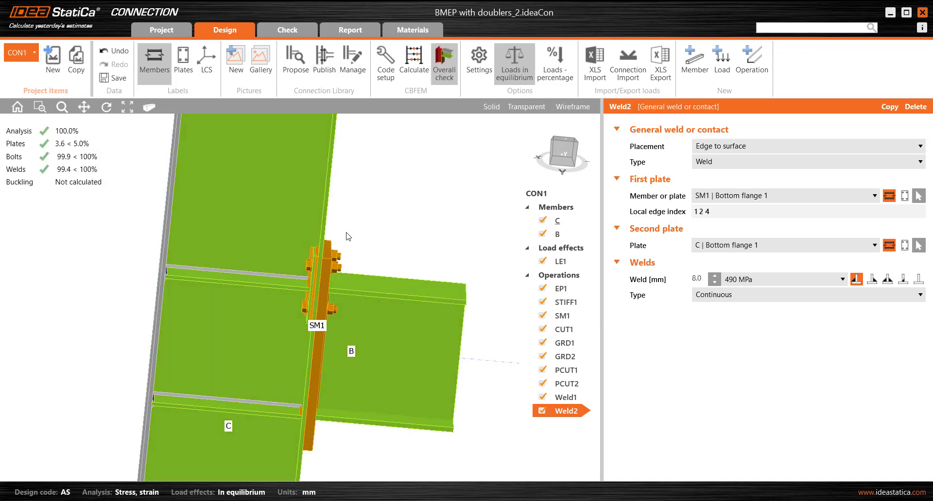
Examine the recalculated connection's end plate, bolts, doublers and column stiffeners from several angles
right_drag(347, 236, 318, 247)
scroll(319, 248, down, 2)
middle_drag(320, 251, 317, 201)
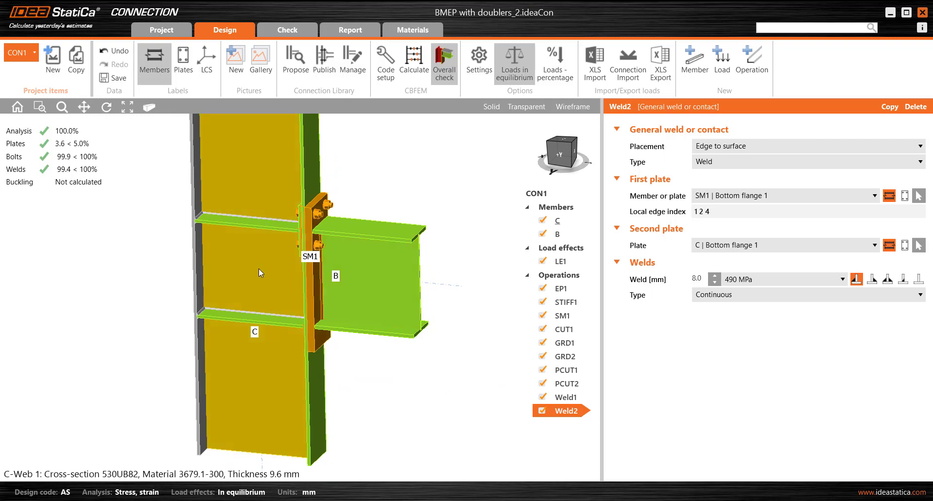
scroll(303, 269, up, 4)
scroll(311, 274, down, 2)
middle_drag(314, 279, 330, 281)
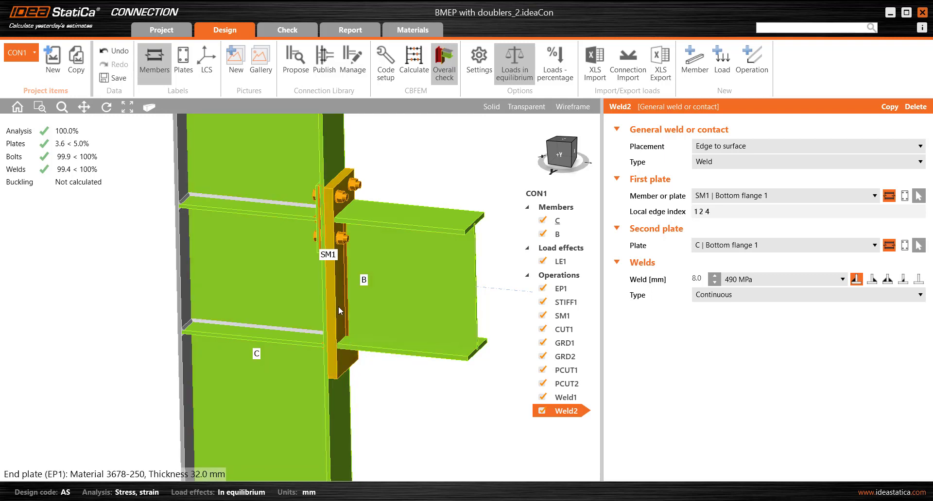
mouse_move(309, 353)
middle_down()
mouse_move(317, 361)
mouse_move(327, 352)
middle_up()
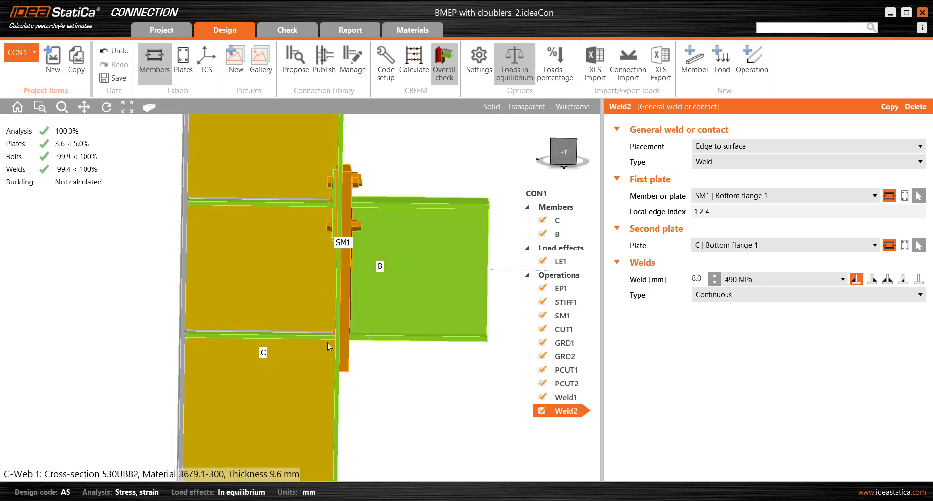
middle_drag(379, 198, 354, 229)
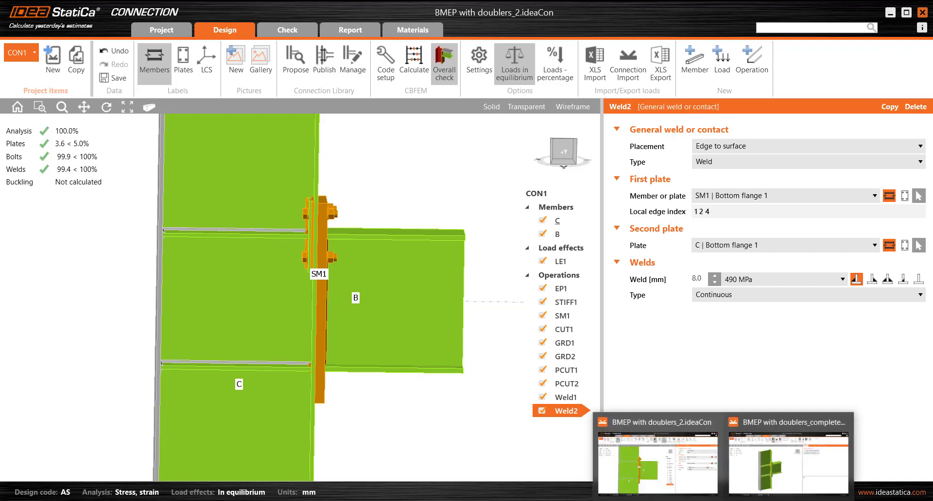
Switch to the BMEP with doublers_completed project, inspect its doublers and review the available calculation types, including Stress/strain - Buckling
click(773, 466)
right_drag(454, 349, 397, 339)
scroll(371, 354, up, 3)
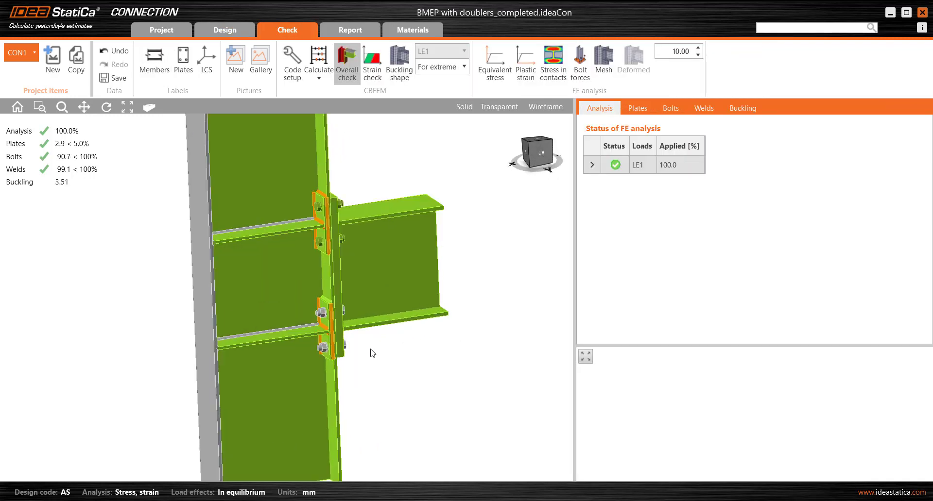
middle_drag(372, 349, 353, 369)
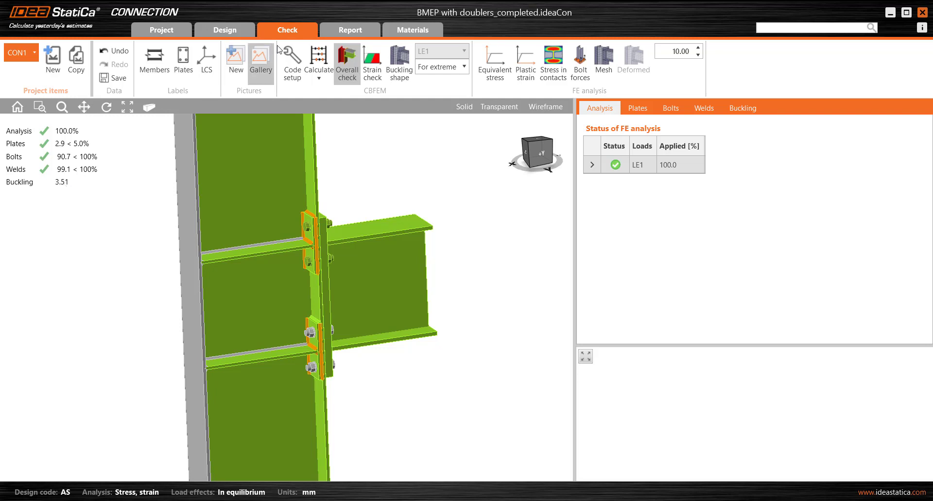
click(319, 77)
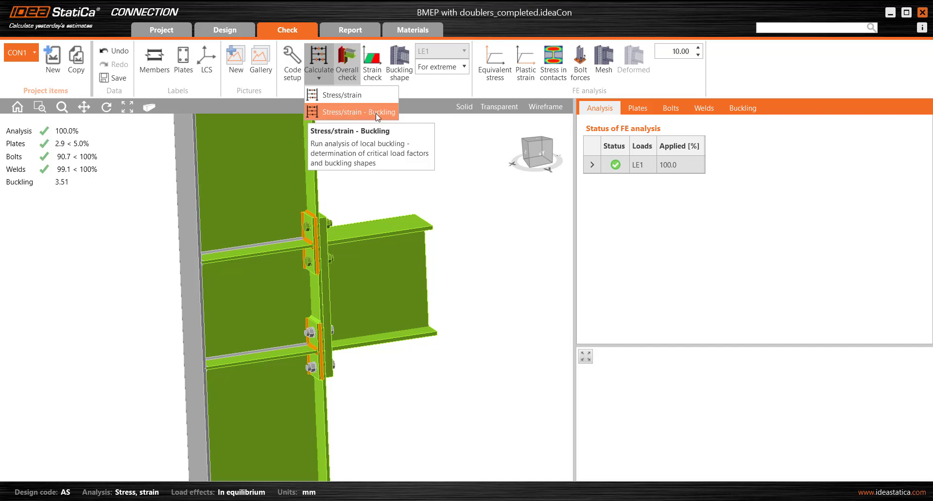
click(431, 136)
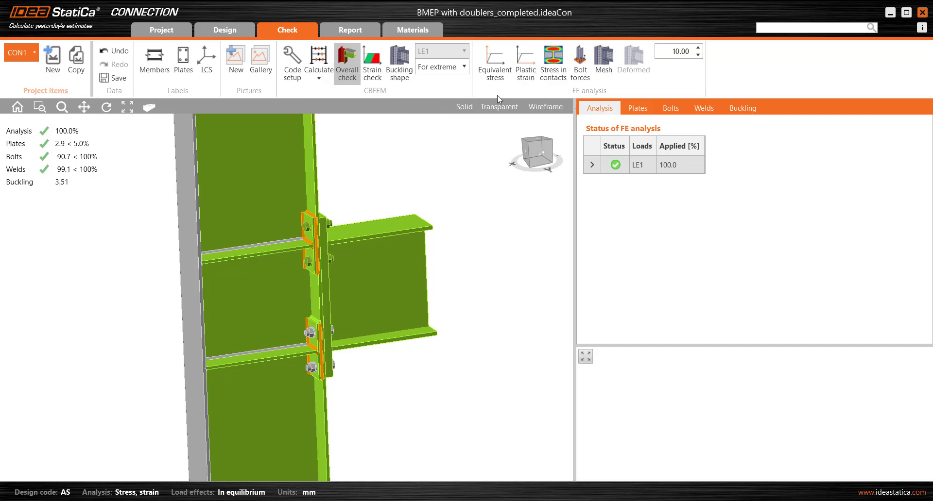
Display the equivalent stress on the meshed, deformed connection and inspect it from different angles
click(494, 68)
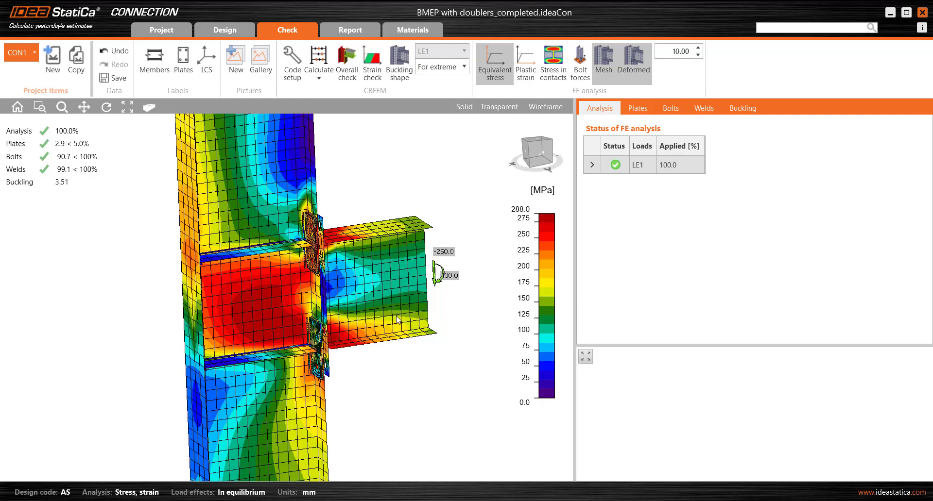
right_drag(343, 344, 356, 326)
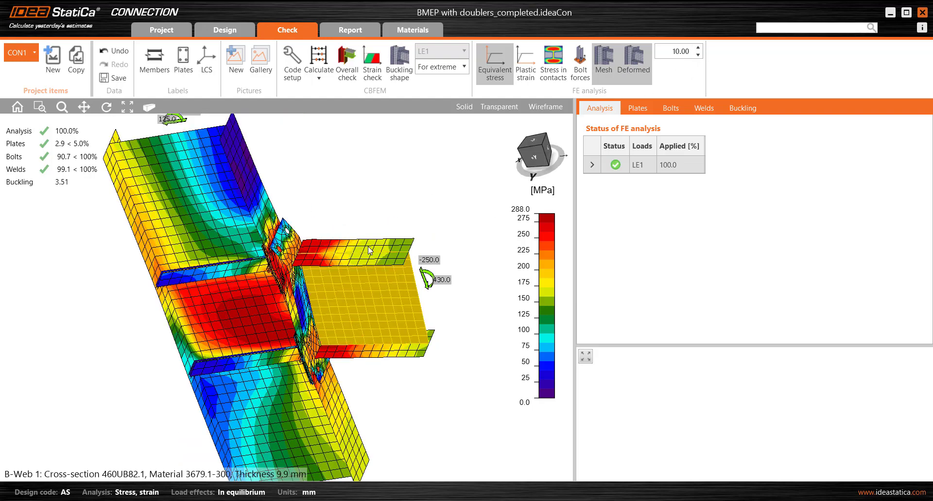
right_drag(369, 251, 253, 206)
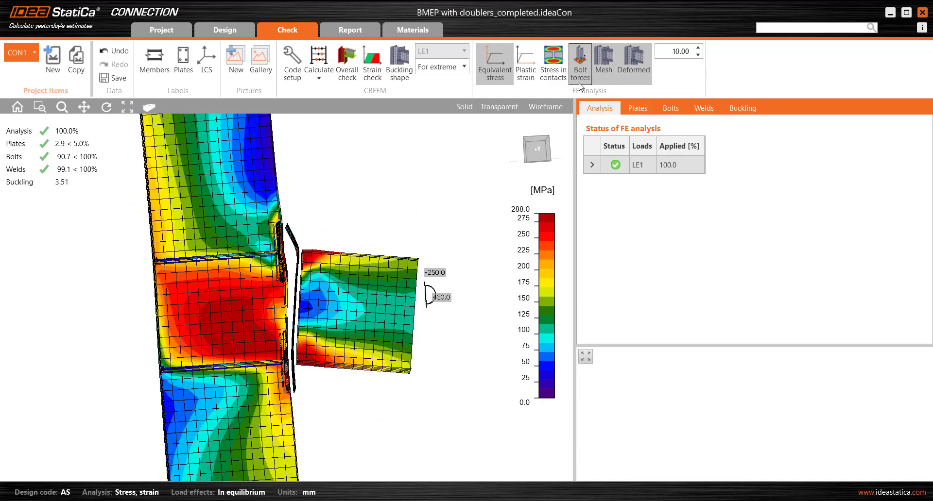
Display the bolt forces and contact stresses, and examine the prying between end plate, column flange and doubler at the upper bolts
click(580, 80)
right_drag(415, 217, 452, 182)
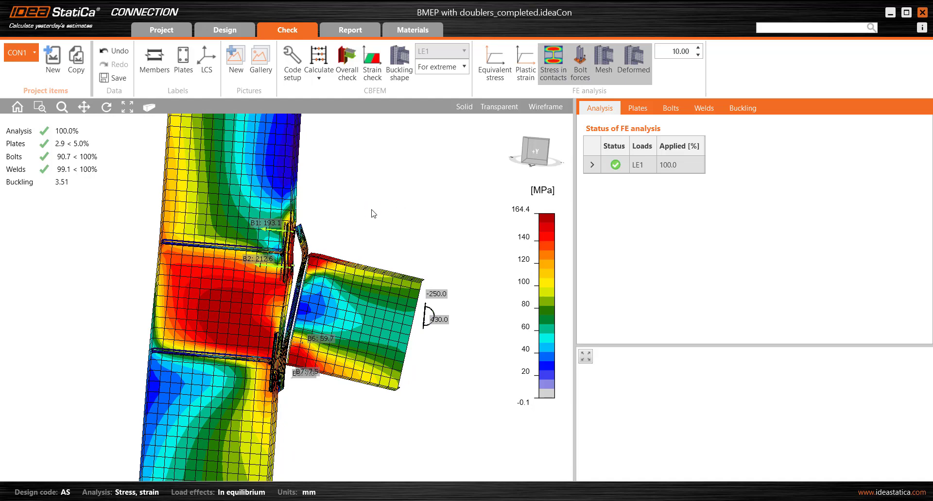
right_drag(372, 213, 350, 204)
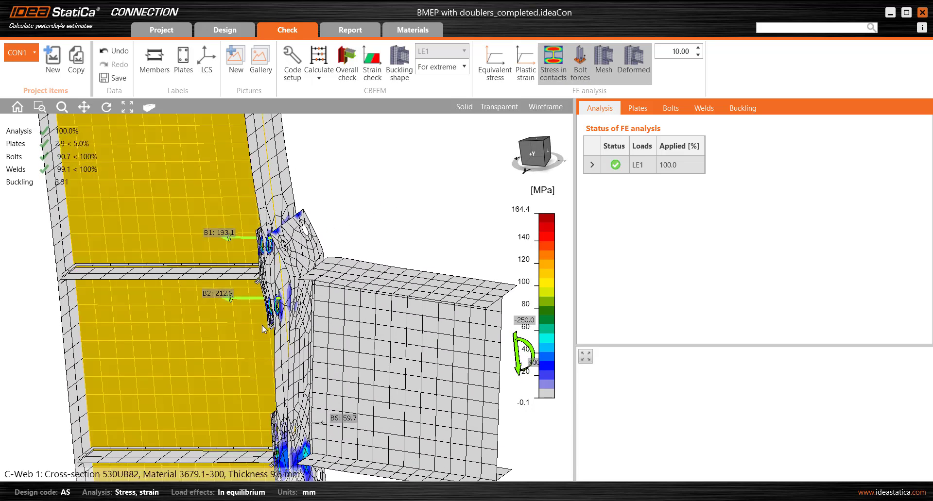
scroll(281, 236, up, 3)
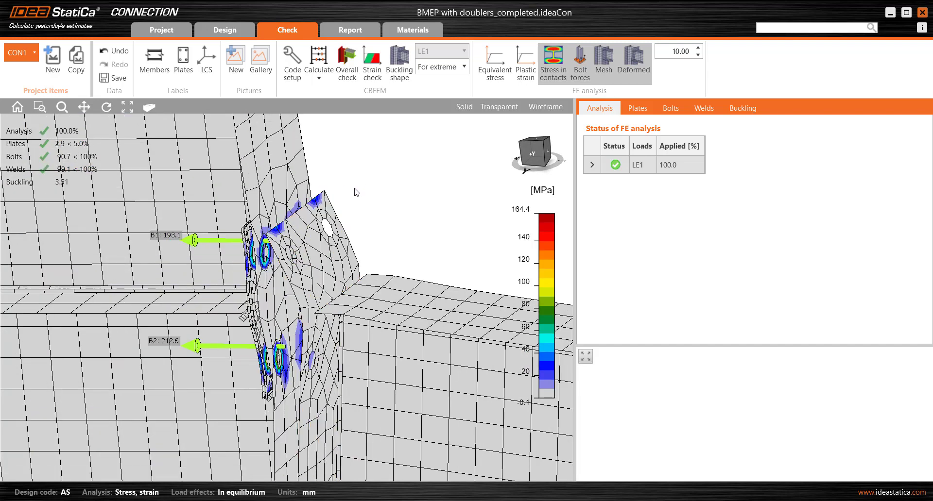
right_drag(356, 192, 383, 169)
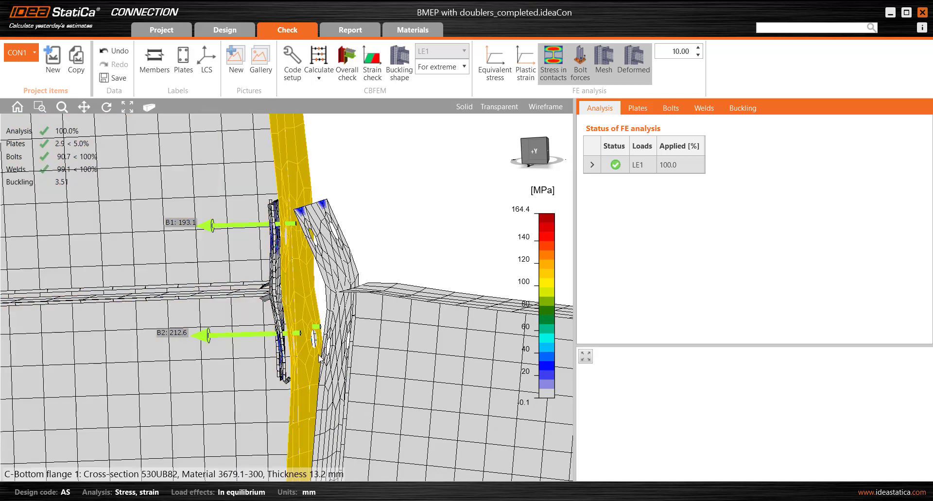
right_drag(316, 340, 289, 335)
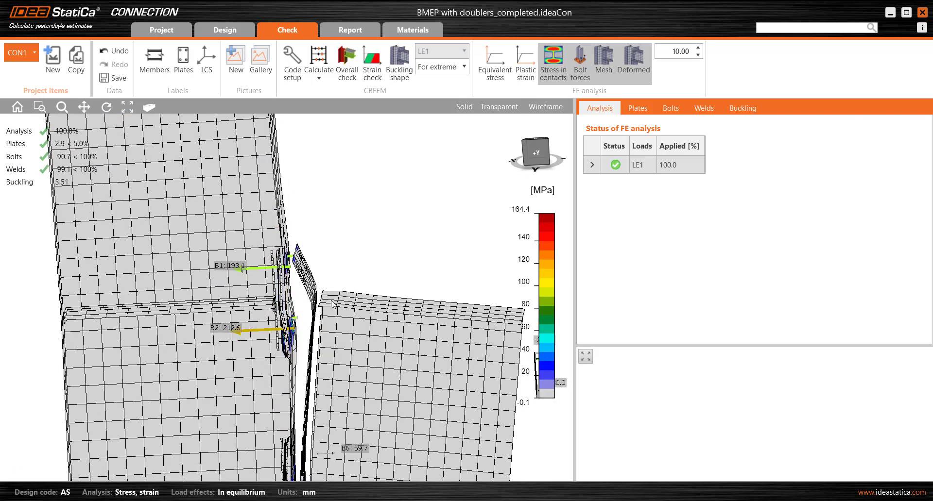
right_drag(341, 276, 329, 269)
Display the plastic strain, select end plate EP1 and inspect its plate check result and strain distribution
click(529, 70)
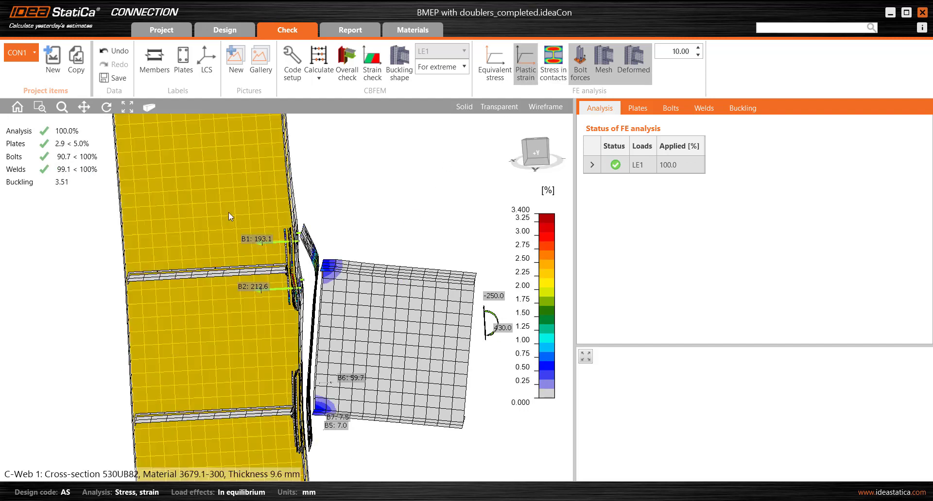
right_drag(406, 239, 308, 277)
click(320, 258)
right_drag(346, 180, 361, 170)
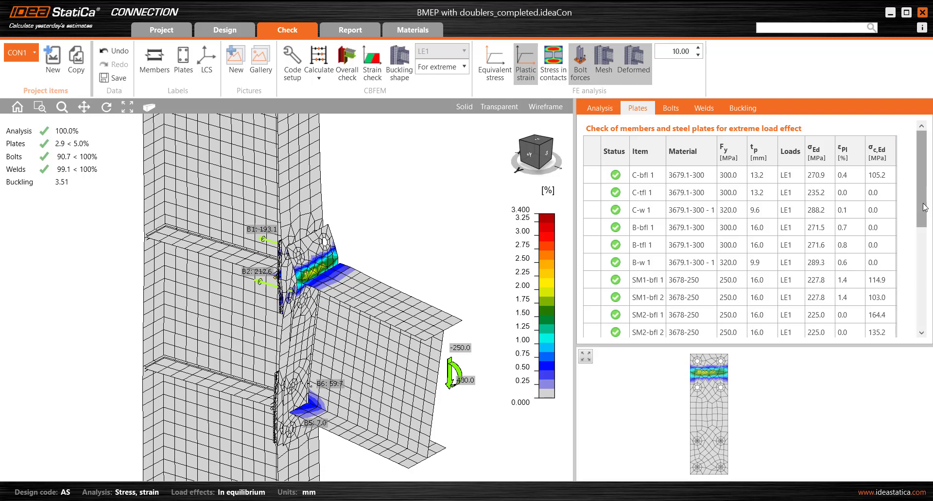
drag(923, 189, 925, 243)
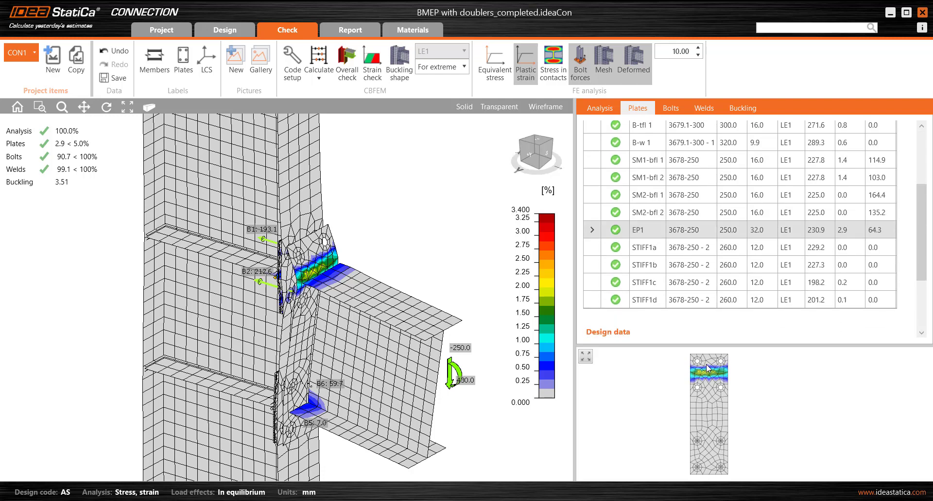
scroll(706, 364, up, 3)
scroll(709, 374, down, 3)
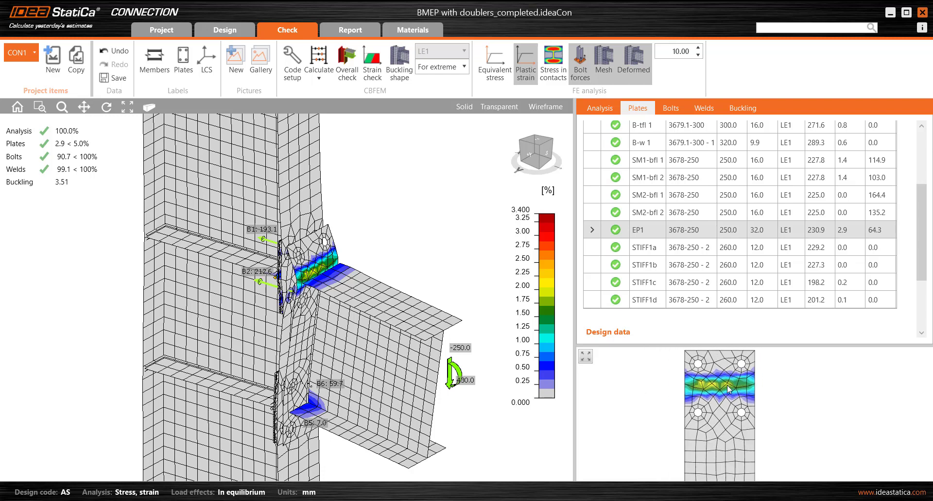
Display the buckling shape of the connection and open the local buckling factors for load effect LE1
click(554, 75)
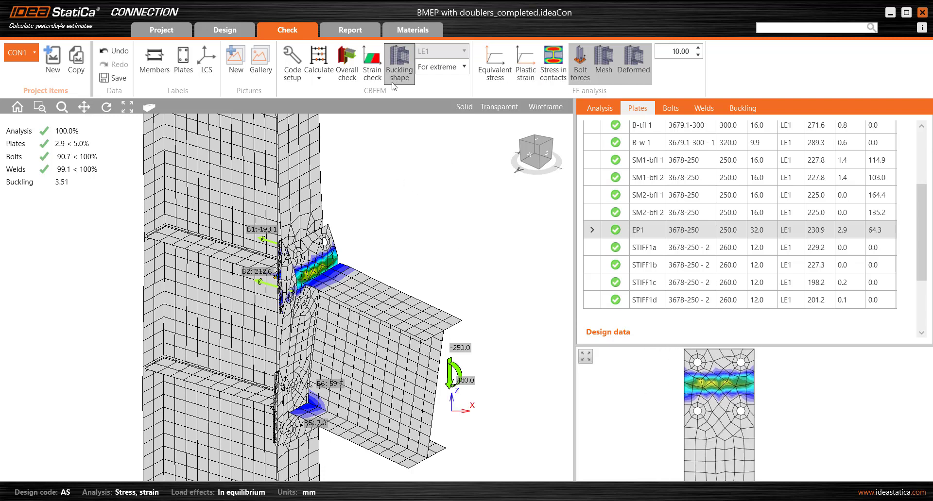
click(396, 68)
scroll(402, 208, down, 5)
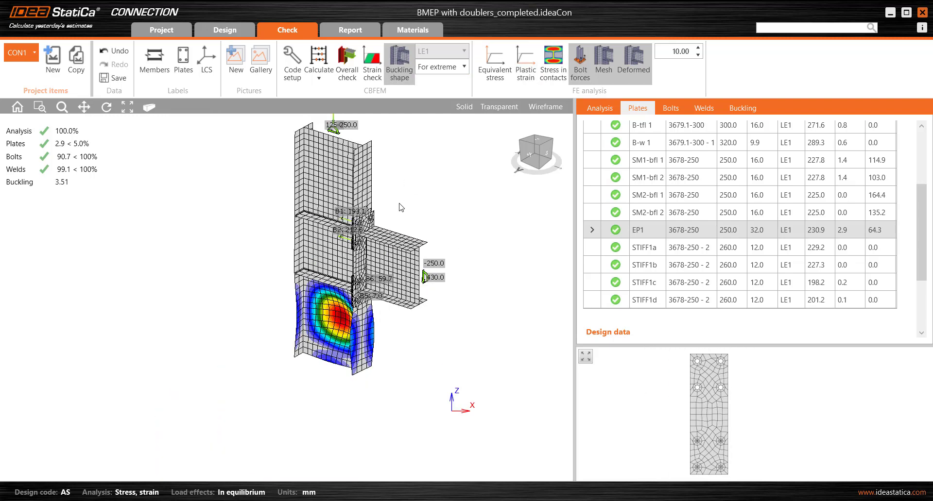
click(742, 108)
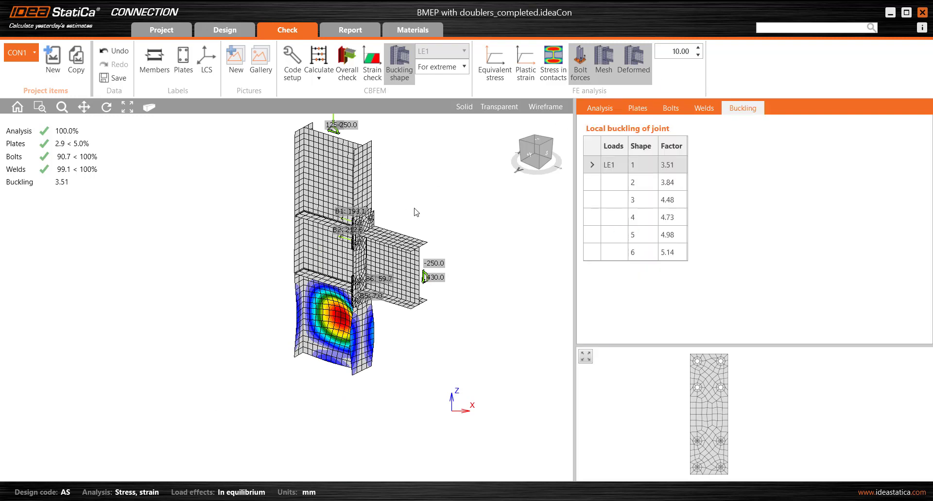
middle_drag(415, 211, 369, 221)
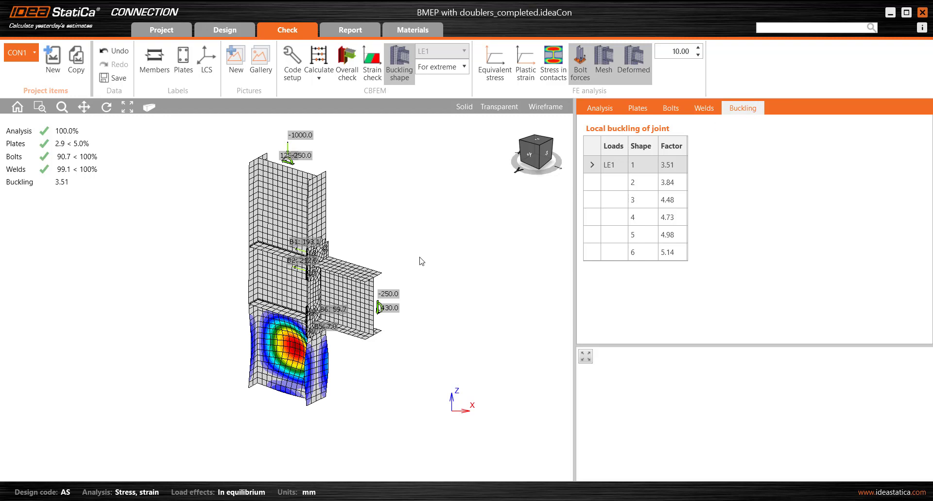
scroll(403, 303, up, 3)
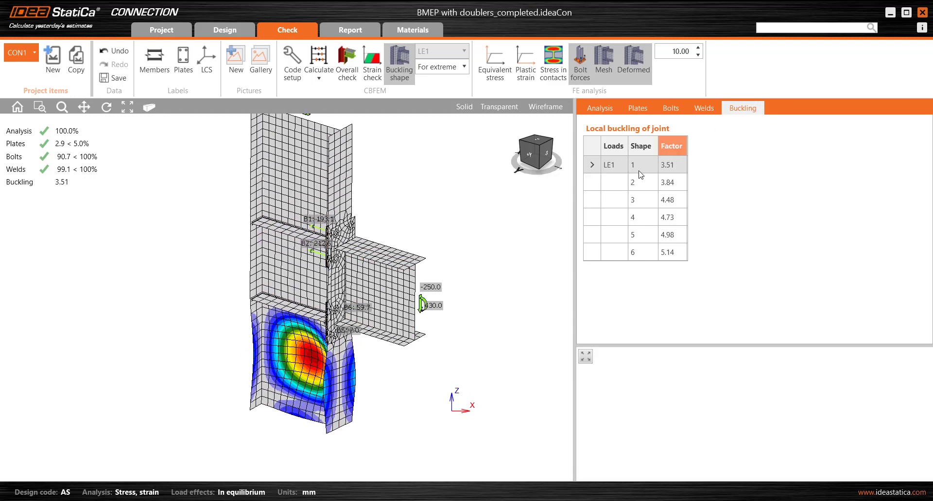
Compare buckling shape 2 with shape 1, and examine shape 1 in the column web below the joint
click(592, 183)
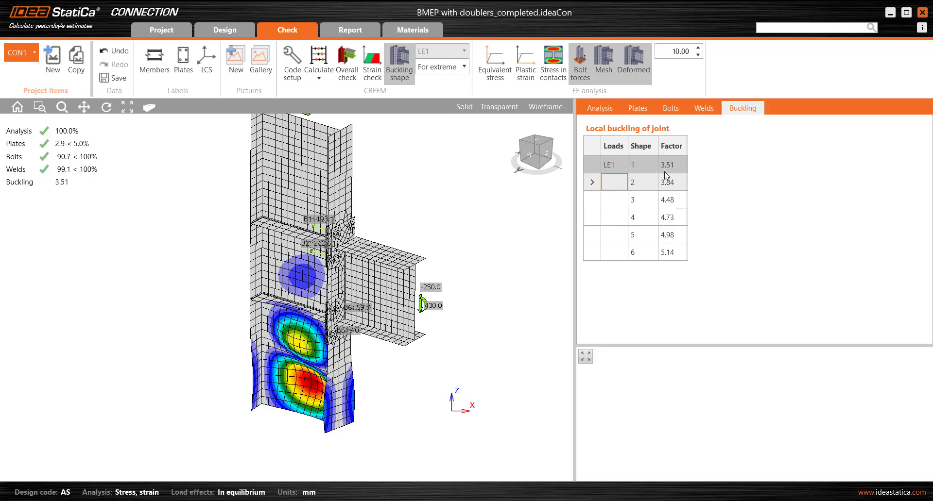
click(593, 165)
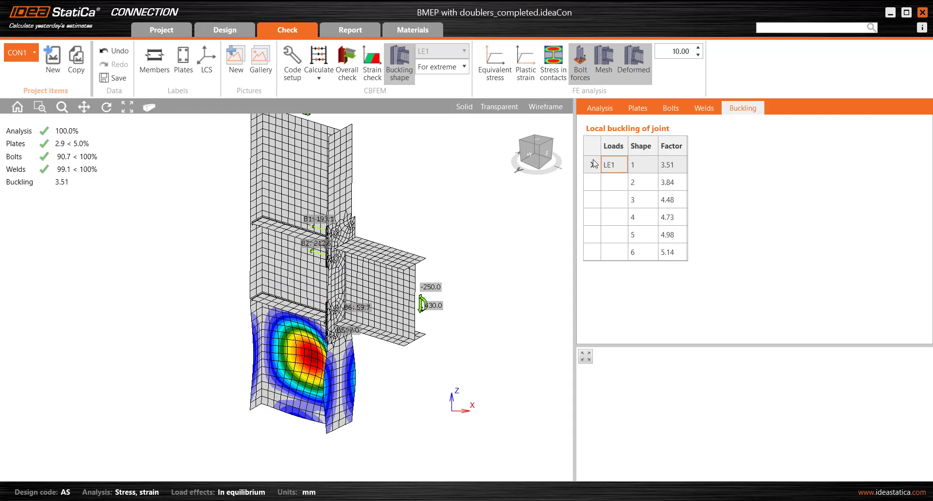
right_drag(384, 291, 305, 210)
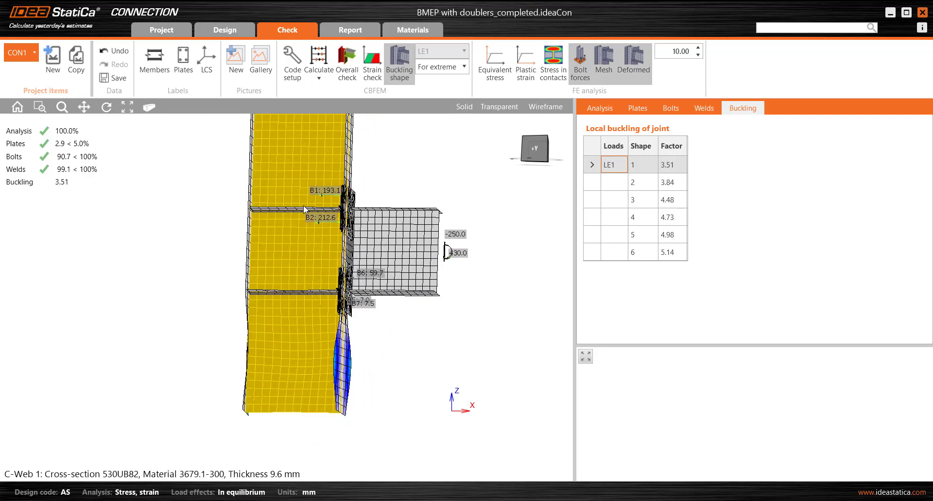
right_drag(283, 276, 379, 272)
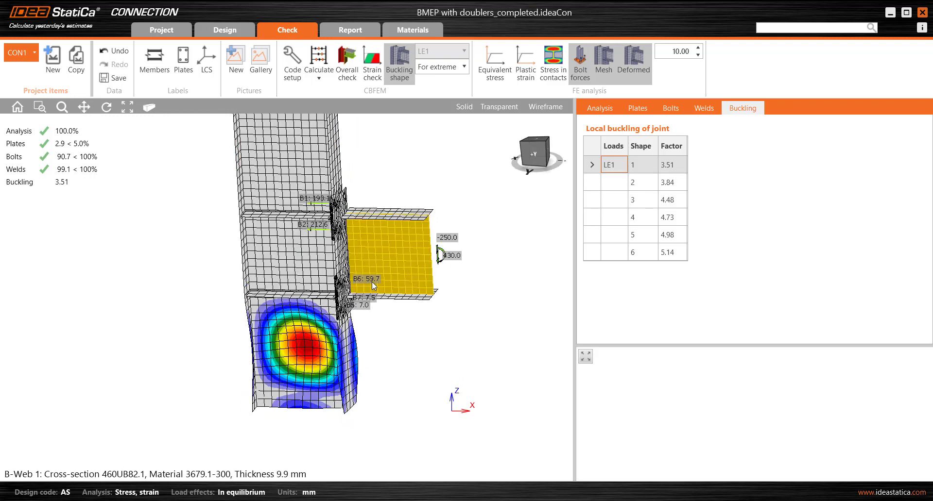
right_drag(424, 308, 427, 319)
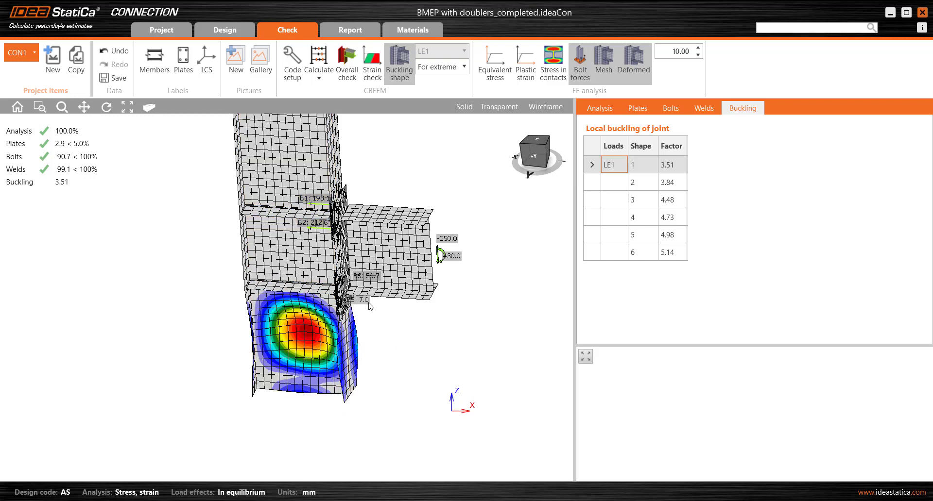
middle_drag(293, 251, 295, 218)
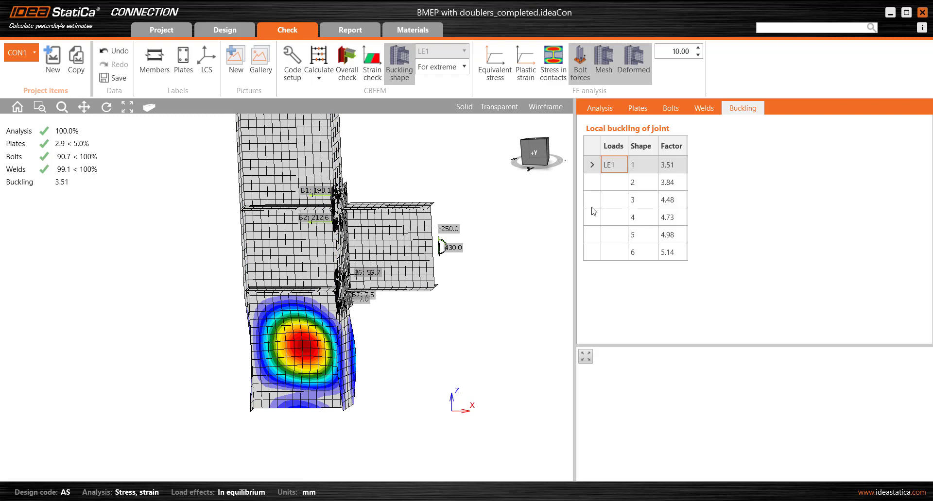
middle_drag(413, 321, 418, 322)
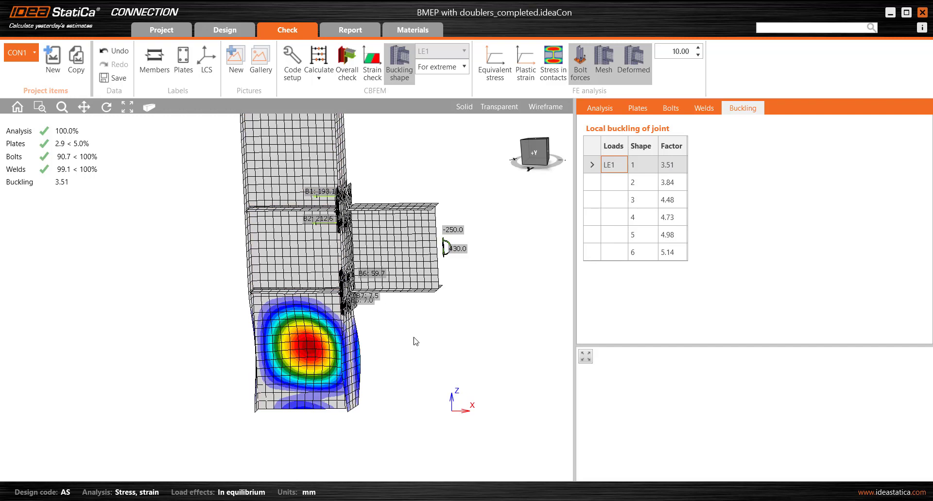
middle_drag(421, 345, 400, 337)
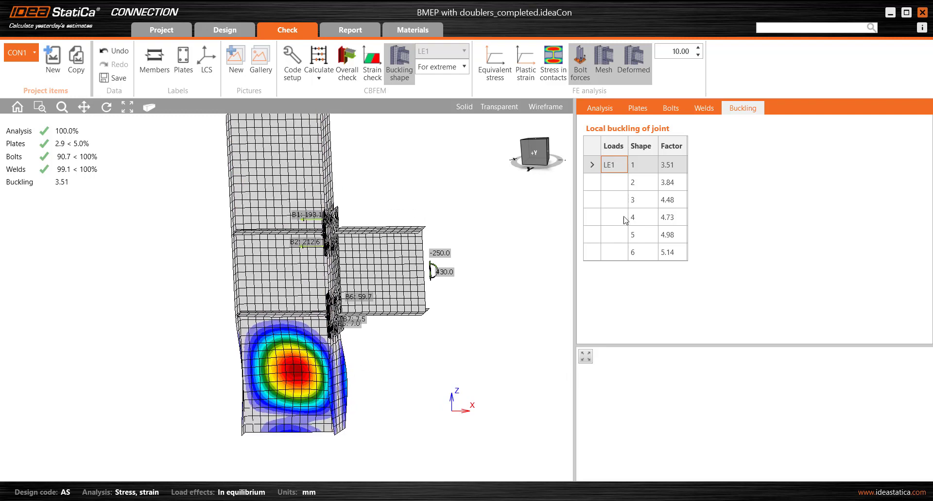
Display buckling shapes 2 and 3 in turn, and inspect shape 3 in the column web panel between the stiffeners
click(593, 183)
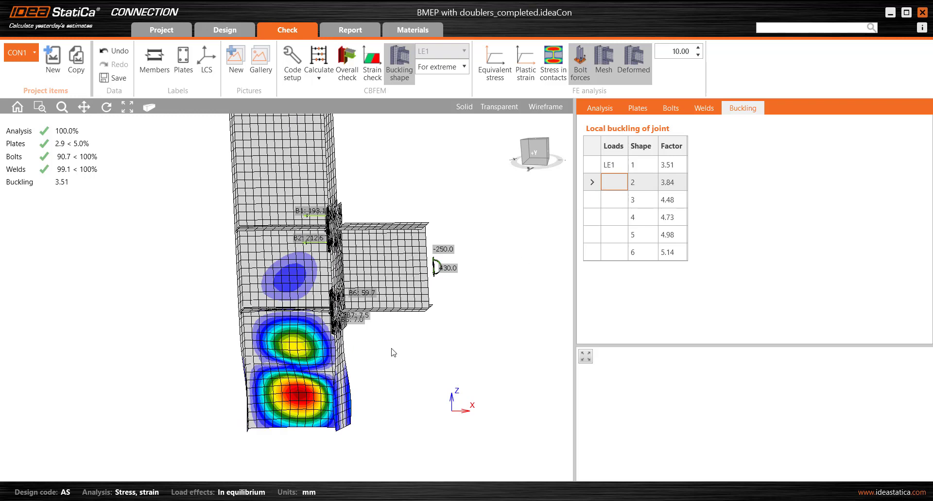
click(594, 203)
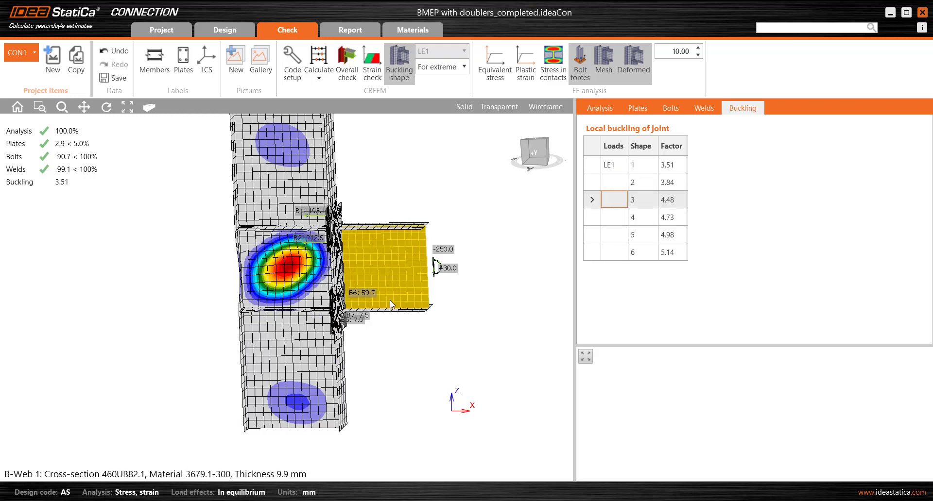
ctrl+middle_drag(389, 300, 312, 281)
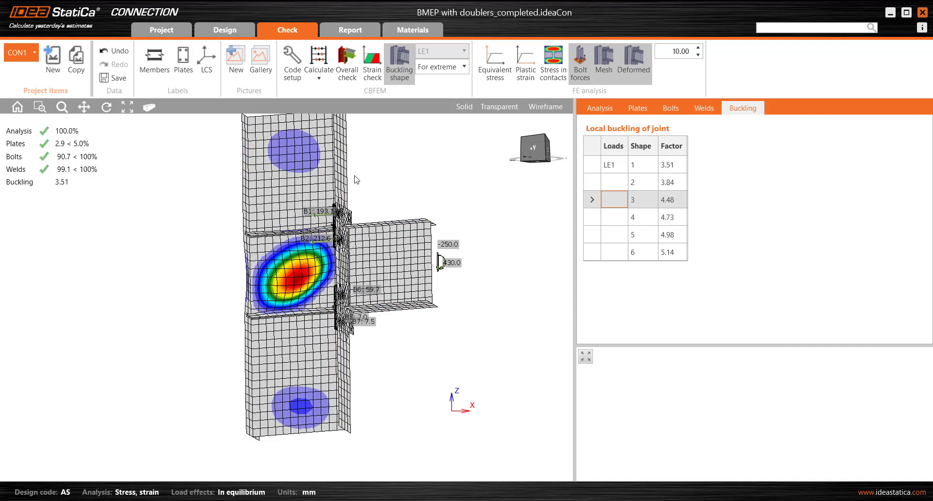
ctrl+middle_drag(356, 179, 372, 246)
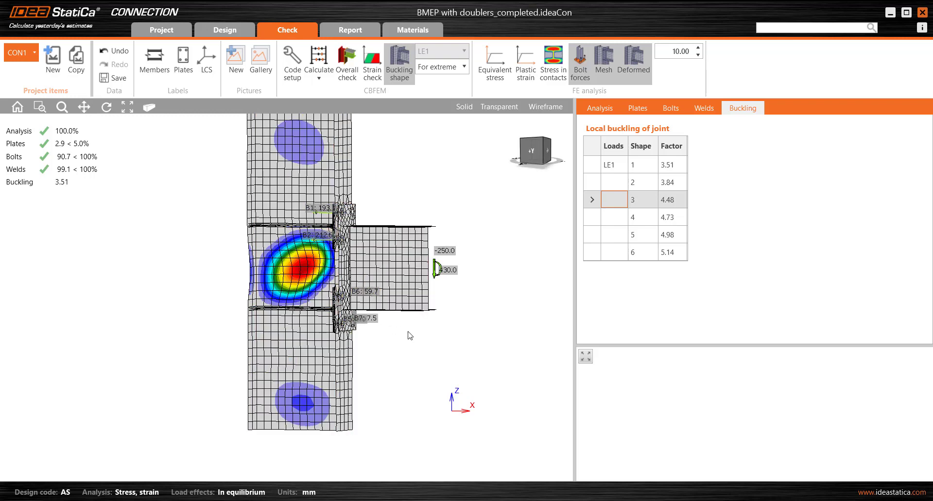
scroll(372, 293, up, 3)
middle_drag(370, 287, 381, 270)
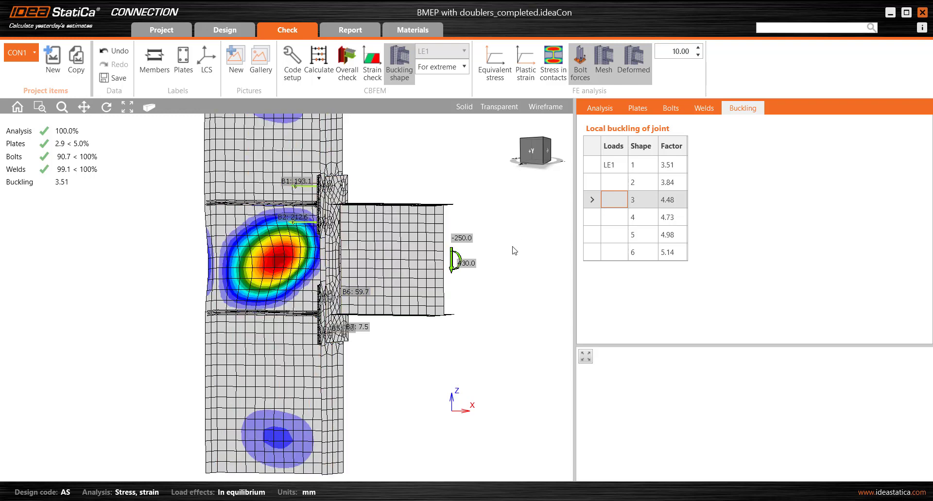
right_drag(339, 148, 391, 193)
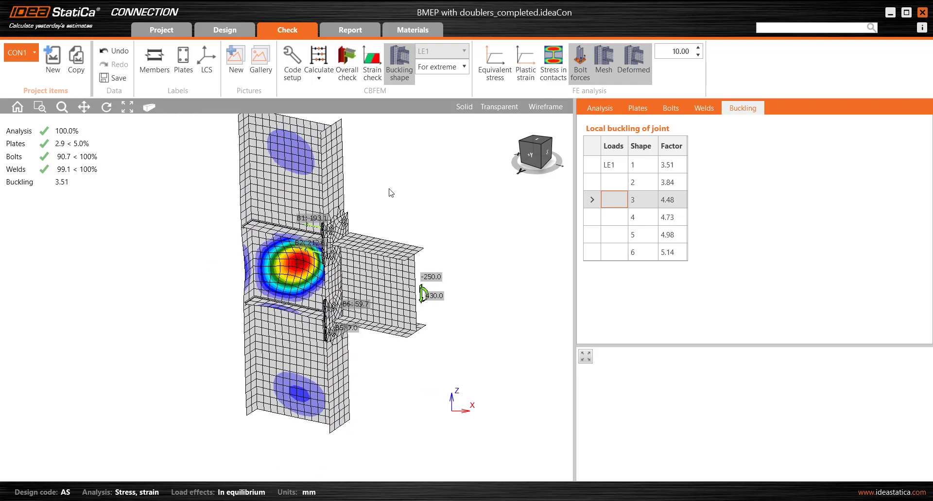